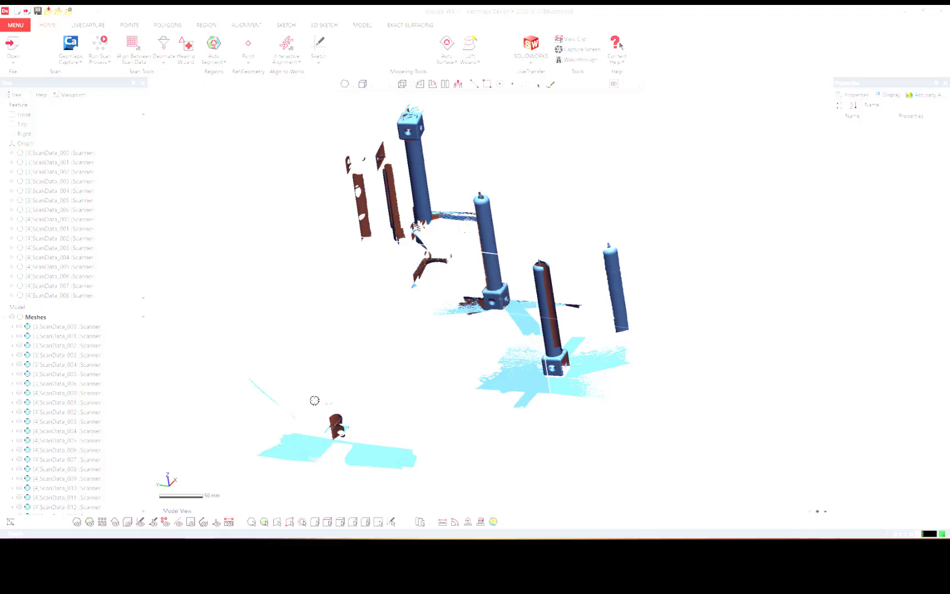
# Step: Restrict the selection filter to meshes and point clouds only
pyautogui.moveTo(375, 258); pyautogui.dragTo(369, 220, button='right')
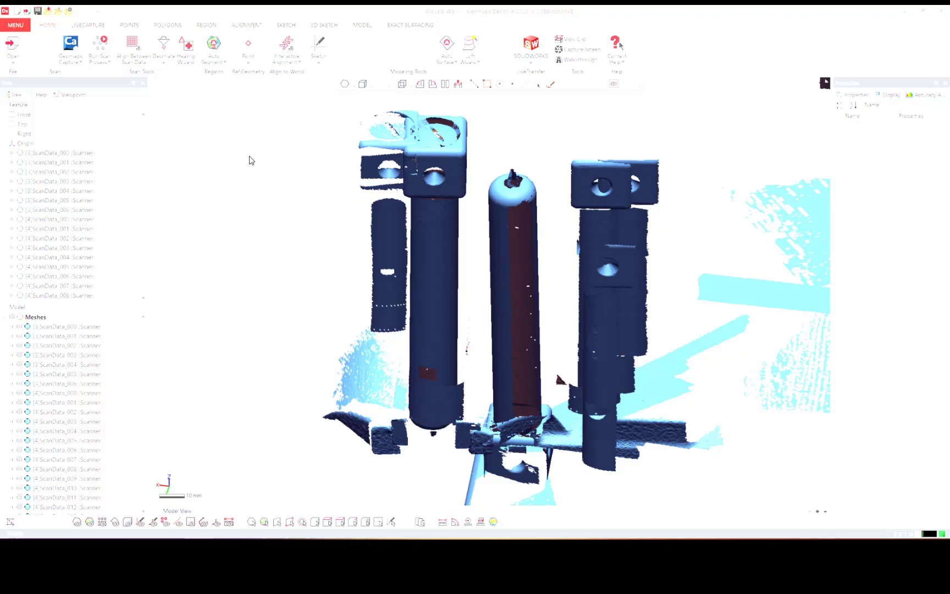
pyautogui.rightClick(249, 160)
pyautogui.moveTo(267, 166)
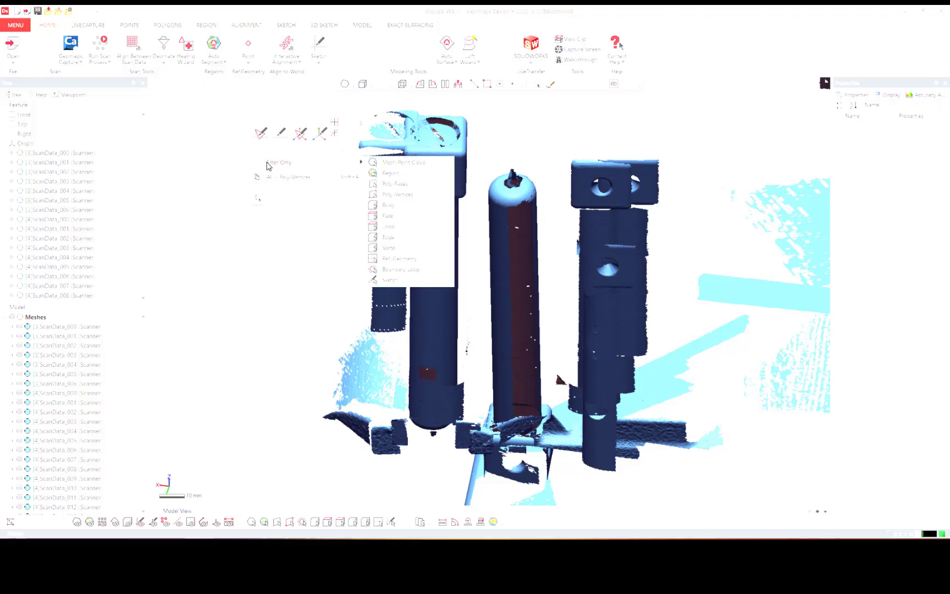
pyautogui.click(405, 163)
# Step: Delete the [4]ScanData_005 and [4]ScanData_004 scan meshes from the model
pyautogui.click(367, 144)
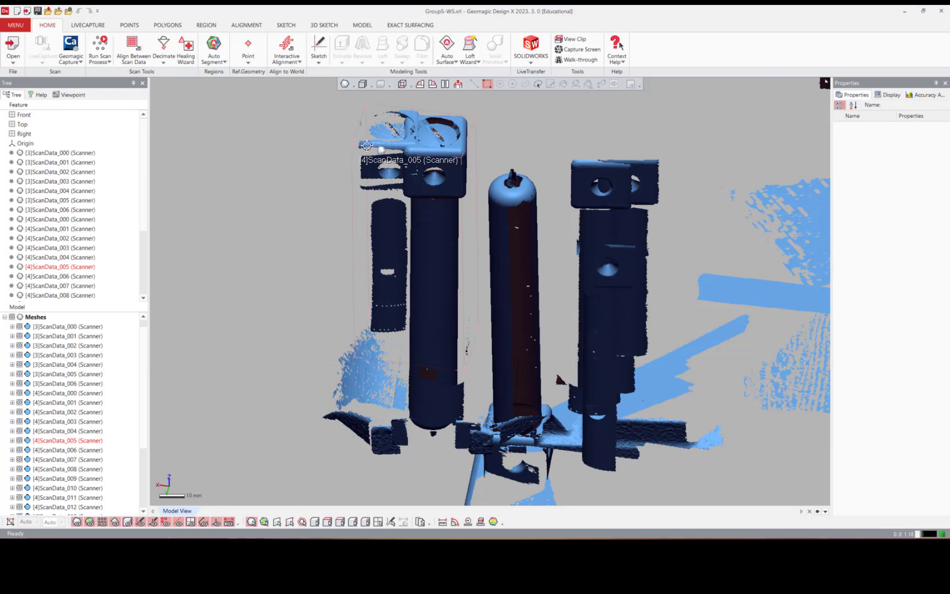
pyautogui.click(367, 144)
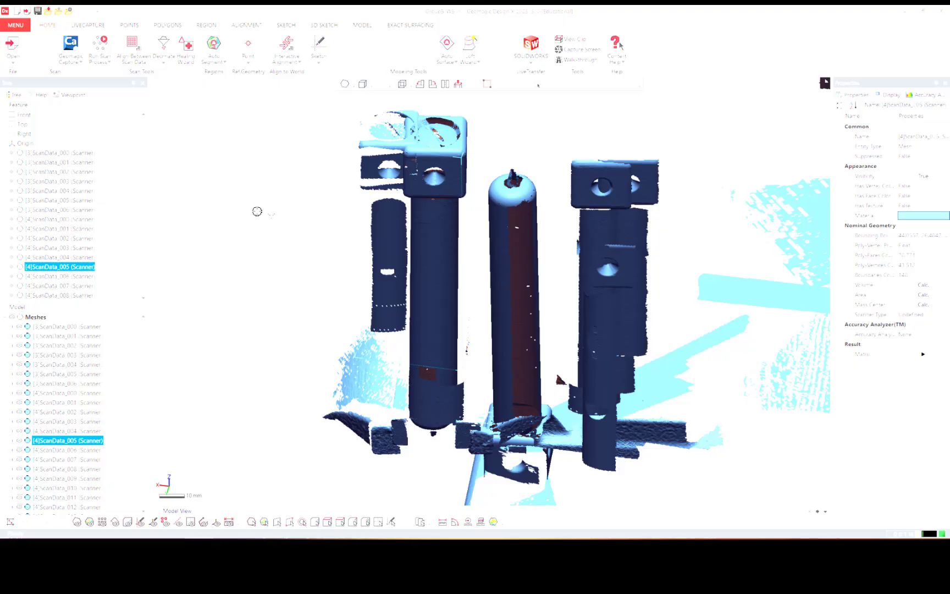
pyautogui.press('Delete')
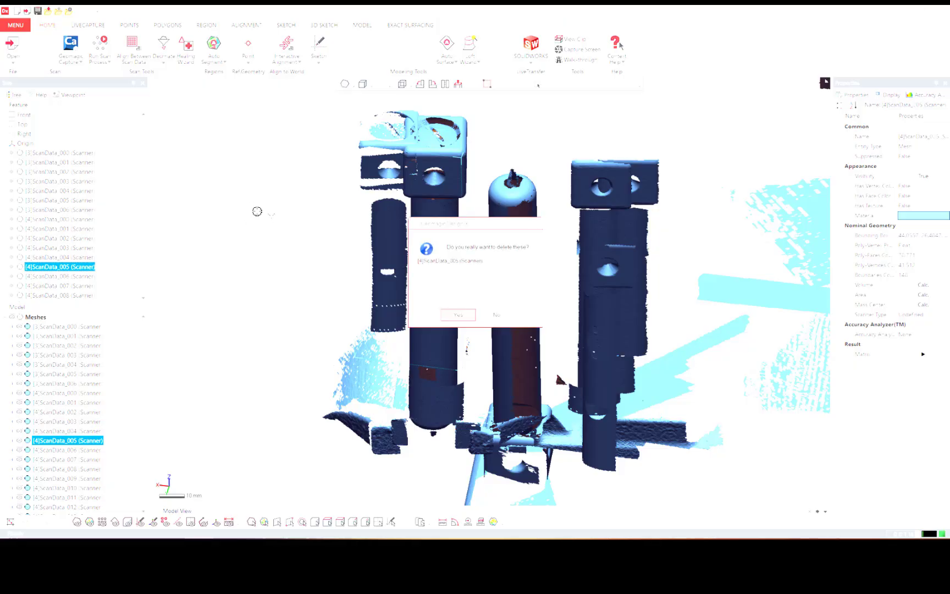
pyautogui.click(457, 315)
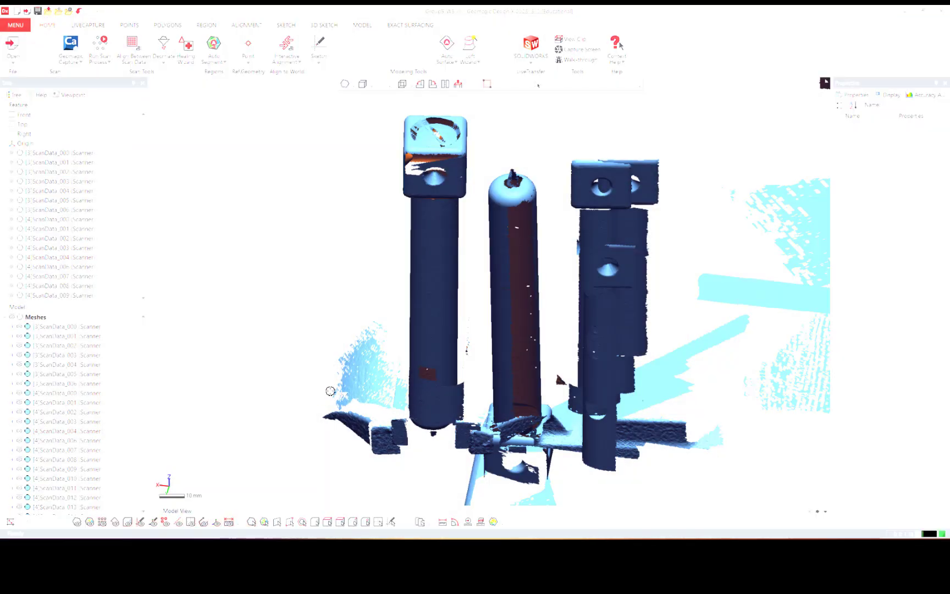
pyautogui.moveTo(330, 393); pyautogui.dragTo(365, 388, button='right')
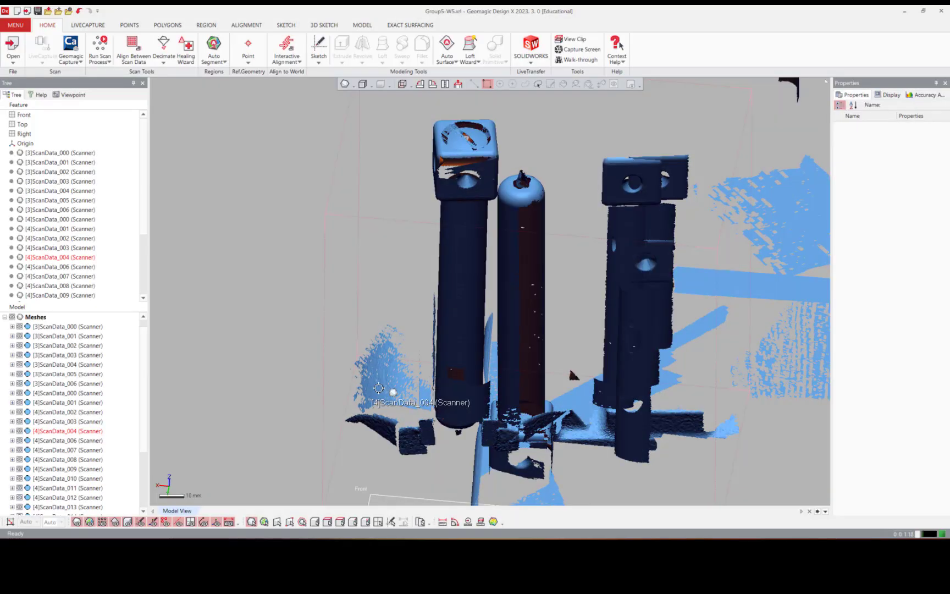
pyautogui.click(378, 388)
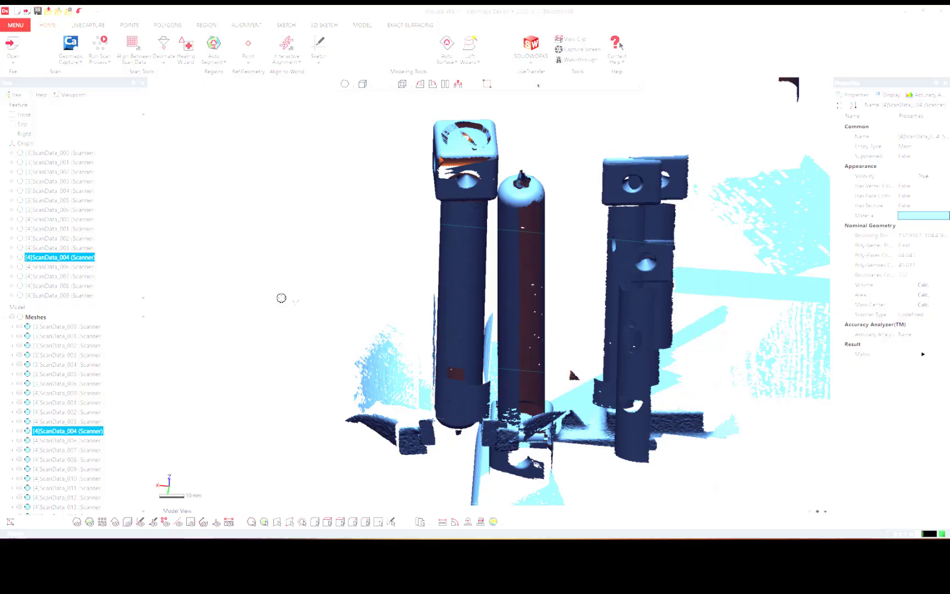
pyautogui.press('Delete')
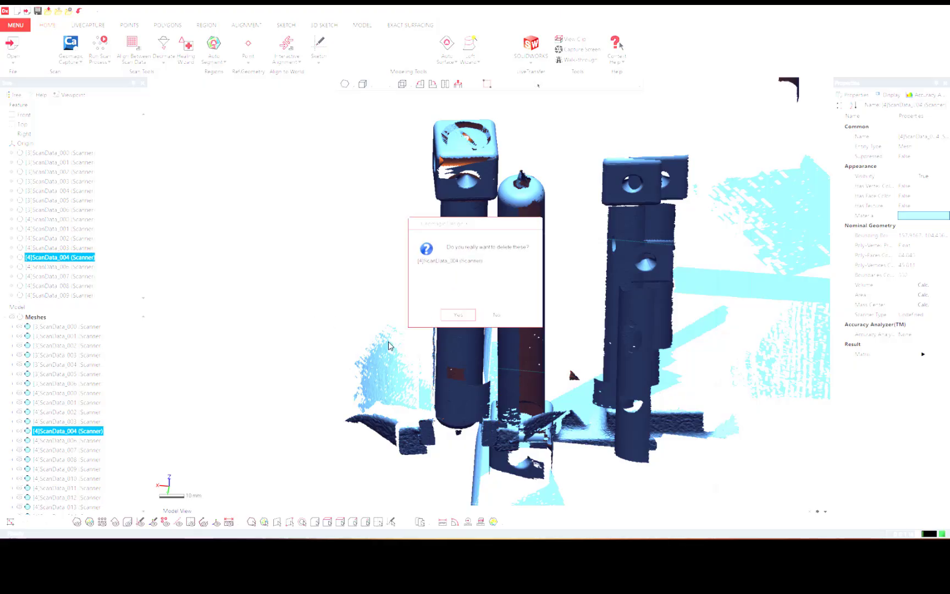
pyautogui.click(458, 316)
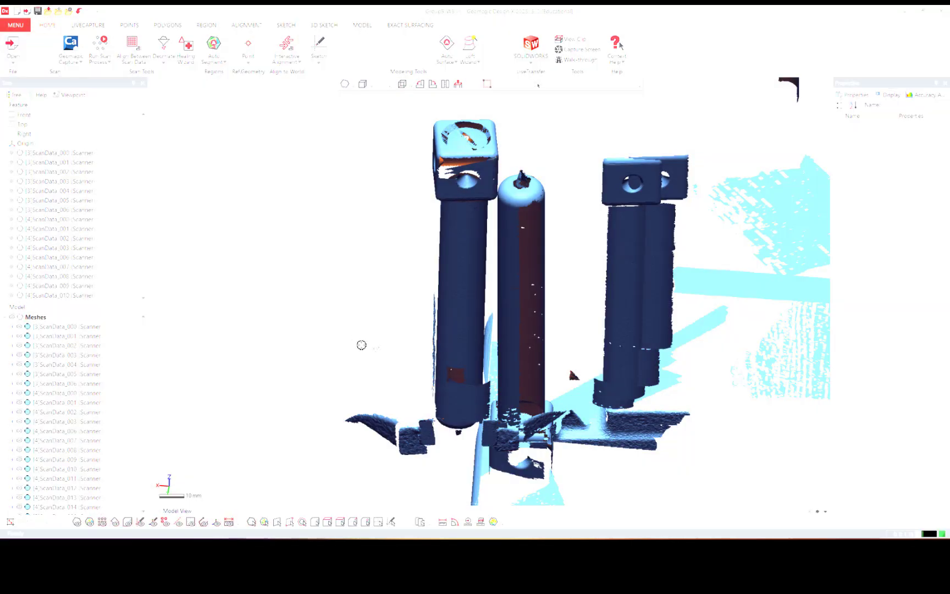
# Step: Delete the overlapping partial column scans [3]ScanData_003 and [4]ScanData_006
pyautogui.scroll(1, 357, 355)
pyautogui.scroll(-3, 358, 352)
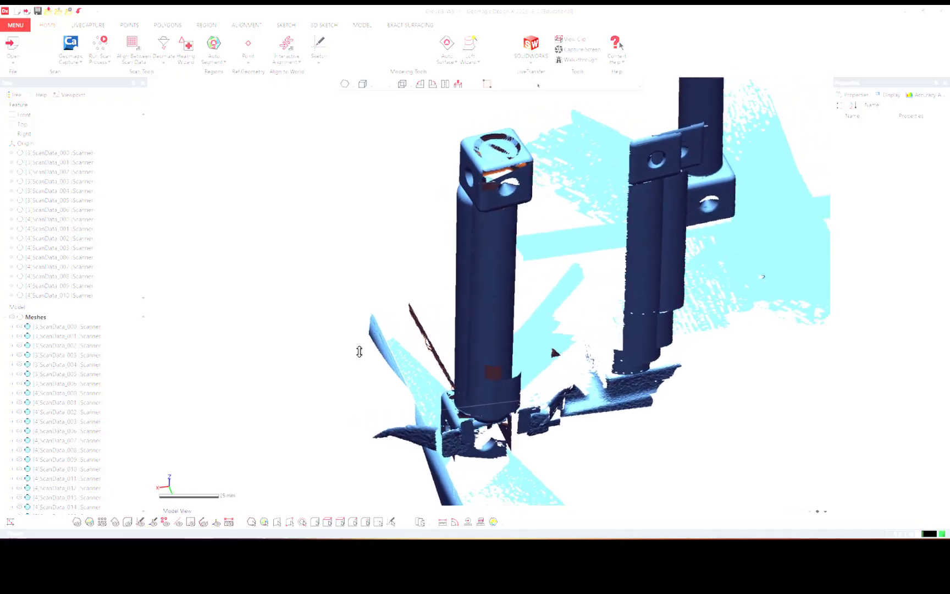
pyautogui.moveTo(359, 352); pyautogui.dragTo(319, 346, button='right')
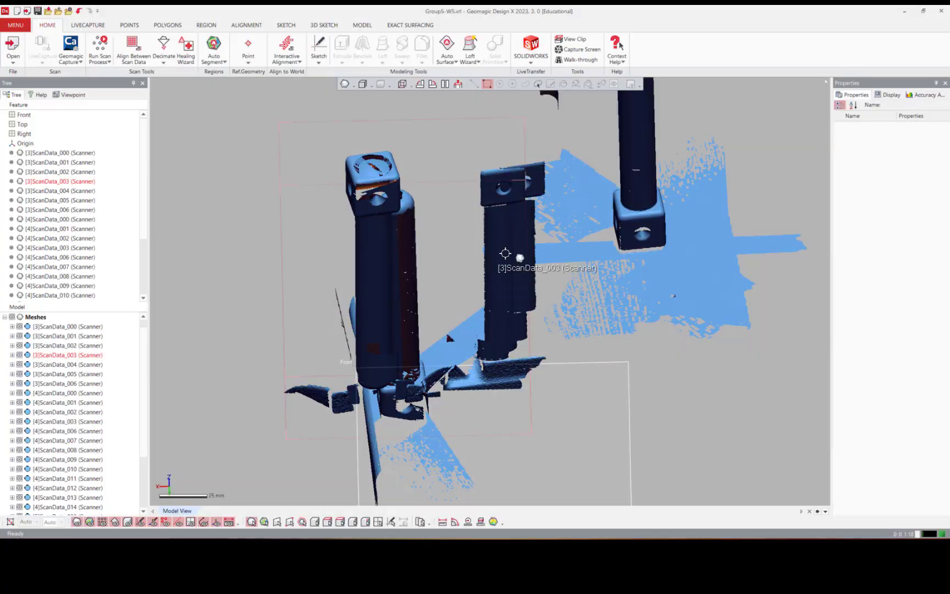
pyautogui.click(505, 254)
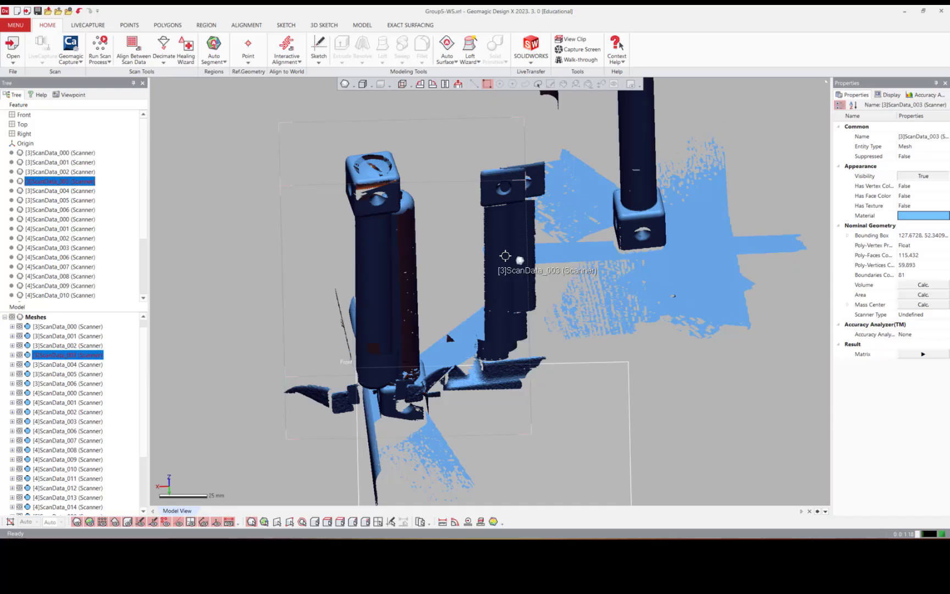
pyautogui.press('Delete')
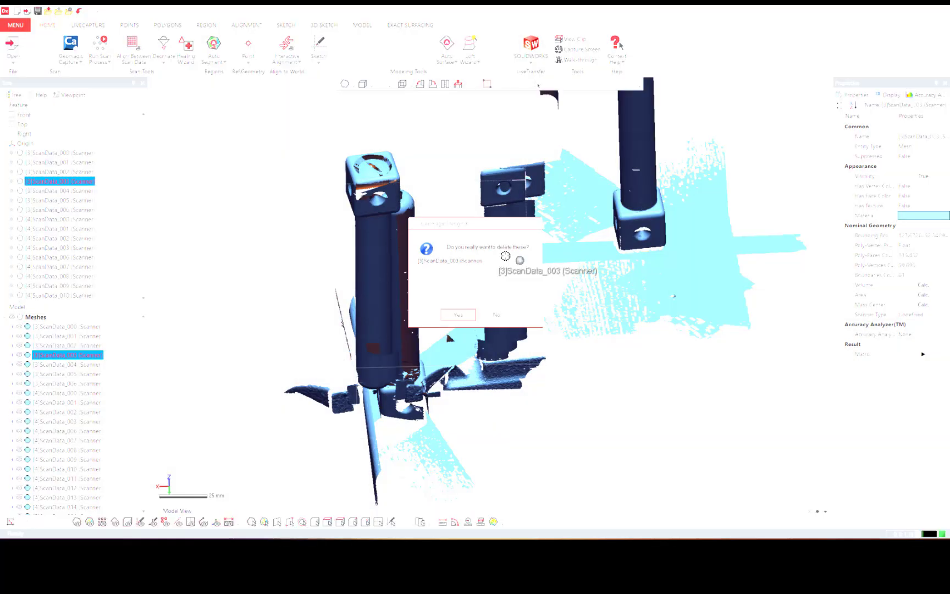
pyautogui.click(458, 315)
pyautogui.click(510, 259)
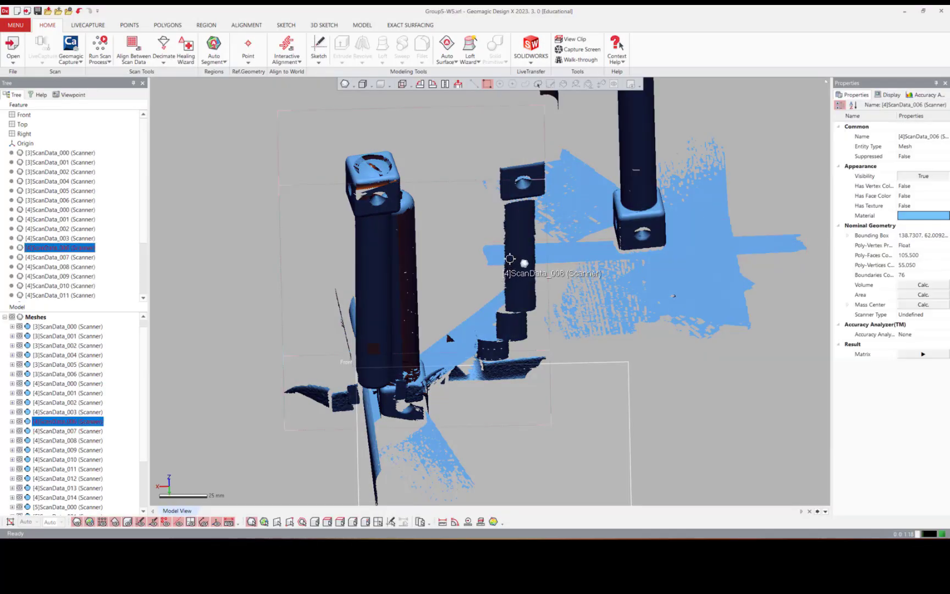
pyautogui.press('Delete')
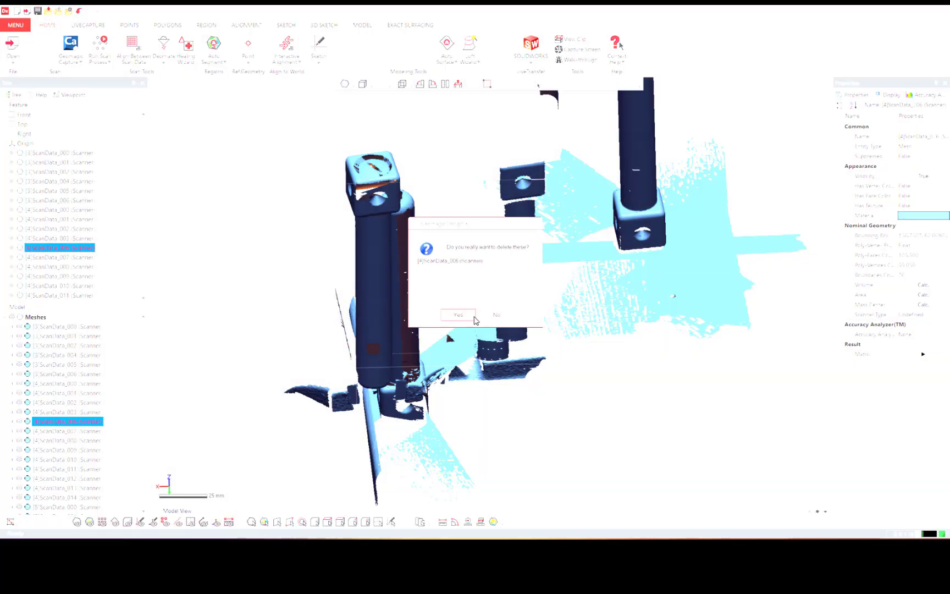
pyautogui.click(458, 314)
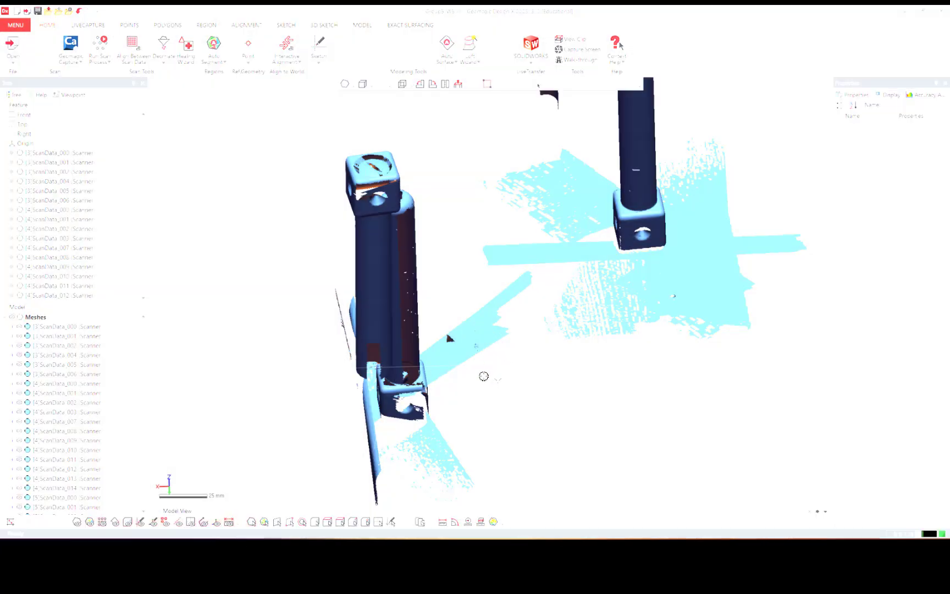
# Step: Delete the [3]ScanData_004 mesh, which includes the textured strip beside the column's lower end
pyautogui.moveTo(484, 374); pyautogui.dragTo(463, 374, button='right')
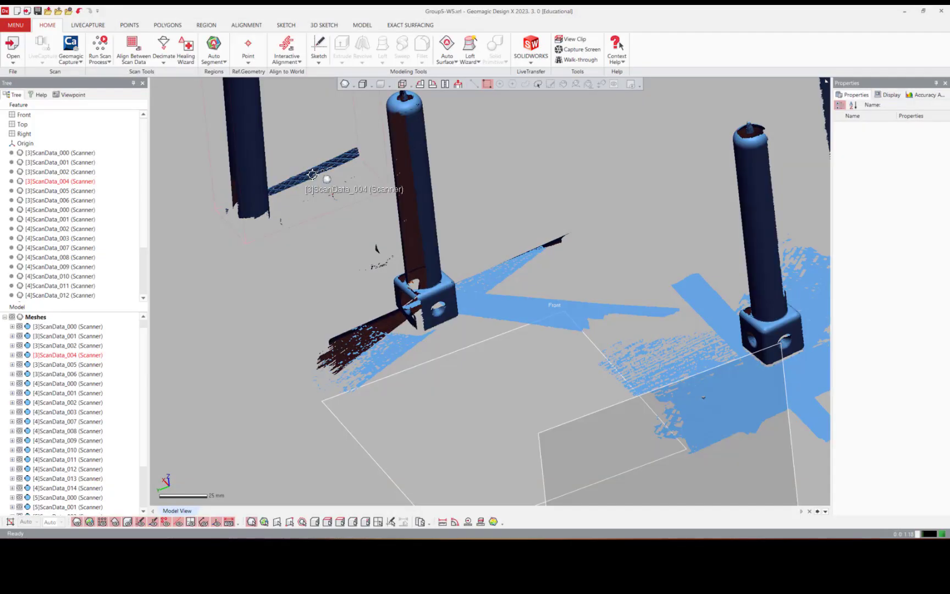
pyautogui.click(312, 174)
pyautogui.moveTo(378, 250); pyautogui.dragTo(339, 262, button='right')
pyautogui.press('Delete')
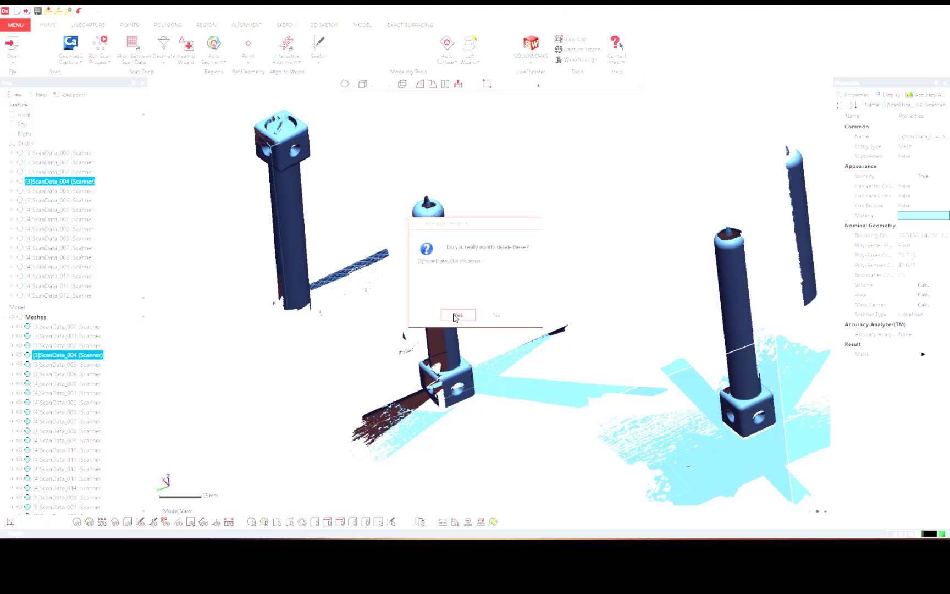
pyautogui.click(458, 315)
# Step: Try deleting the [5]ScanData_002 mesh under the middle column and undo the deletion
pyautogui.moveTo(354, 299); pyautogui.dragTo(506, 343, button='right')
pyautogui.click(507, 343)
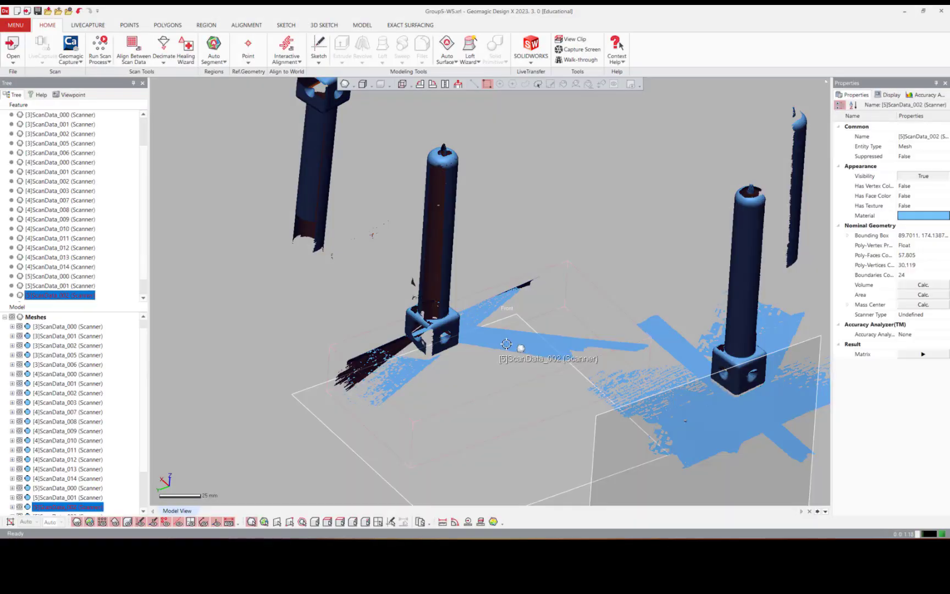
pyautogui.press('Delete')
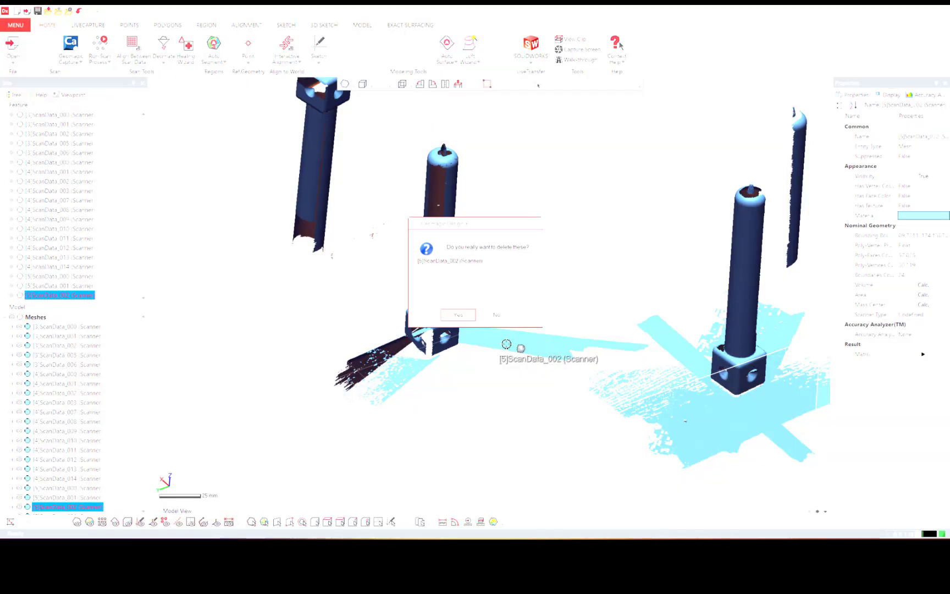
pyautogui.click(469, 315)
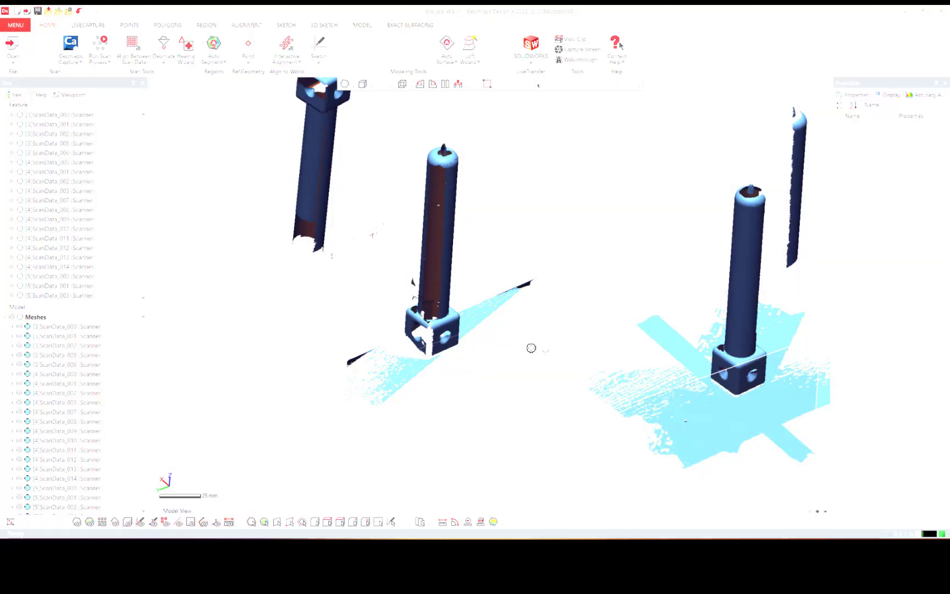
pyautogui.click(81, 11)
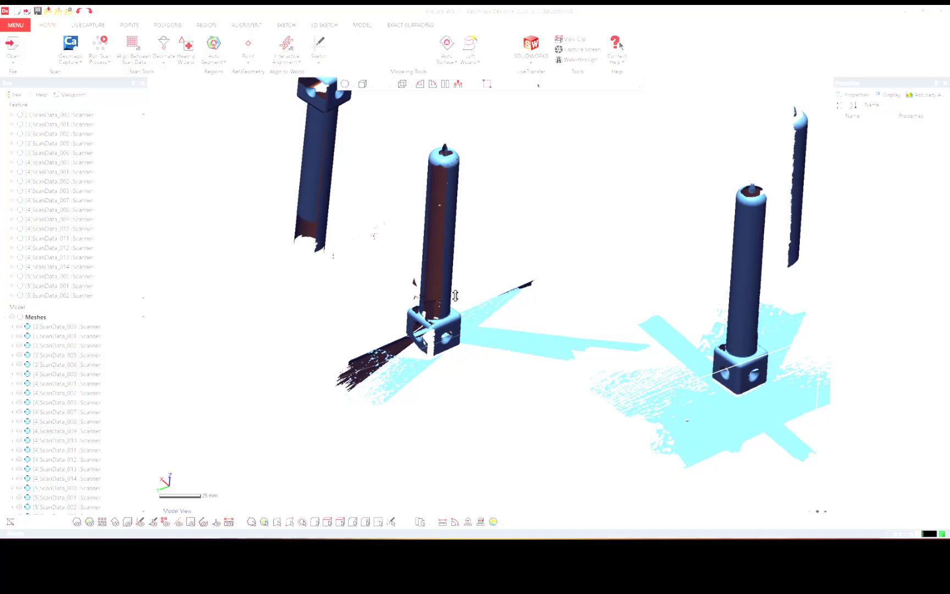
# Step: Delete the stray scans [4]ScanData_013 and [4]ScanData_014 lying apart from the columns
pyautogui.scroll(-2, 455, 298)
pyautogui.moveTo(455, 297); pyautogui.dragTo(468, 313, button='right')
pyautogui.scroll(-3, 455, 298)
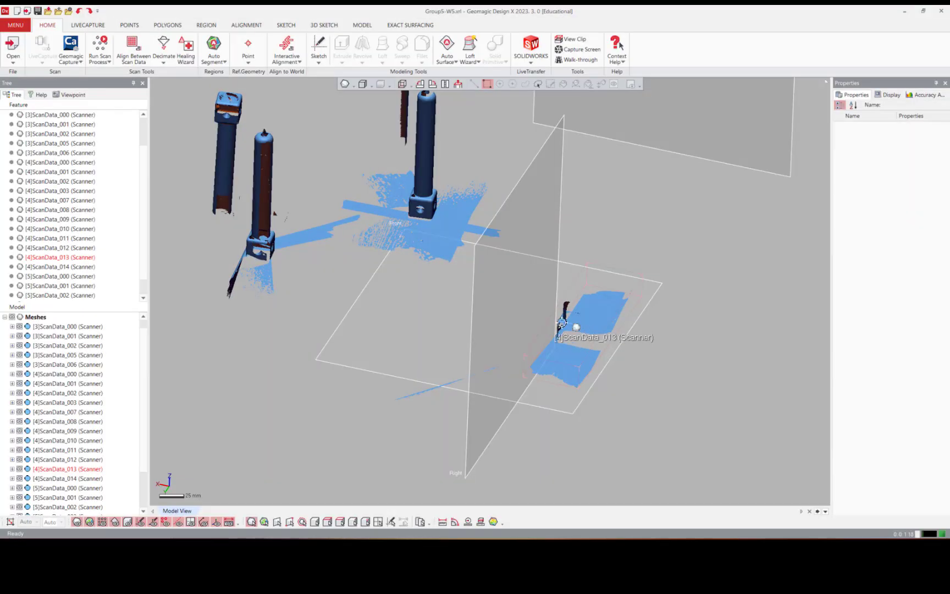
pyautogui.click(562, 322)
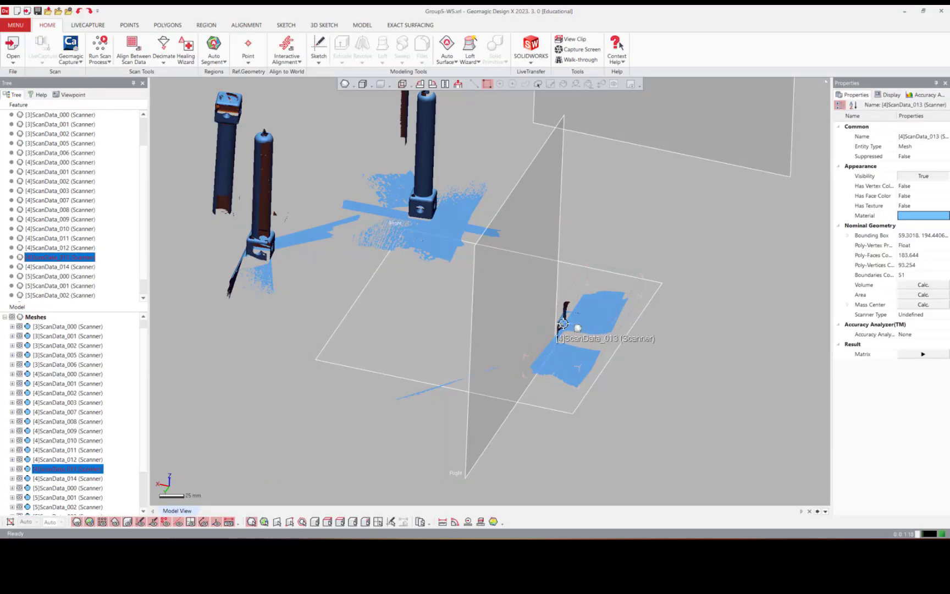
pyautogui.press('Delete')
pyautogui.click(457, 315)
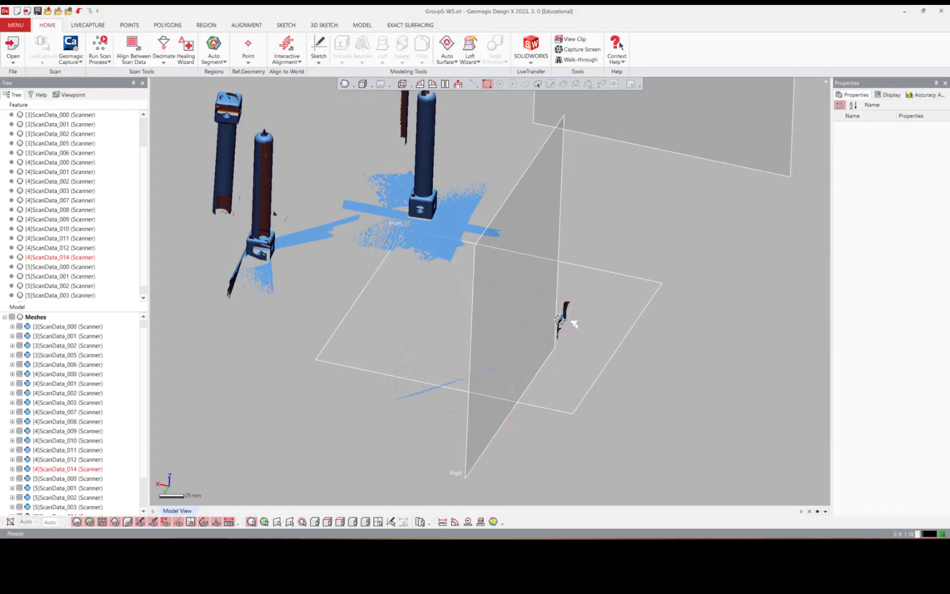
pyautogui.click(572, 321)
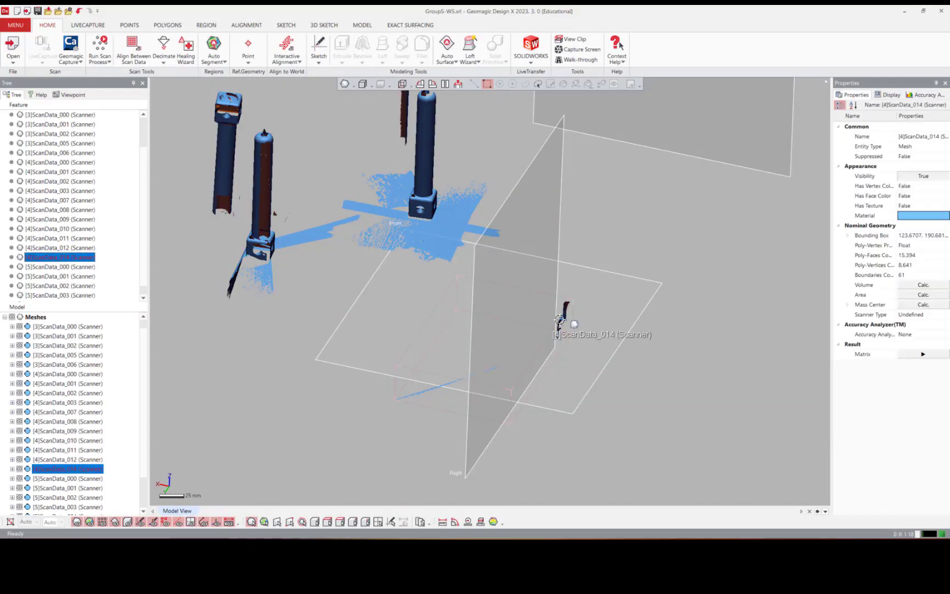
pyautogui.press('Delete')
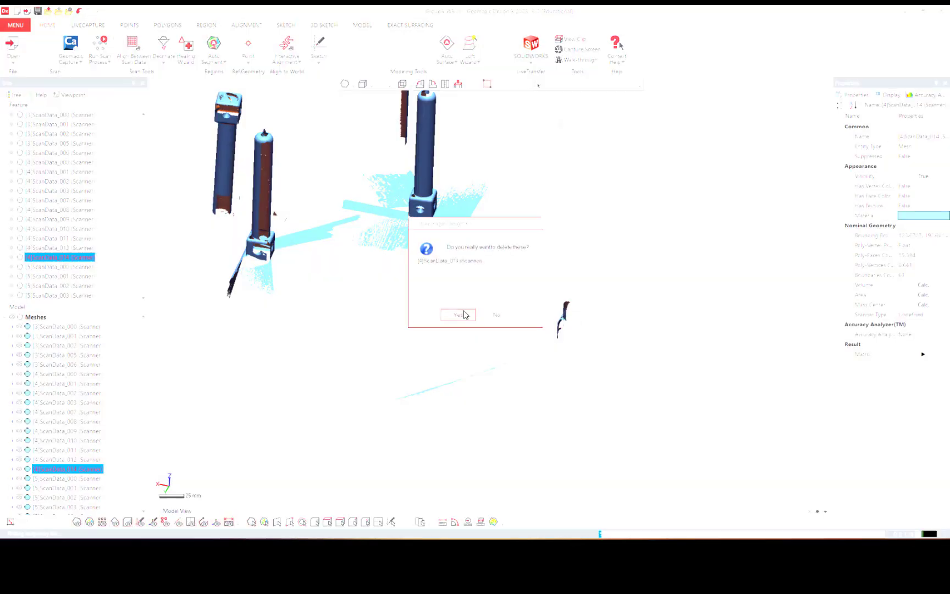
pyautogui.click(465, 314)
# Step: Delete the [4]ScanData_012 mesh, the thin partial column fragment behind the complete column
pyautogui.moveTo(521, 318); pyautogui.dragTo(520, 320, button='right')
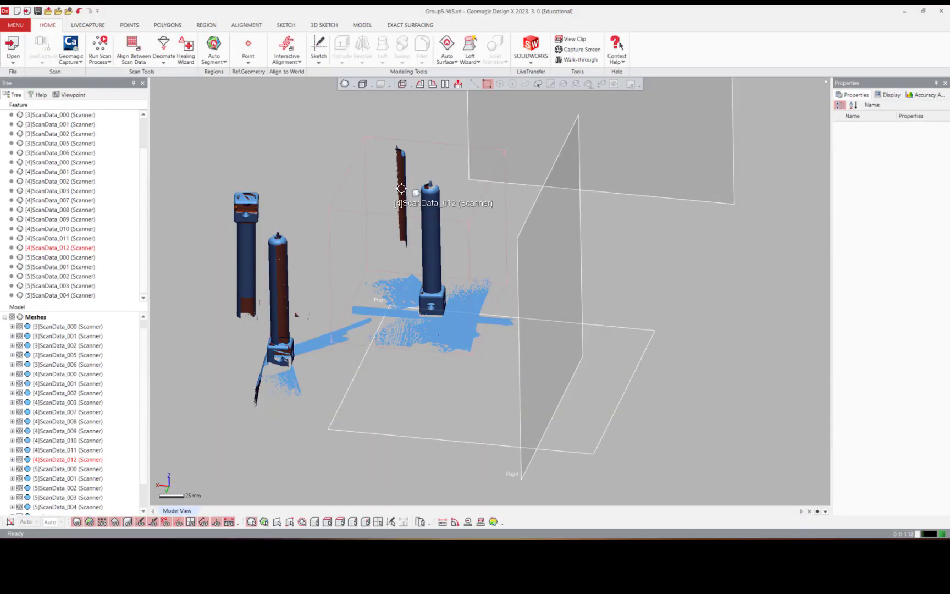
pyautogui.click(402, 189)
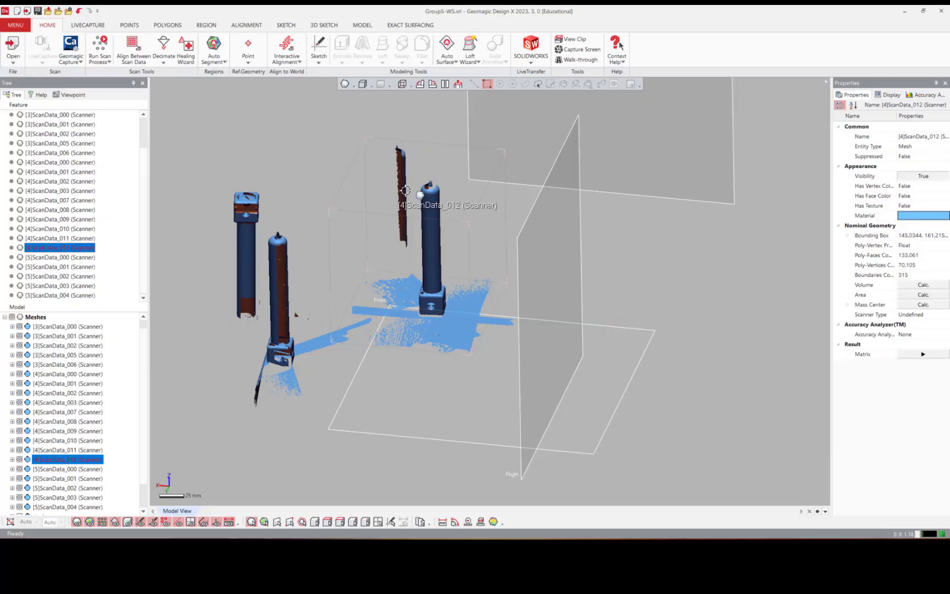
pyautogui.press('Delete')
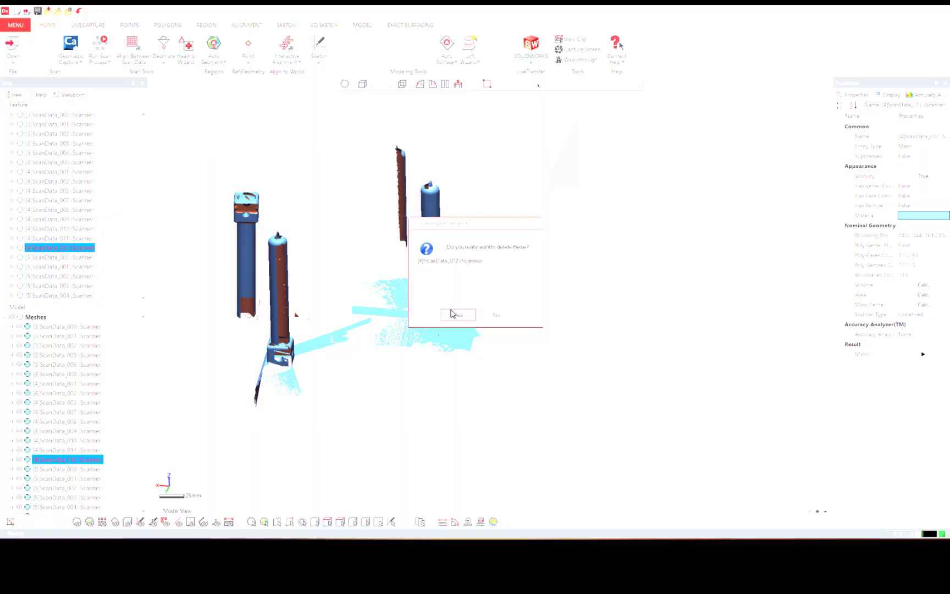
pyautogui.click(454, 314)
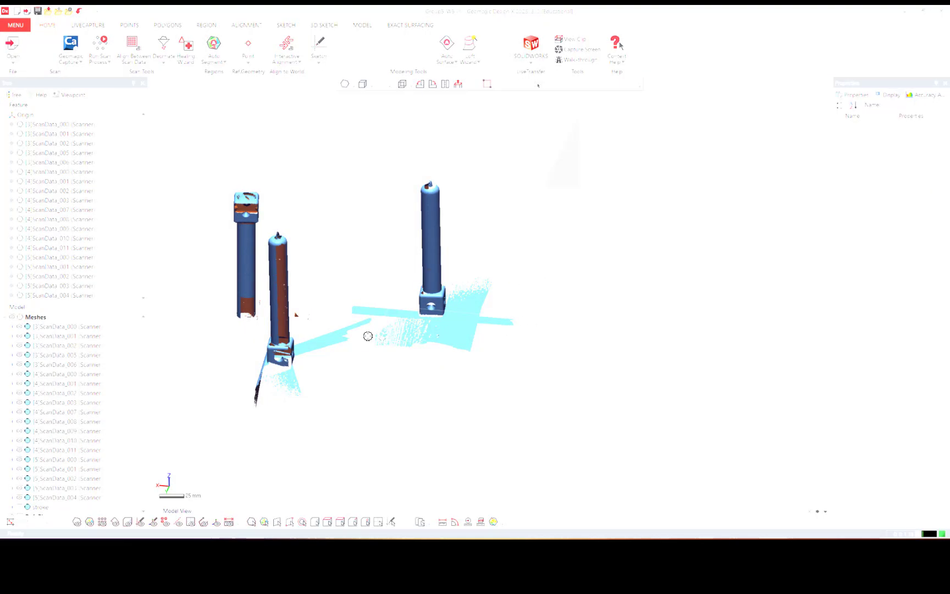
# Step: Restrict the selection filter to poly-vertices
pyautogui.moveTo(367, 334); pyautogui.dragTo(200, 183, button='right')
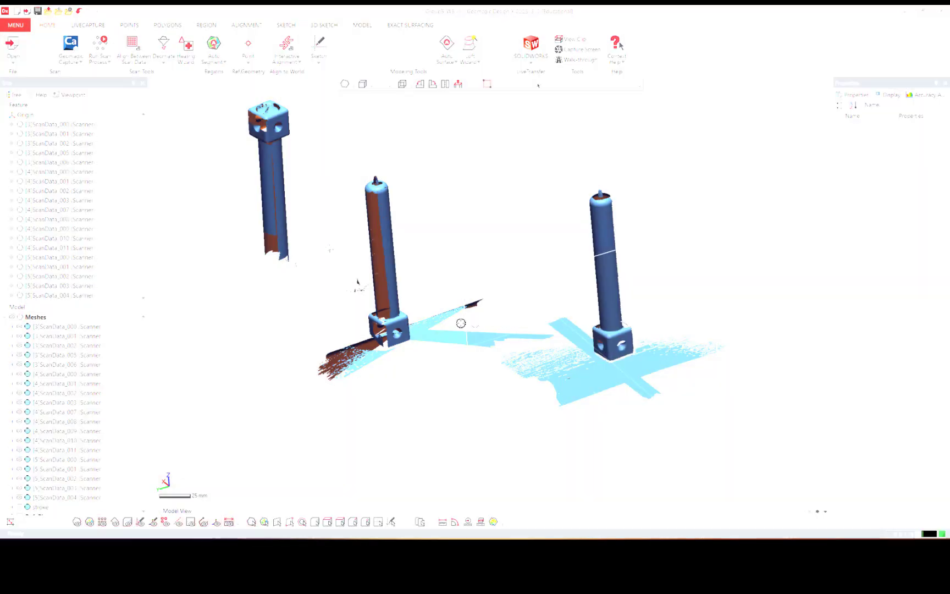
pyautogui.moveTo(460, 323); pyautogui.dragTo(465, 324, button='right')
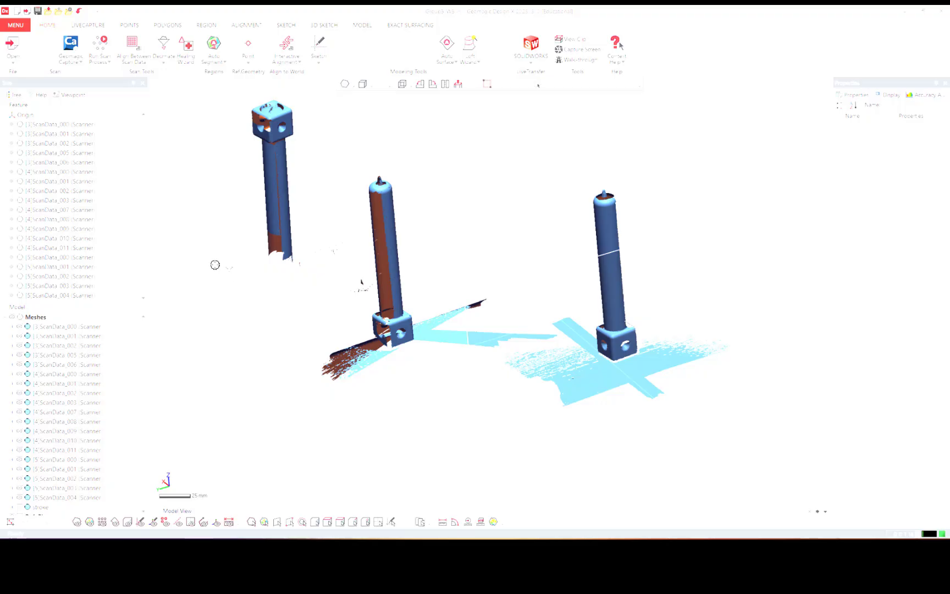
pyautogui.rightClick(478, 171)
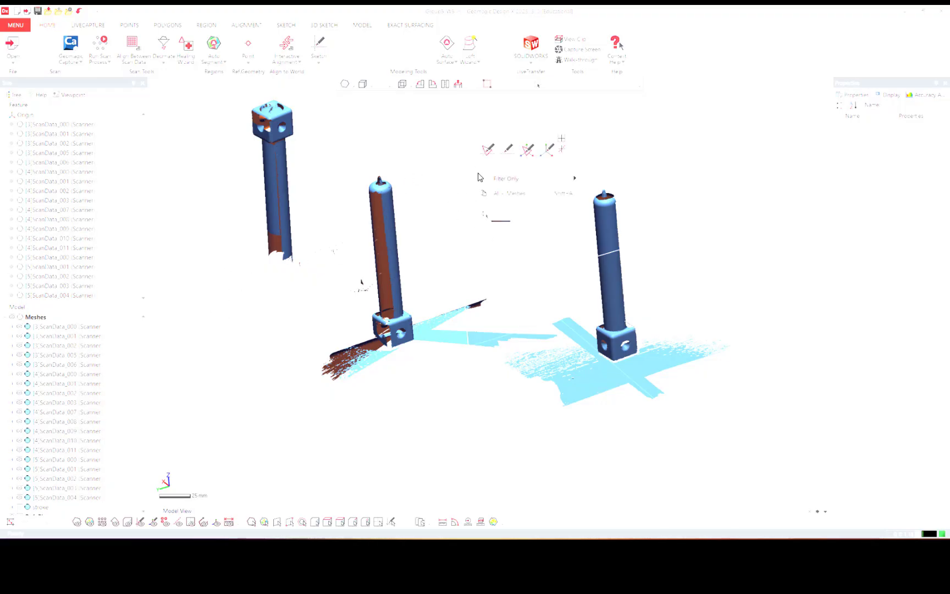
pyautogui.moveTo(497, 181)
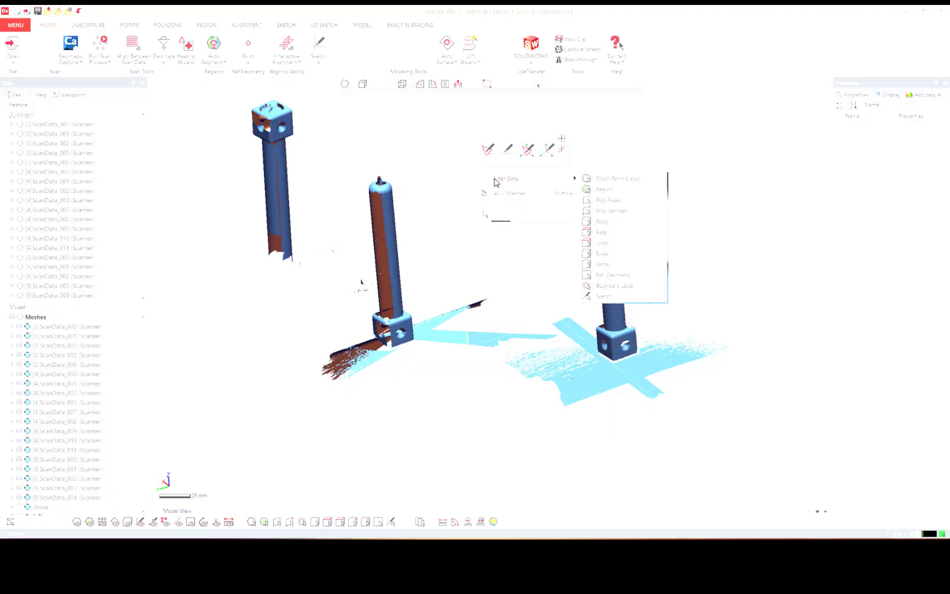
pyautogui.click(605, 212)
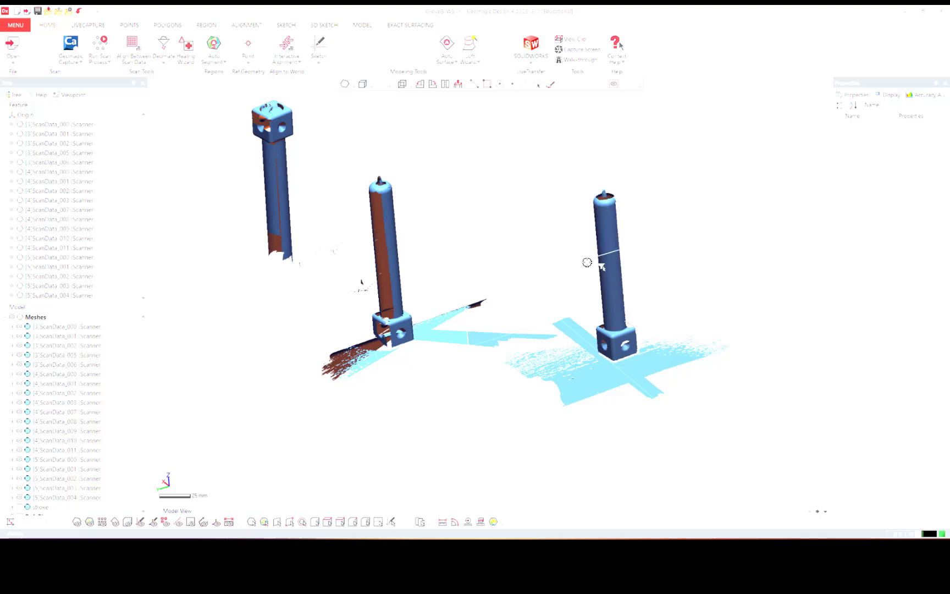
# Step: Delete the floor scan patches between the two upright columns, including the row of specks left behind
pyautogui.moveTo(555, 346); pyautogui.dragTo(477, 190, button='right')
pyautogui.moveTo(474, 177); pyautogui.dragTo(582, 404)
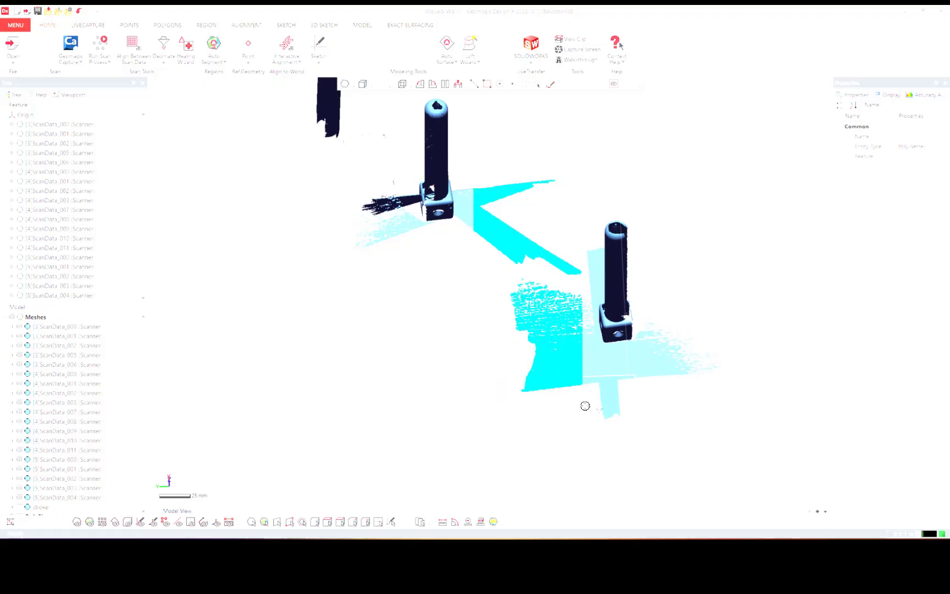
pyautogui.press('Delete')
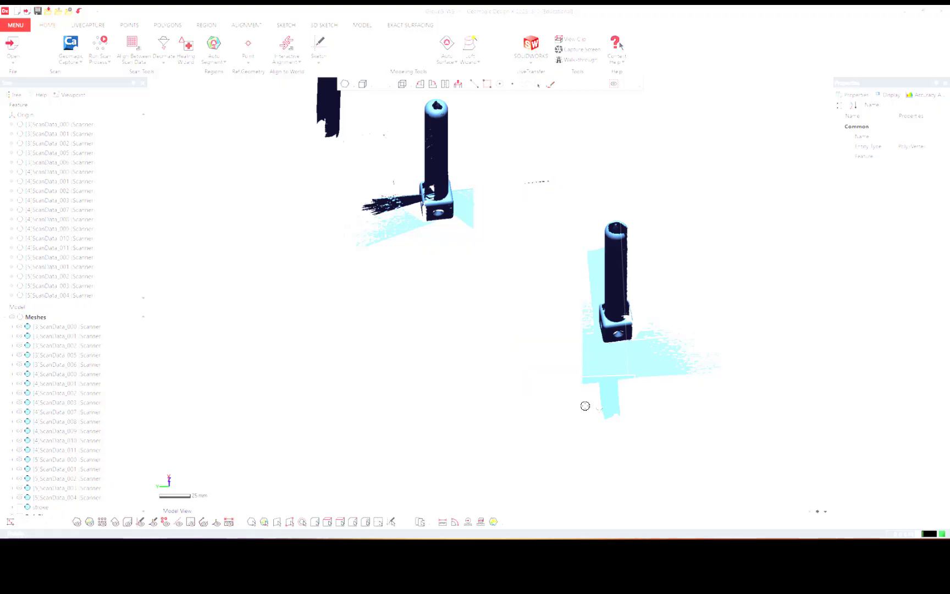
pyautogui.moveTo(497, 158); pyautogui.dragTo(575, 198)
pyautogui.press('Delete')
# Step: Delete the floor scan between the columns and the wide floor patch extending outward beside the isolated column's base
pyautogui.moveTo(562, 223); pyautogui.dragTo(474, 198, button='right')
pyautogui.moveTo(478, 194); pyautogui.dragTo(383, 251)
pyautogui.press('Delete')
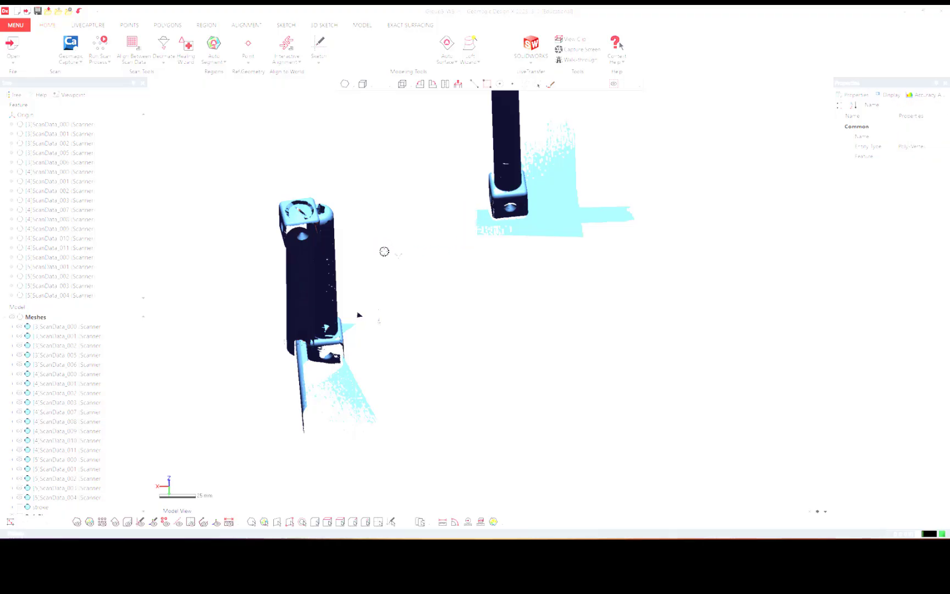
pyautogui.moveTo(485, 268); pyautogui.dragTo(554, 153, button='right')
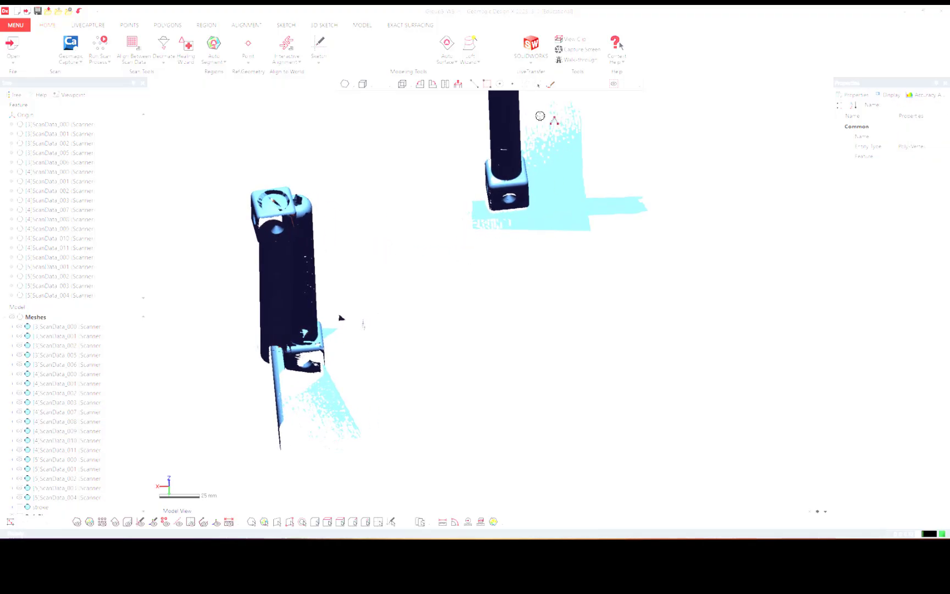
pyautogui.moveTo(537, 99); pyautogui.dragTo(667, 262)
pyautogui.press('Delete')
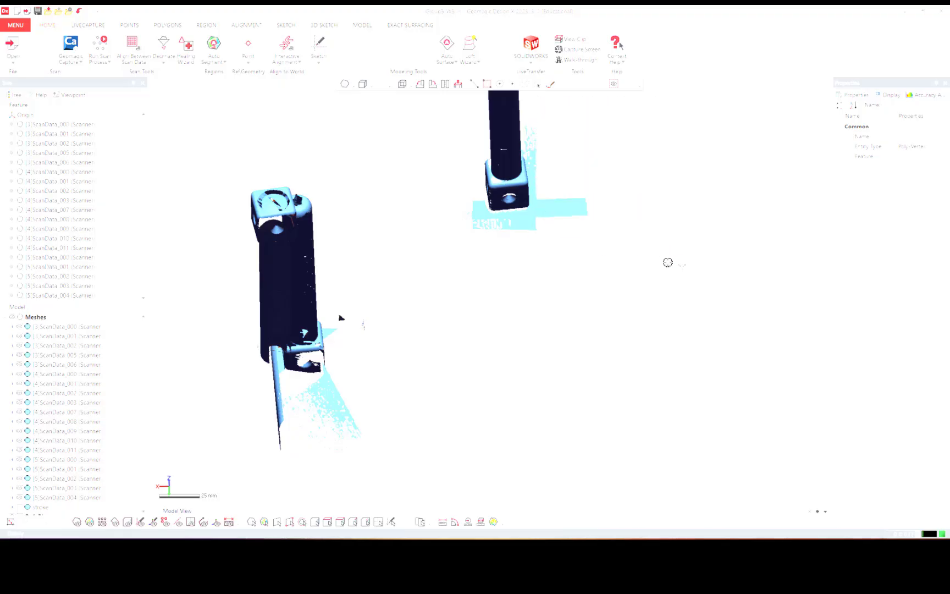
# Step: Delete the flat floor strip beneath the isolated column's square base in side view, including its leftover fragments
pyautogui.moveTo(667, 262); pyautogui.dragTo(660, 266, button='right')
pyautogui.scroll(6, 659, 268)
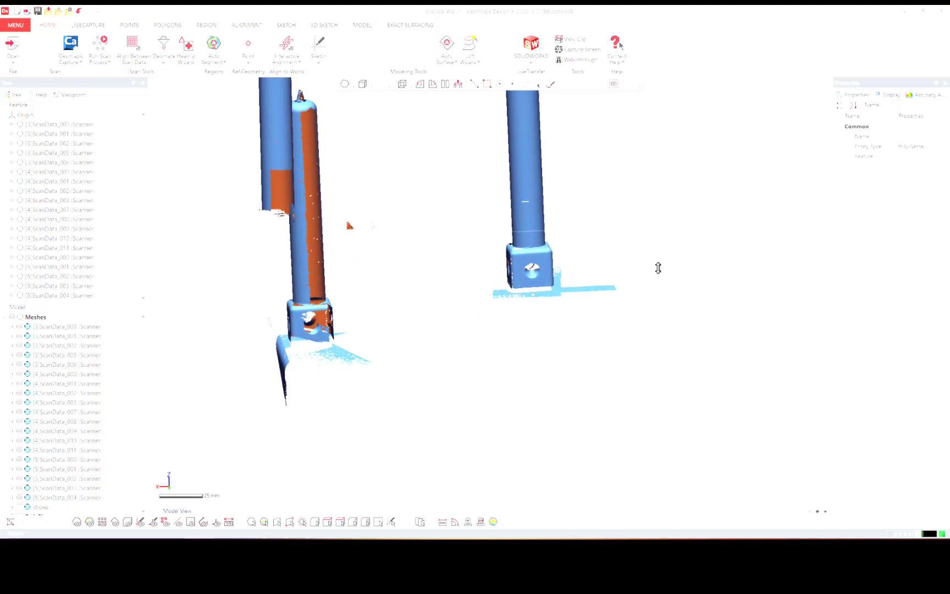
pyautogui.scroll(5, 656, 273)
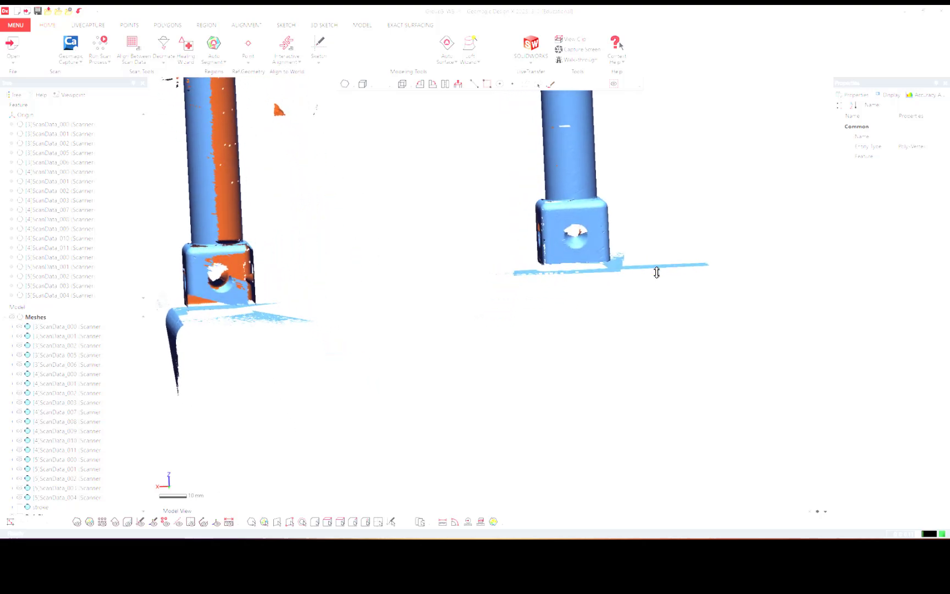
pyautogui.scroll(1, 656, 273)
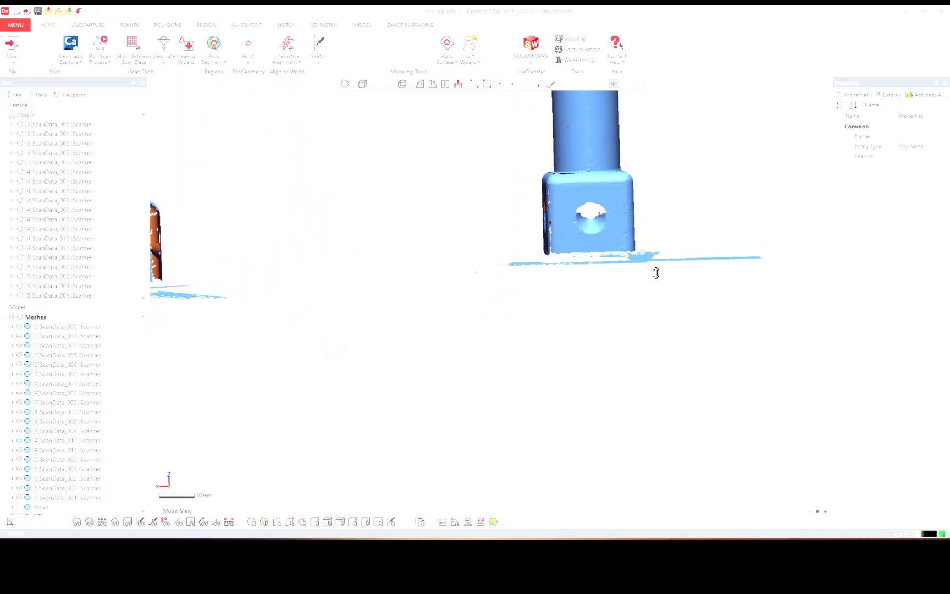
pyautogui.moveTo(656, 272); pyautogui.dragTo(652, 273, button='right')
pyautogui.moveTo(531, 257); pyautogui.dragTo(808, 293)
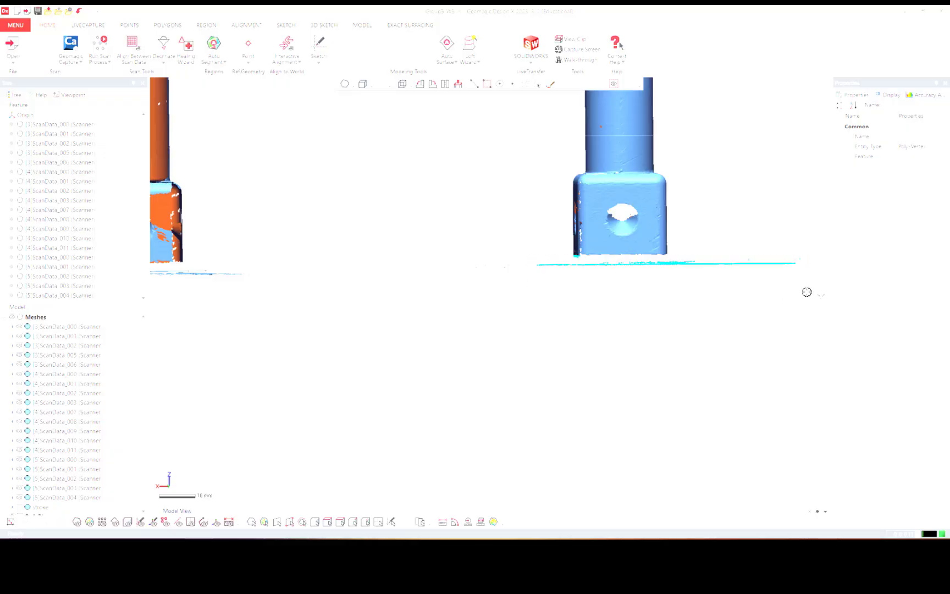
pyautogui.press('Delete')
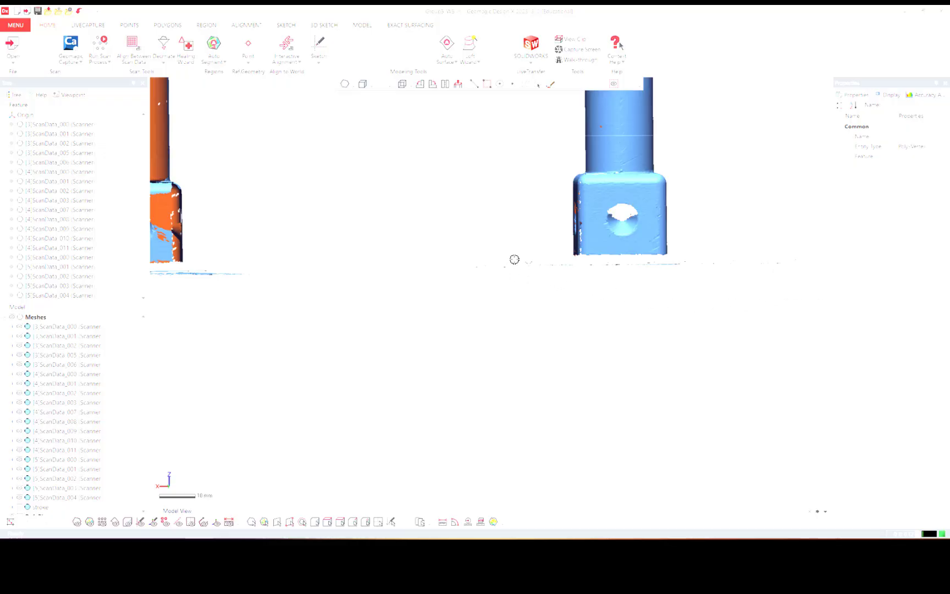
pyautogui.moveTo(514, 259); pyautogui.dragTo(806, 286)
pyautogui.press('Delete')
# Step: Delete the patchy floor remnants in front of the square base and along one side of it
pyautogui.moveTo(807, 286)
pyautogui.mouseDown(button='right')
pyautogui.moveTo(648, 356)
pyautogui.moveTo(596, 345)
pyautogui.moveTo(566, 316)
pyautogui.moveTo(490, 307)
pyautogui.moveTo(430, 280)
pyautogui.mouseUp(button='right')
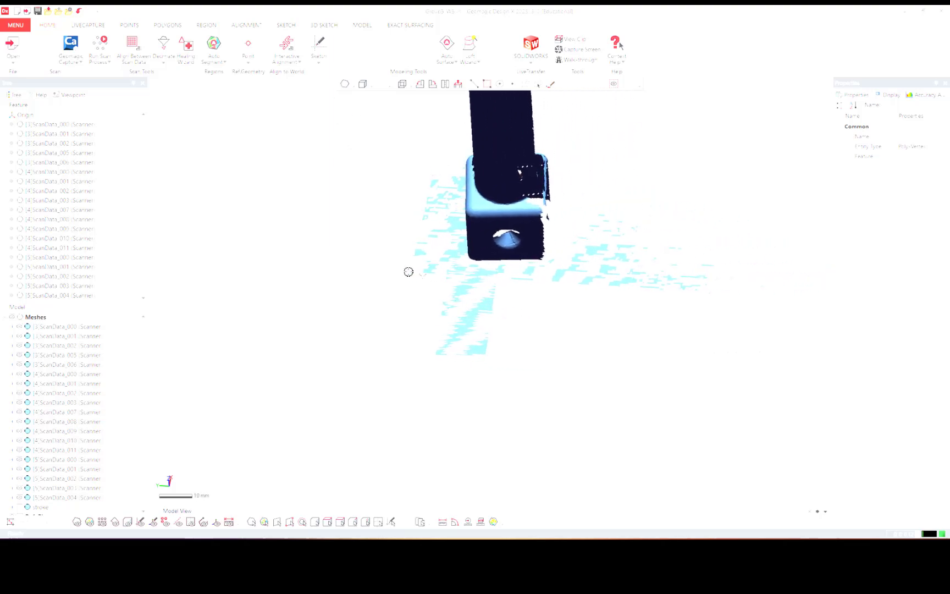
pyautogui.moveTo(408, 271); pyautogui.dragTo(736, 367)
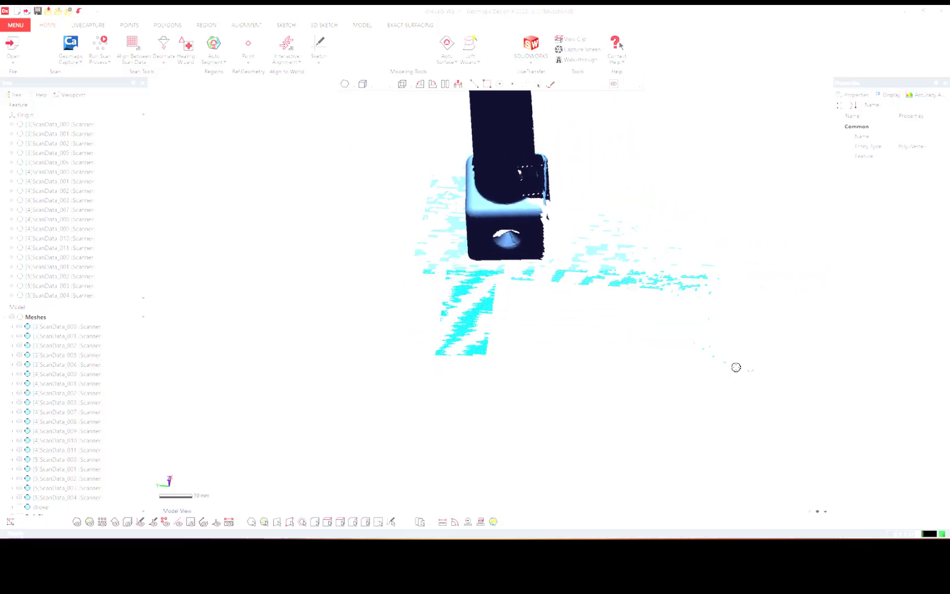
pyautogui.press('Delete')
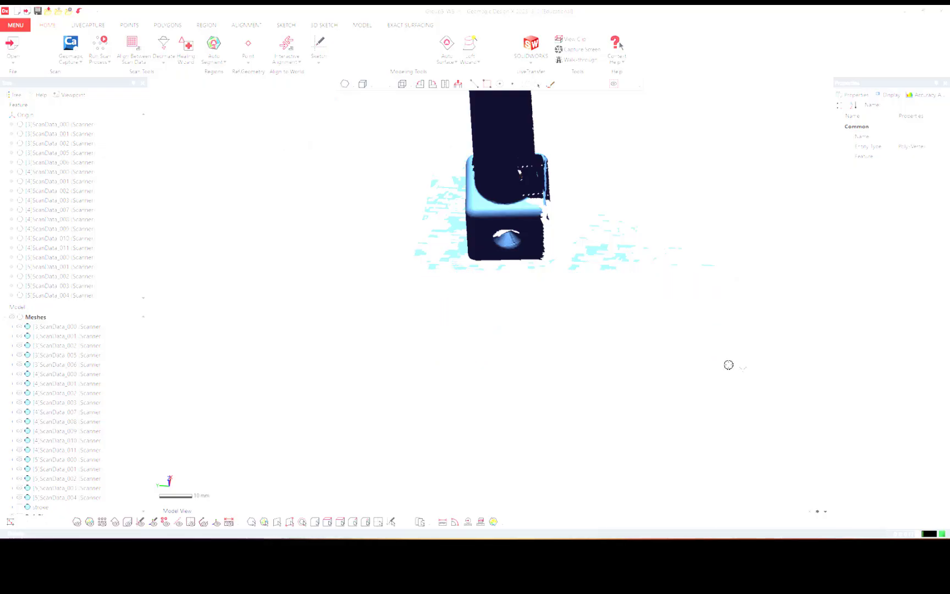
pyautogui.moveTo(561, 164); pyautogui.dragTo(744, 316)
pyautogui.press('Delete')
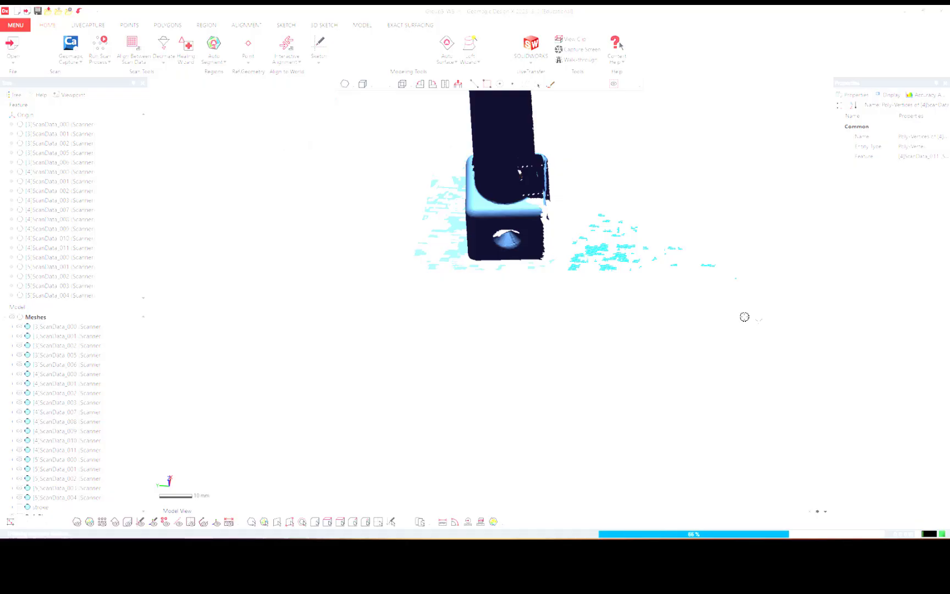
# Step: Delete the patchy floor remnants on the opposite side of the square base
pyautogui.scroll(-2, 735, 313)
pyautogui.scroll(2, 499, 292)
pyautogui.moveTo(499, 292); pyautogui.dragTo(514, 157, button='right')
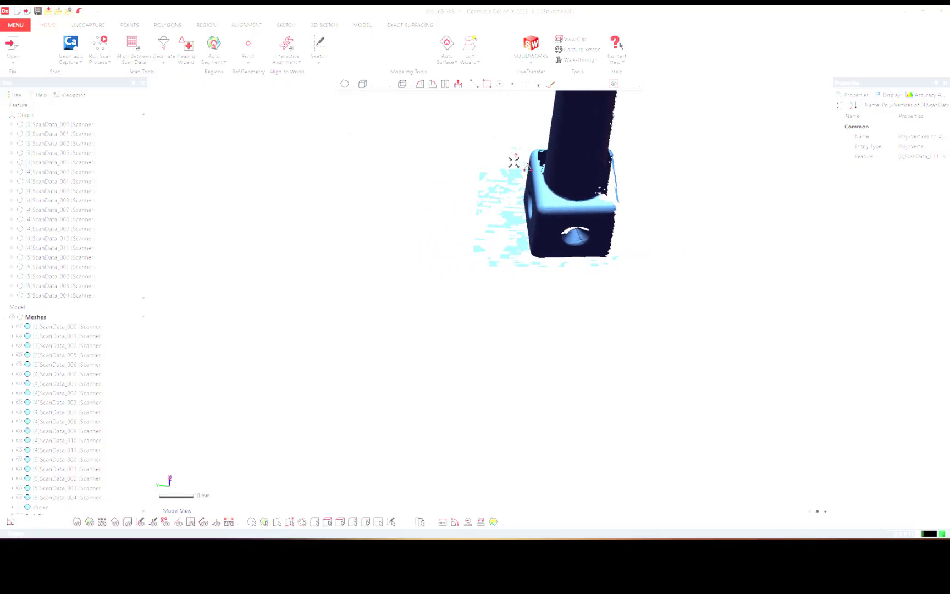
pyautogui.moveTo(513, 158); pyautogui.dragTo(445, 299)
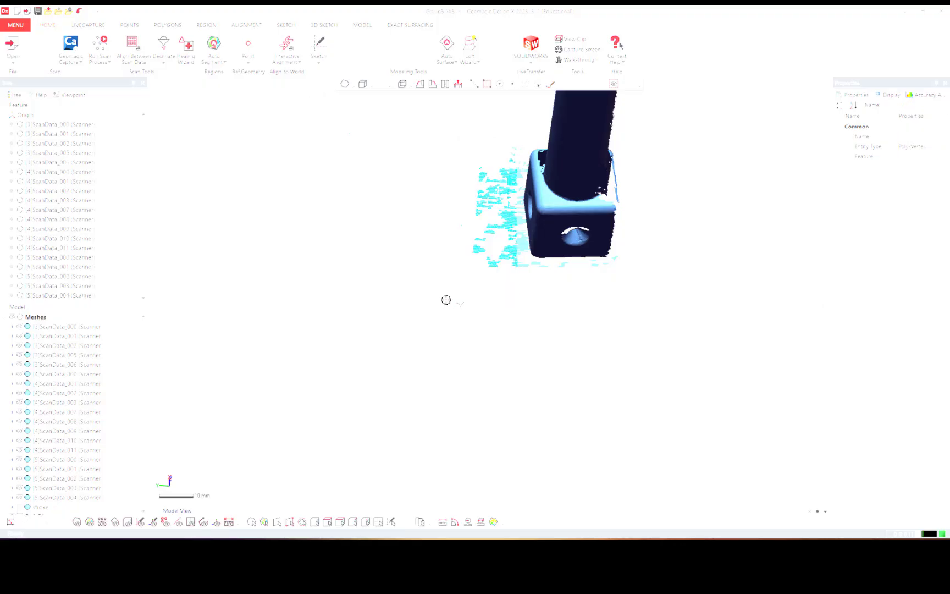
pyautogui.press('Delete')
# Step: Delete the small floor fragments remaining along the lower edge of the column's square base
pyautogui.moveTo(446, 300); pyautogui.dragTo(465, 303, button='right')
pyautogui.scroll(1, 445, 302)
pyautogui.scroll(4, 445, 302)
pyautogui.moveTo(488, 310); pyautogui.dragTo(767, 337)
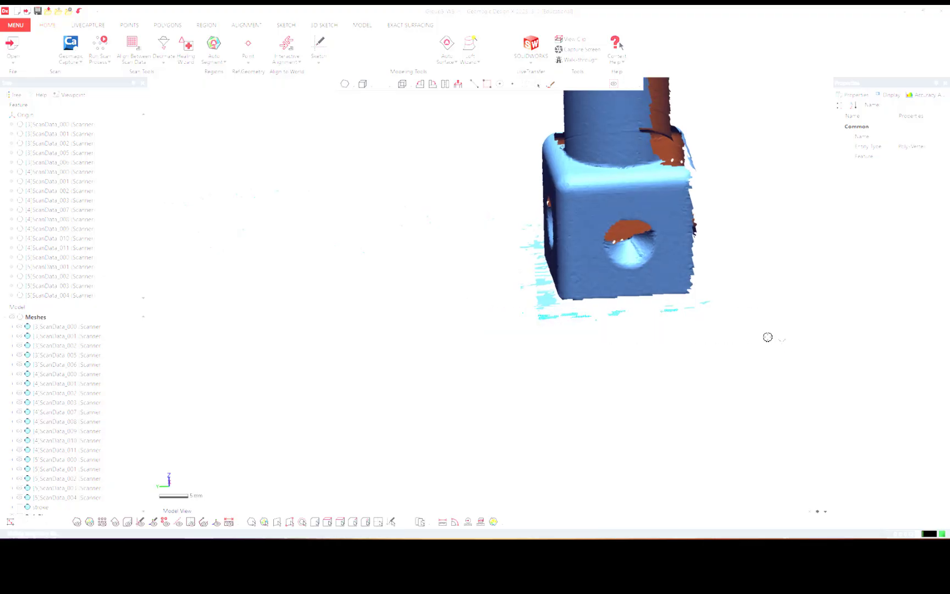
pyautogui.moveTo(767, 334); pyautogui.dragTo(566, 310, button='right')
pyautogui.moveTo(541, 299); pyautogui.dragTo(606, 324)
pyautogui.press('Delete')
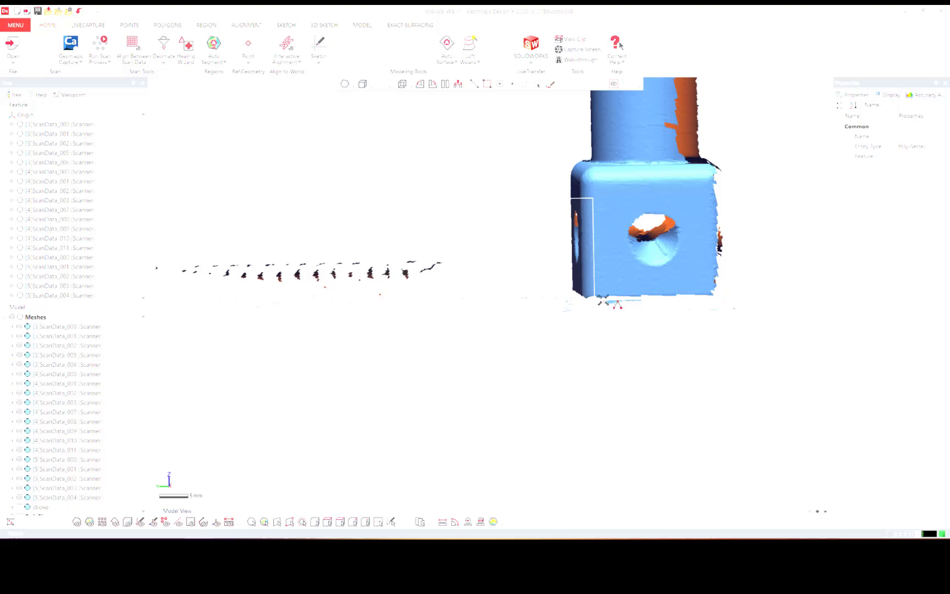
pyautogui.moveTo(603, 300); pyautogui.dragTo(657, 311)
pyautogui.press('Delete')
pyautogui.moveTo(672, 306); pyautogui.dragTo(776, 324)
pyautogui.press('Delete')
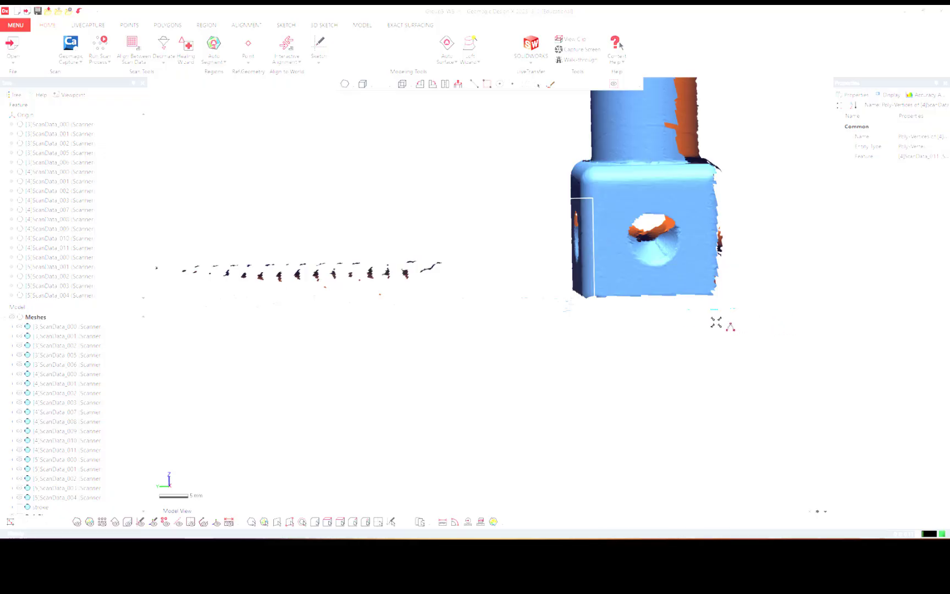
# Step: Delete the row of stray scan specks away from the column and the fragments at the square base's lower corner
pyautogui.moveTo(358, 273); pyautogui.dragTo(330, 280, button='right')
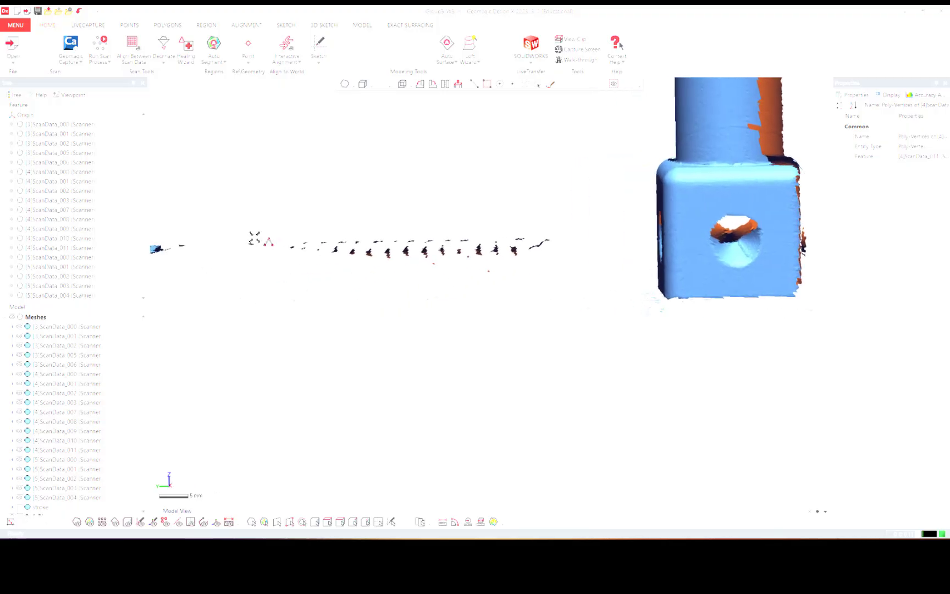
pyautogui.moveTo(238, 228); pyautogui.dragTo(552, 298)
pyautogui.scroll(-2, 553, 299)
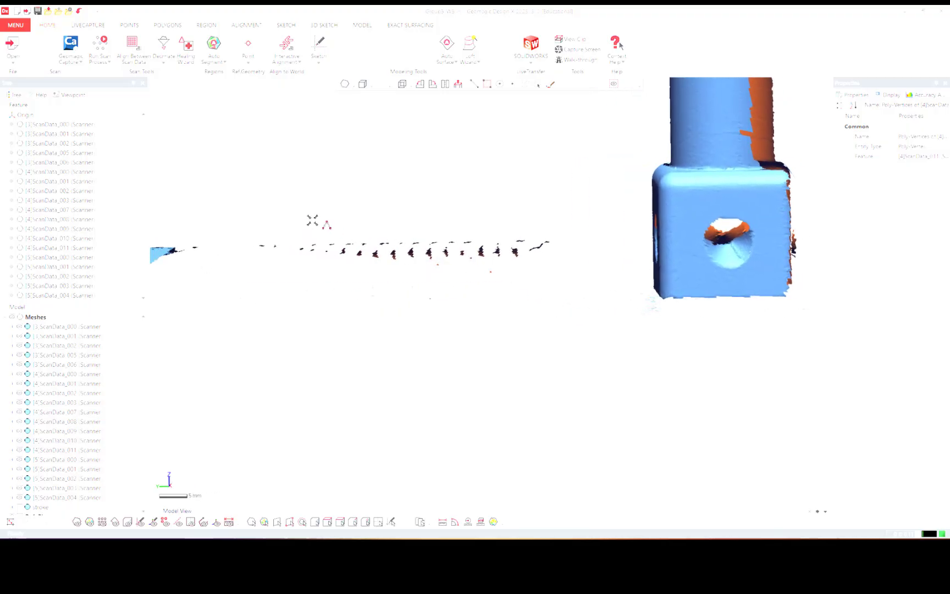
pyautogui.moveTo(248, 208); pyautogui.dragTo(604, 311)
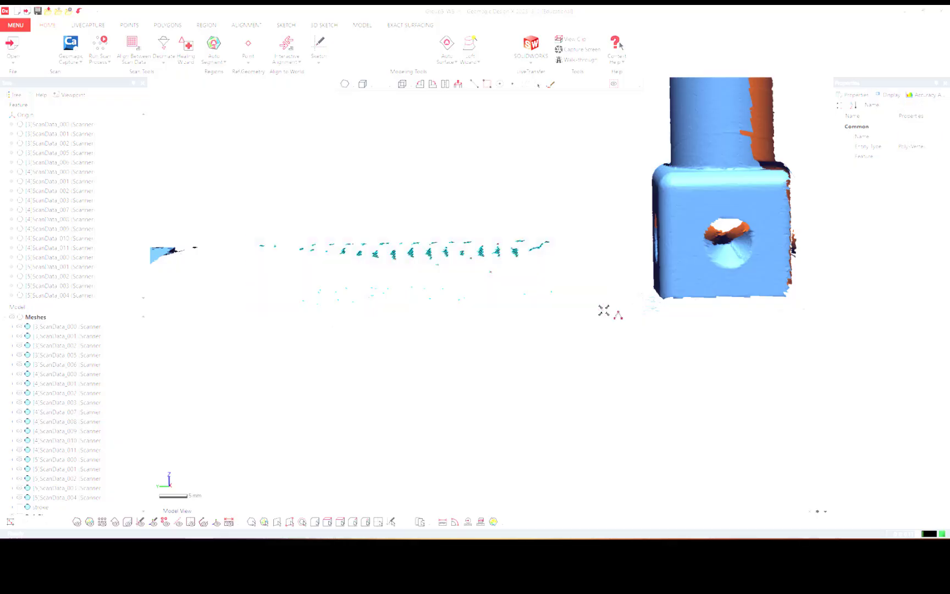
pyautogui.press('Delete')
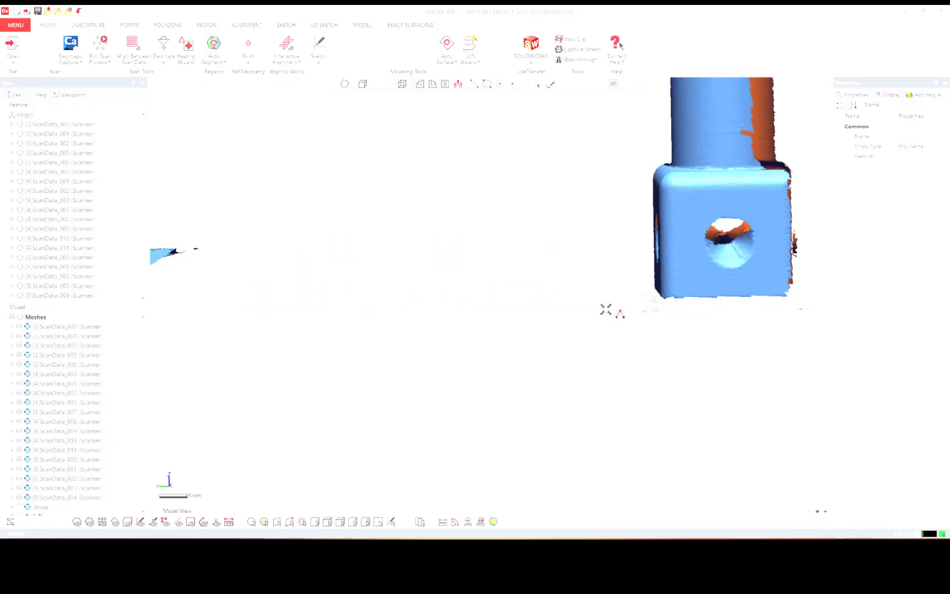
pyautogui.moveTo(614, 289); pyautogui.dragTo(654, 335)
pyautogui.press('Delete')
pyautogui.moveTo(654, 335); pyautogui.dragTo(647, 312, button='right')
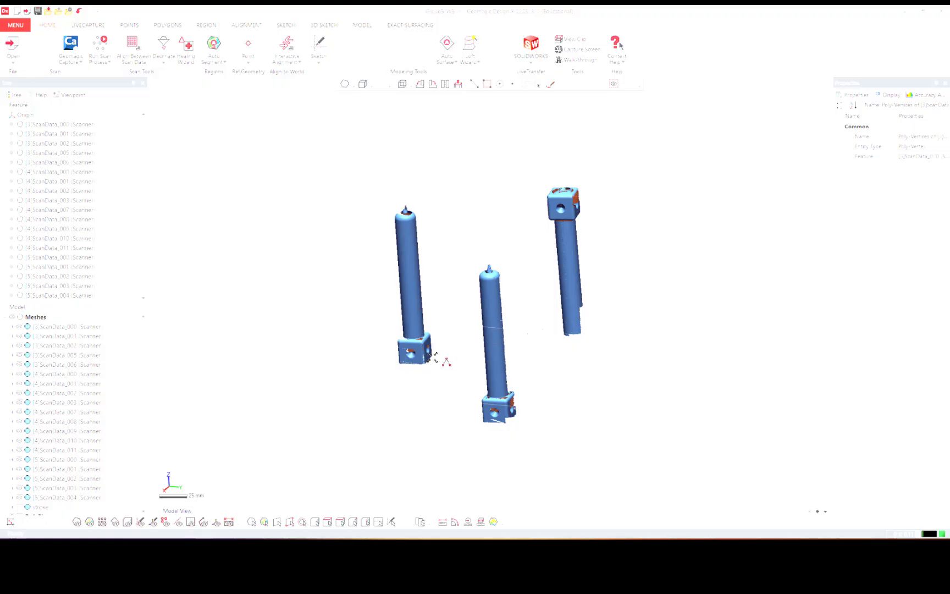
# Step: Delete the stray scan fragments beside the middle column's square base
pyautogui.scroll(10, 512, 396)
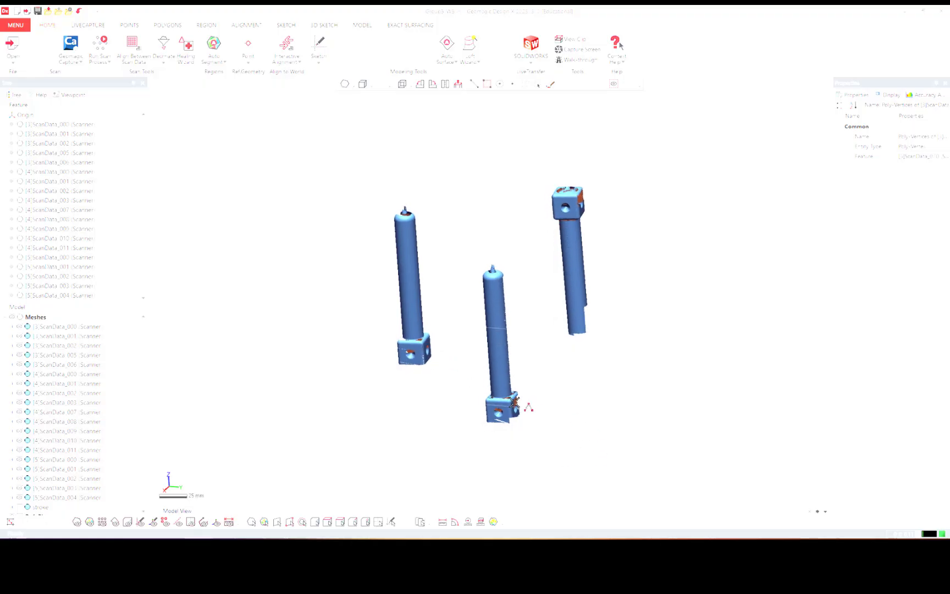
pyautogui.moveTo(553, 436); pyautogui.dragTo(515, 376, button='right')
pyautogui.moveTo(510, 363); pyautogui.dragTo(546, 435)
pyautogui.press('Delete')
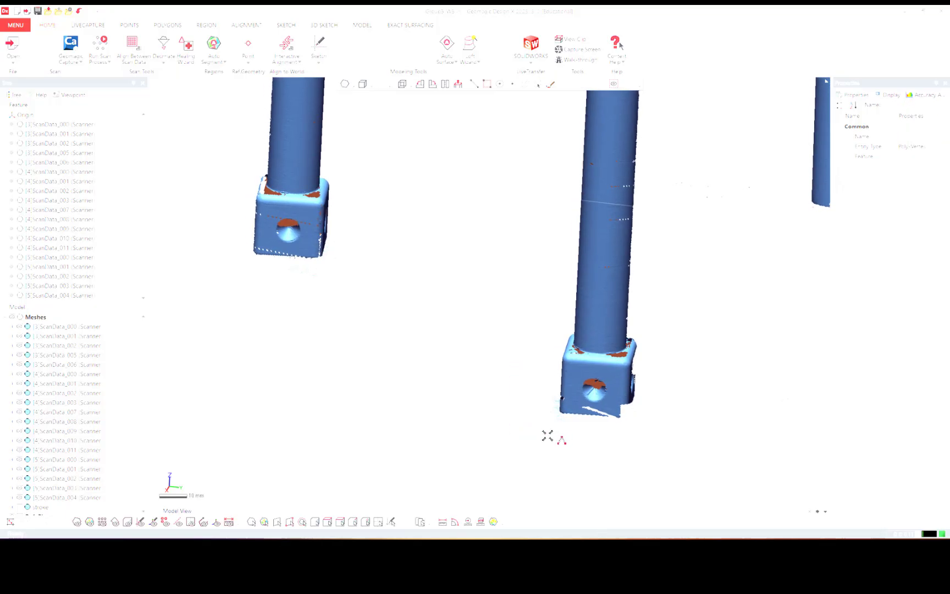
pyautogui.scroll(-5, 547, 435)
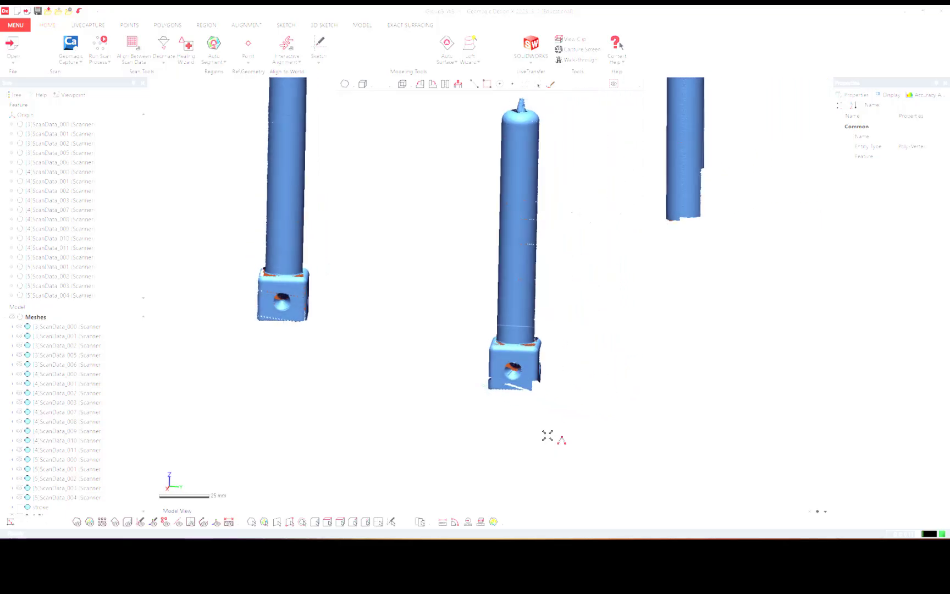
pyautogui.scroll(-3, 543, 435)
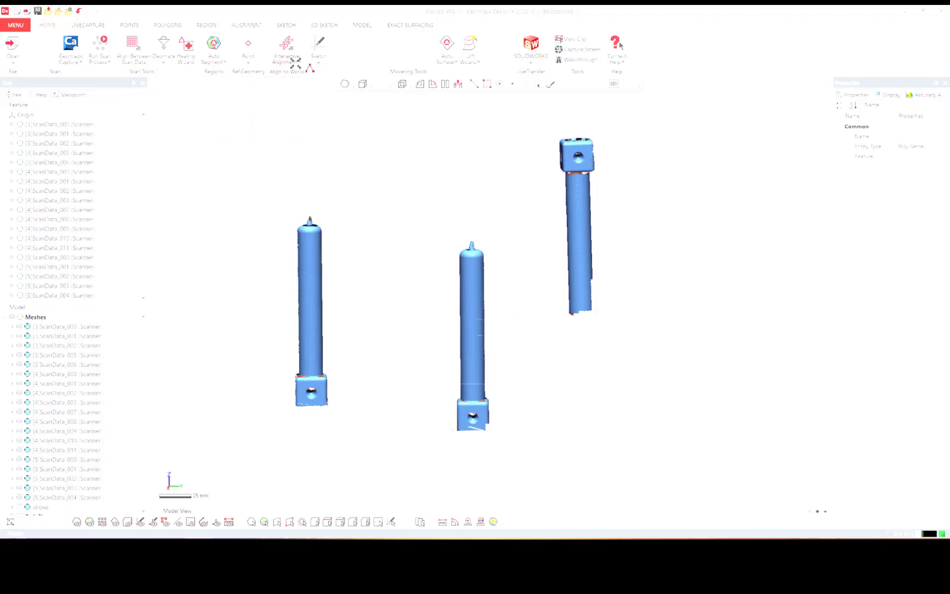
pyautogui.click(249, 63)
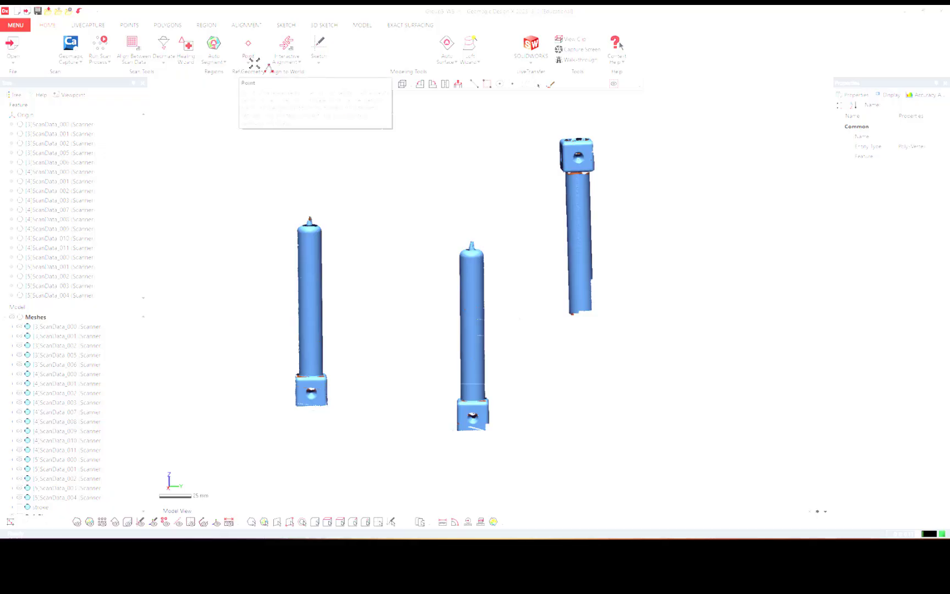
pyautogui.click(225, 61)
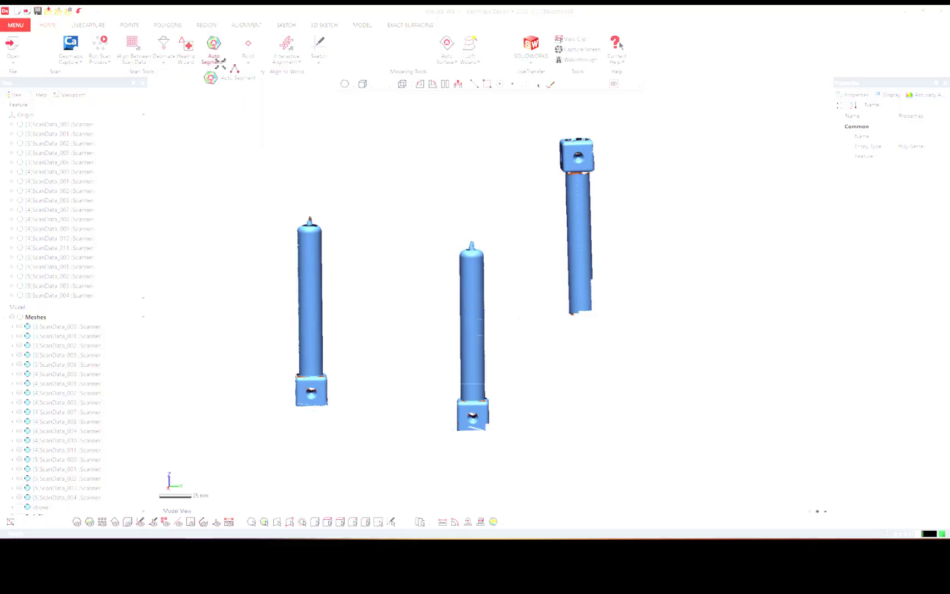
pyautogui.click(41, 21)
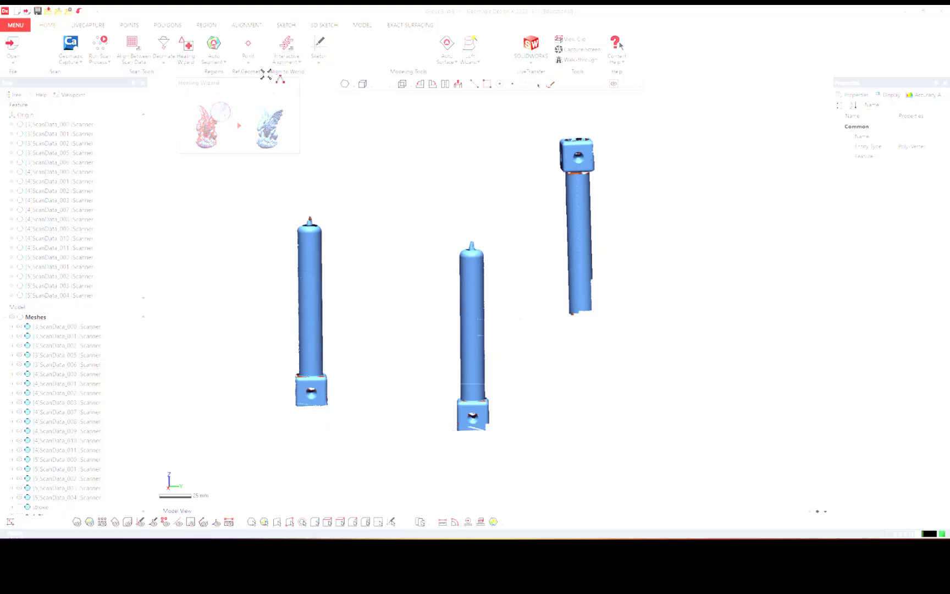
pyautogui.click(298, 62)
pyautogui.click(299, 63)
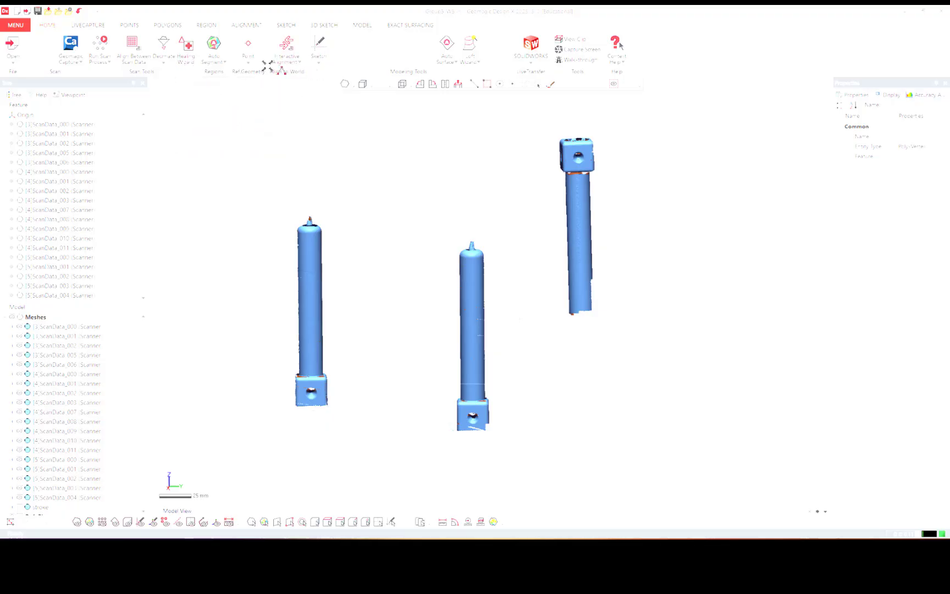
pyautogui.click(257, 64)
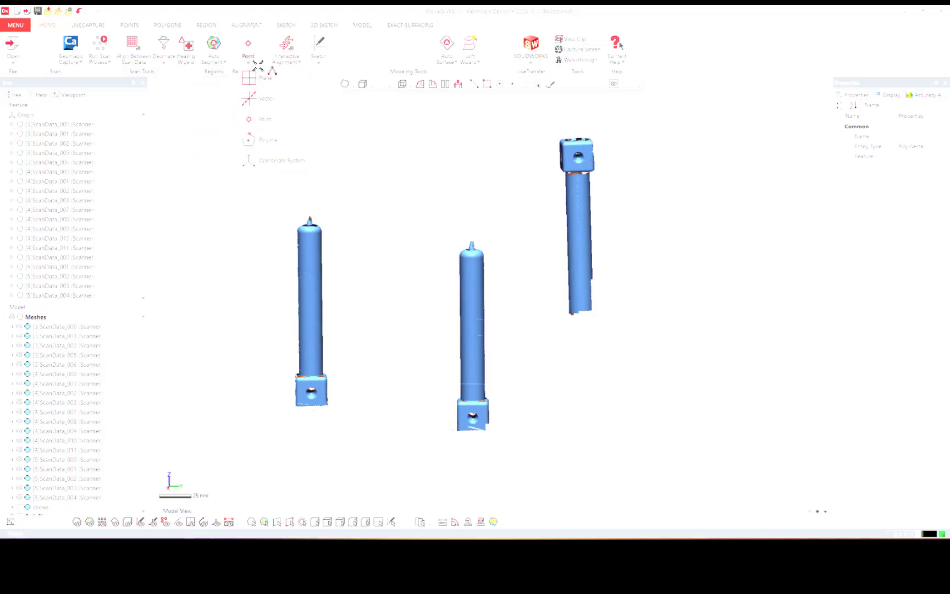
pyautogui.click(222, 60)
pyautogui.click(224, 59)
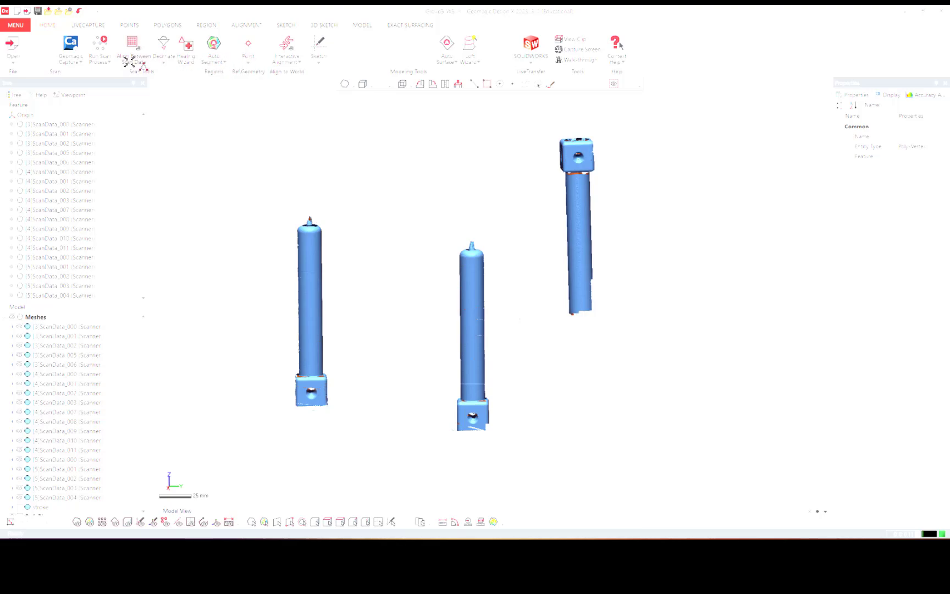
# Step: Select all poly-vertices of the scans and clear the selection again
pyautogui.rightClick(213, 148)
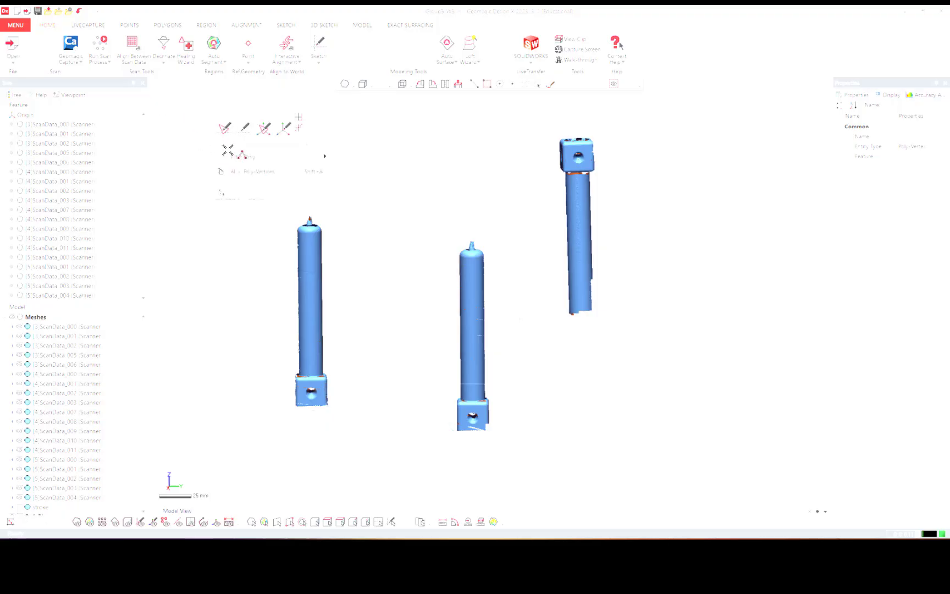
pyautogui.moveTo(236, 157)
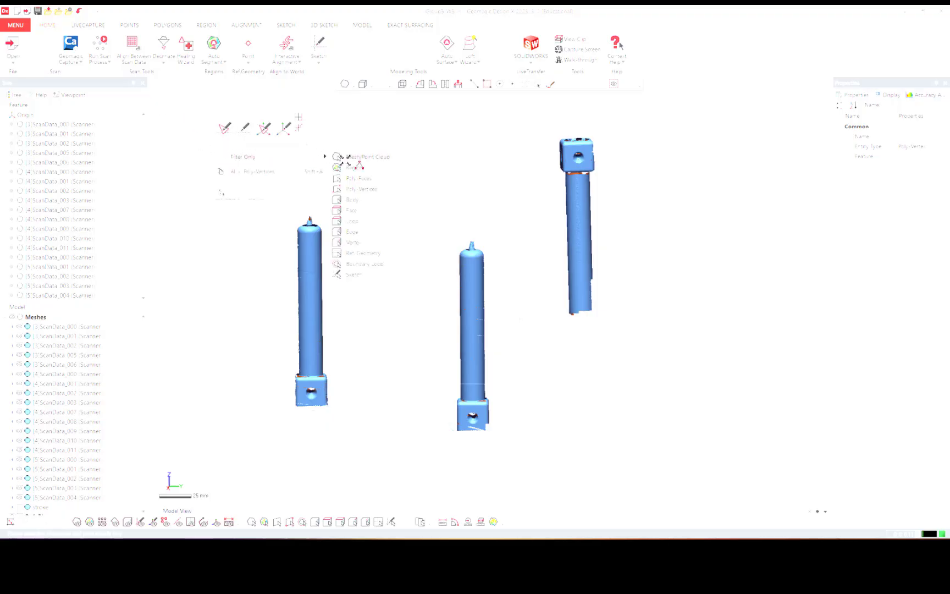
pyautogui.click(266, 171)
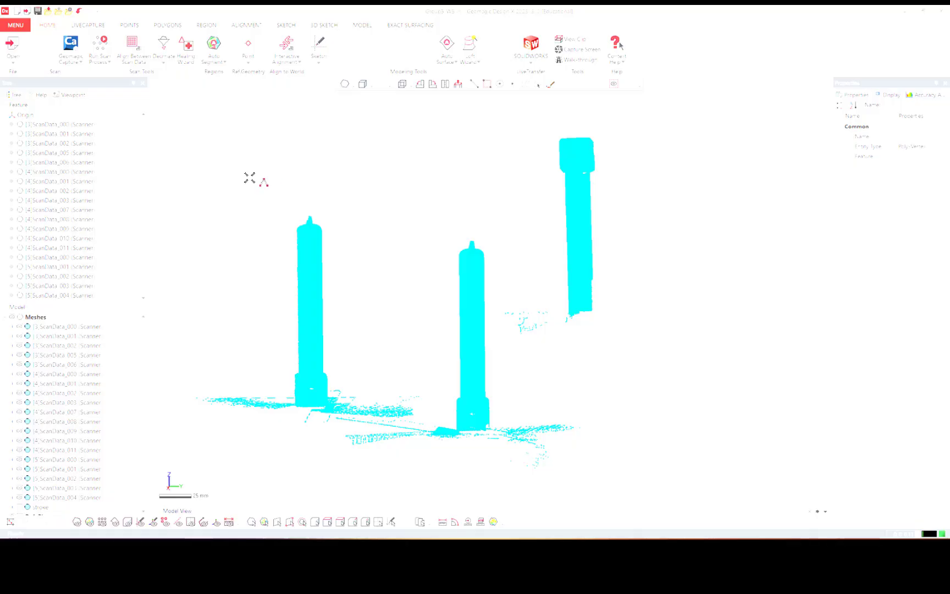
pyautogui.click(247, 180)
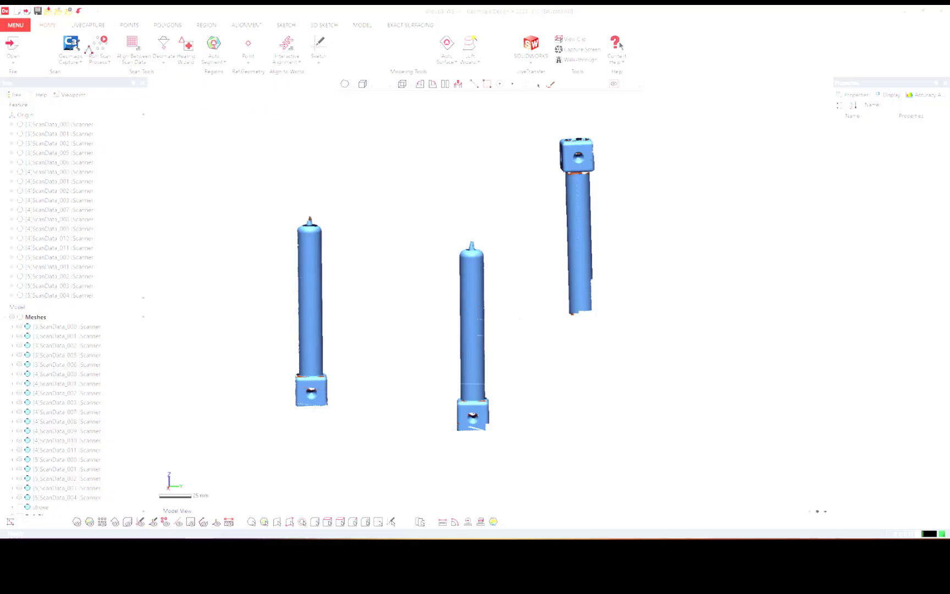
# Step: Combine the [4]ScanData_007 to [4]ScanData_011 scans of one column with Surface Merge, removing the original data
pyautogui.click(169, 26)
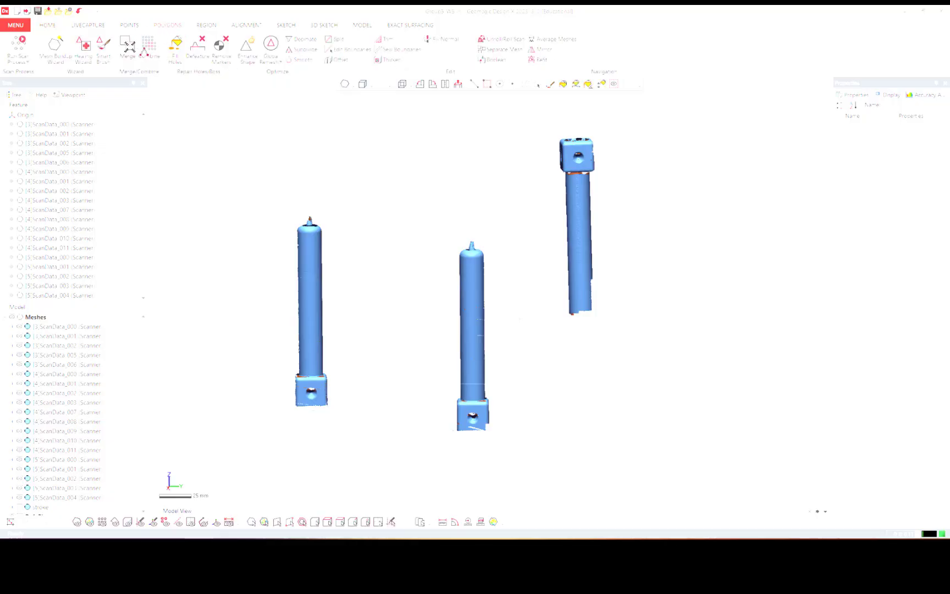
pyautogui.click(123, 46)
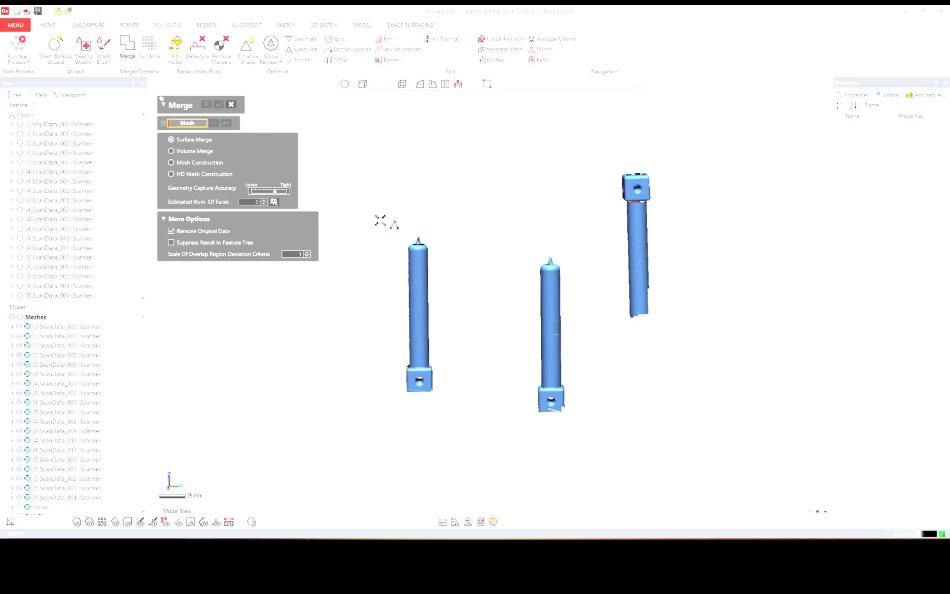
pyautogui.moveTo(379, 218); pyautogui.dragTo(450, 401)
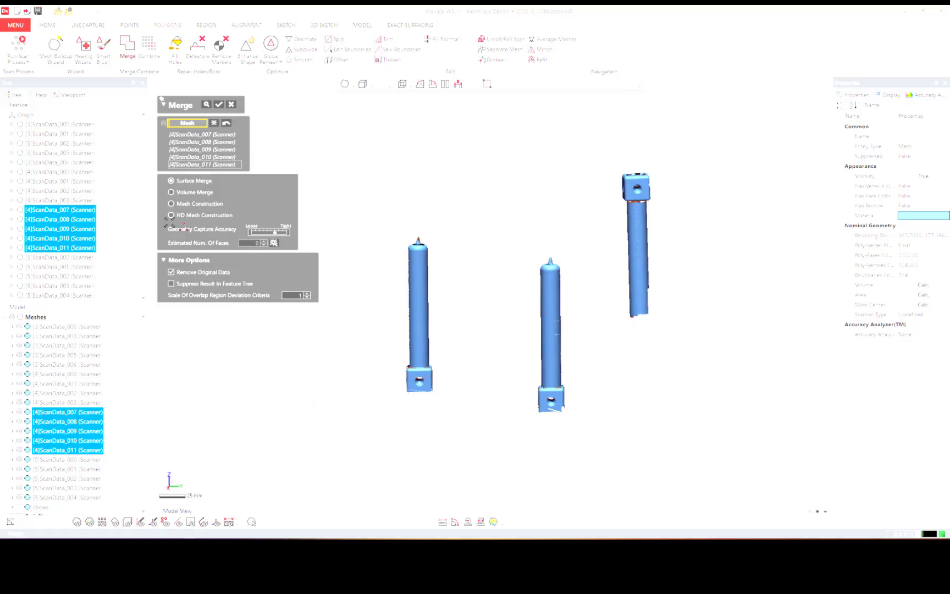
pyautogui.click(163, 260)
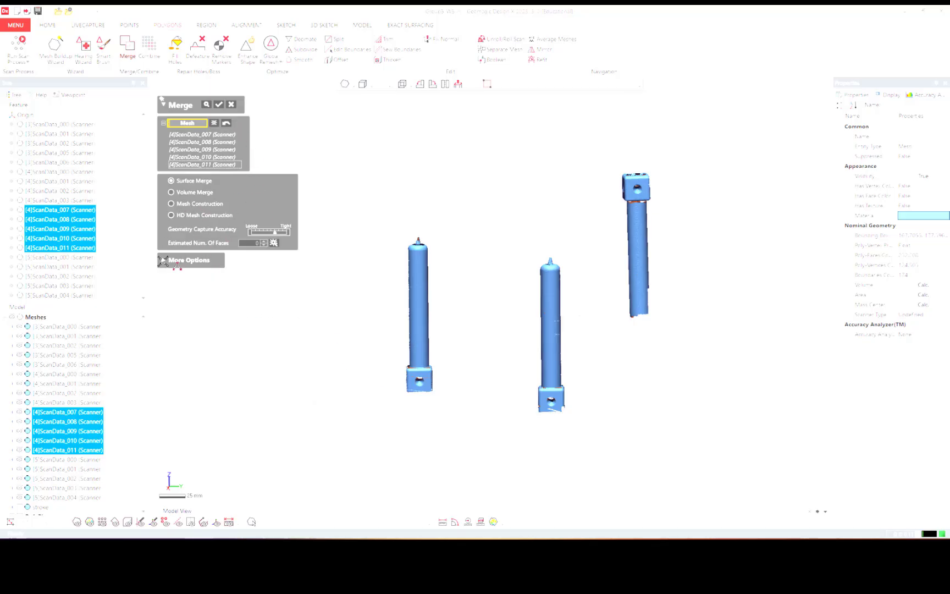
pyautogui.click(163, 260)
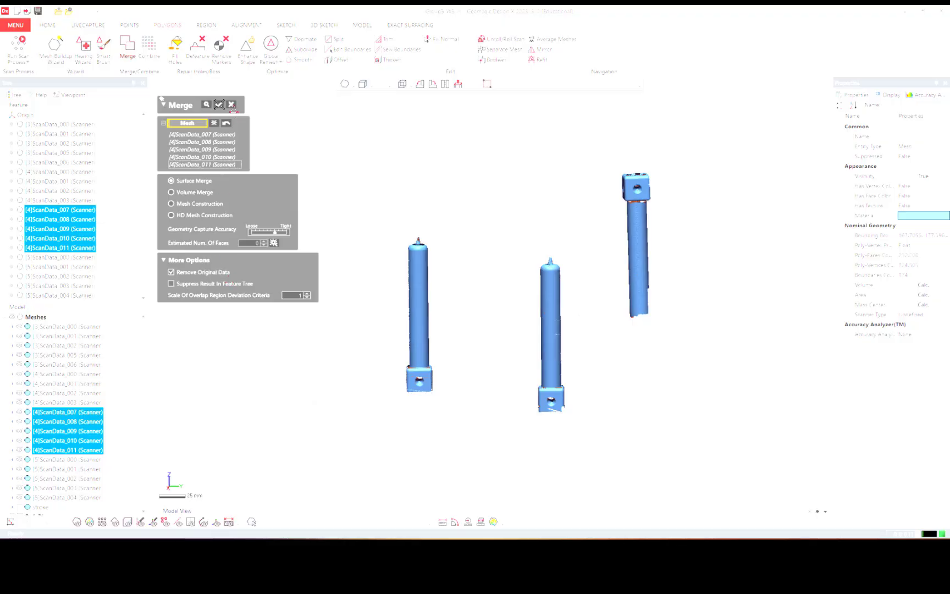
pyautogui.click(218, 104)
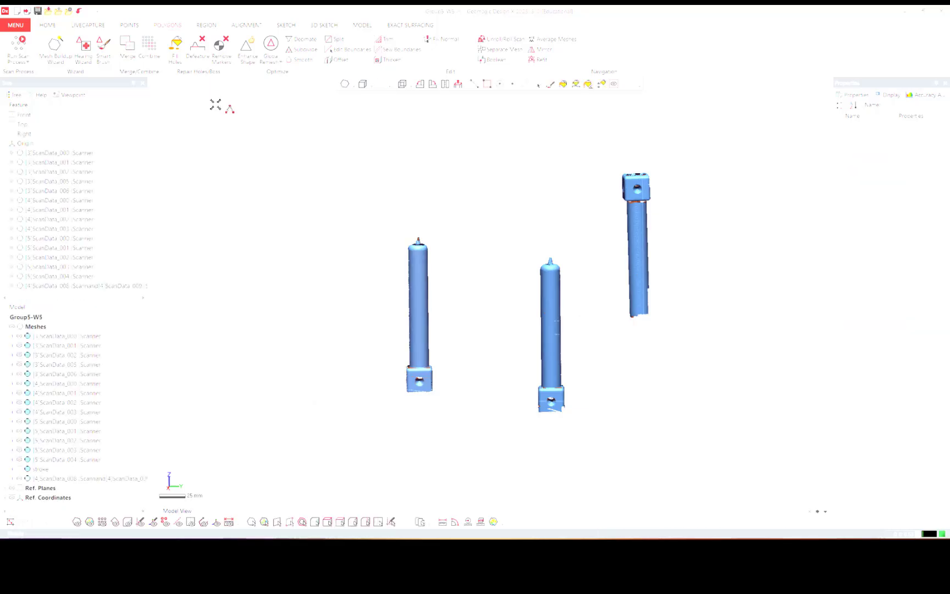
# Step: Delete the mesh named "stroke" from the model
pyautogui.click(68, 478)
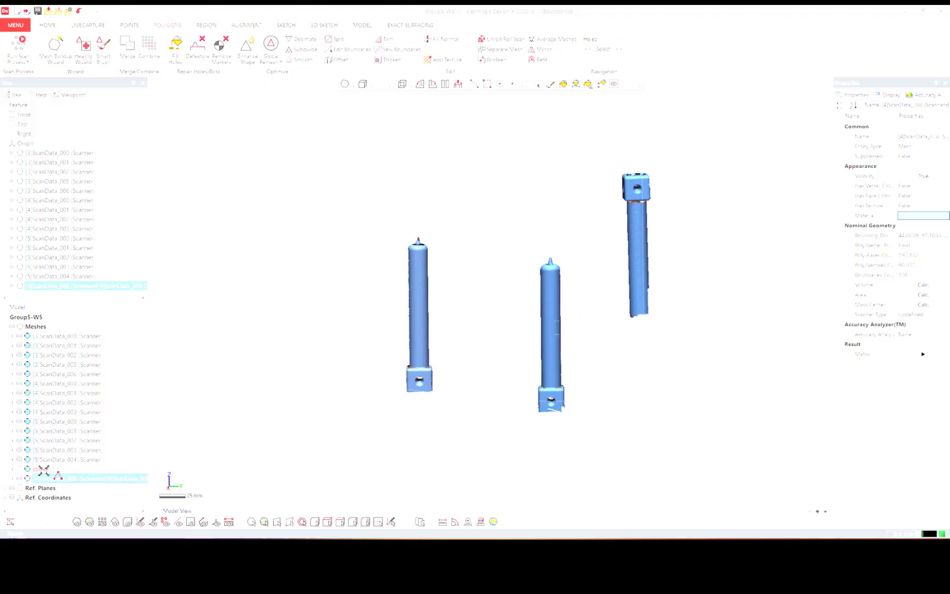
pyautogui.click(41, 469)
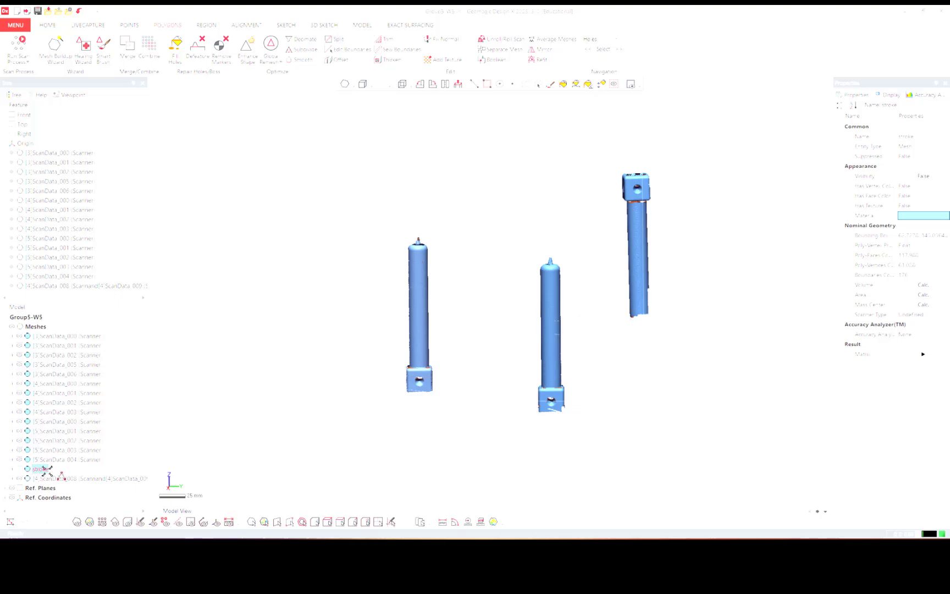
pyautogui.rightClick(41, 470)
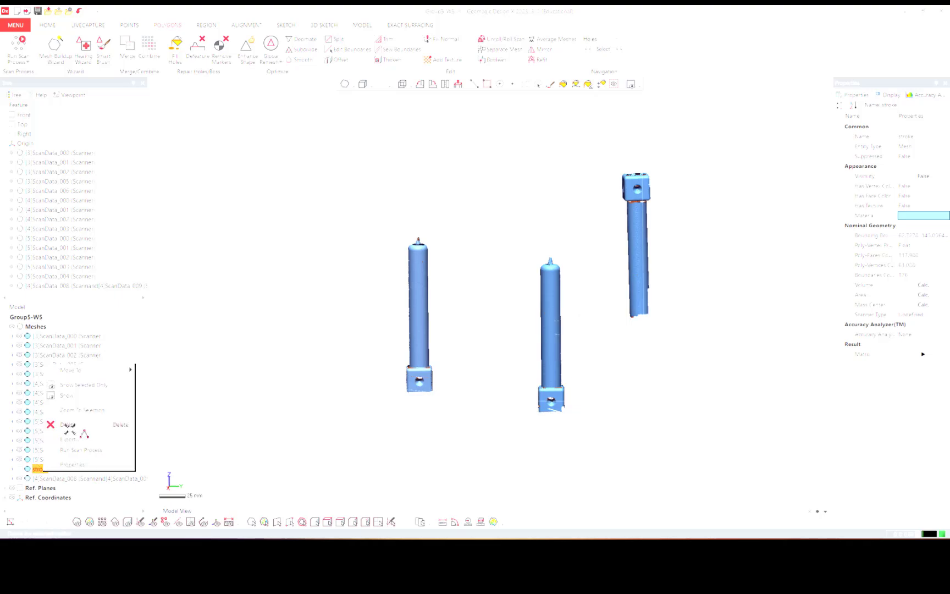
pyautogui.click(81, 429)
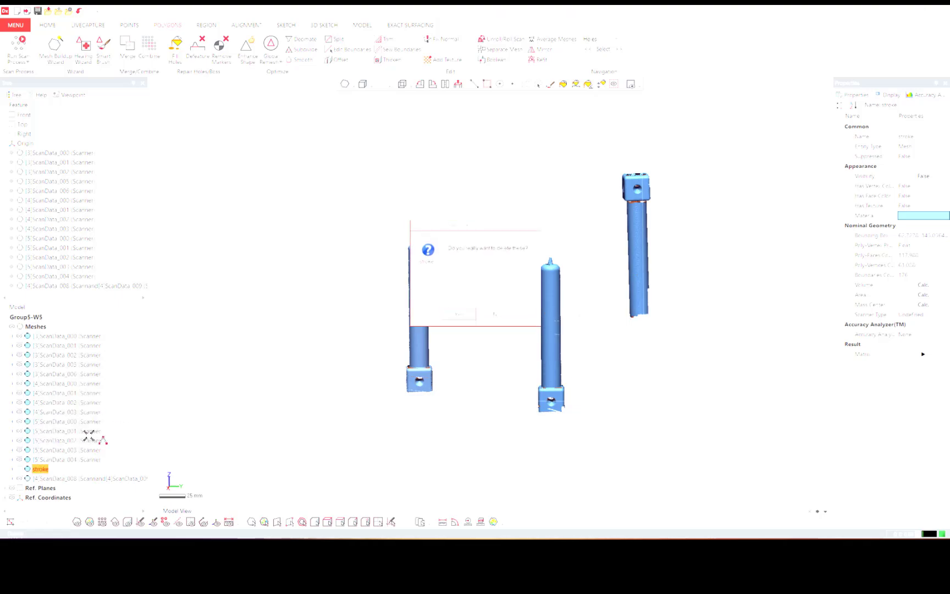
pyautogui.click(452, 315)
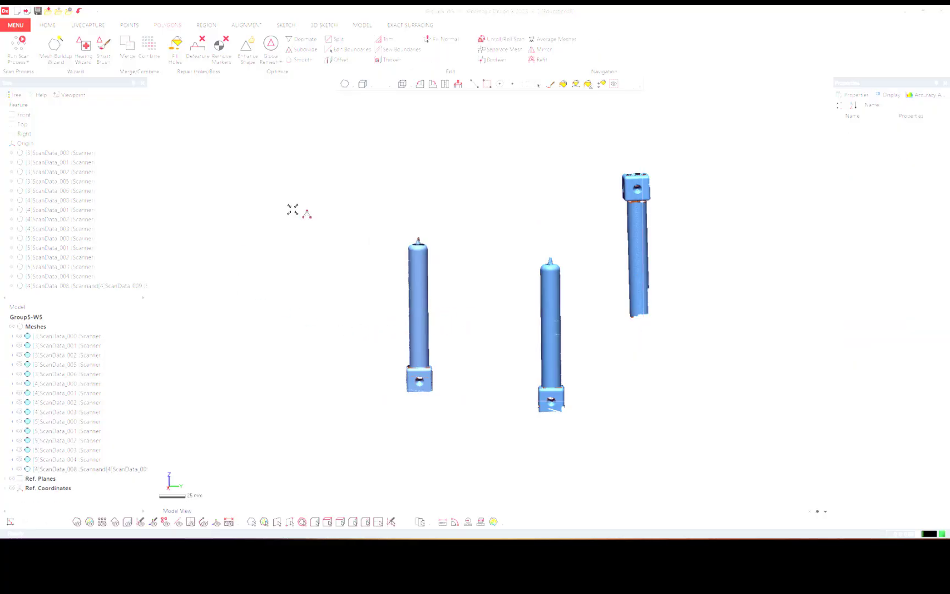
# Step: Combine the middle column's [5]ScanData_000 to [5]ScanData_004 scans with Surface Merge, removing the original data
pyautogui.click(137, 52)
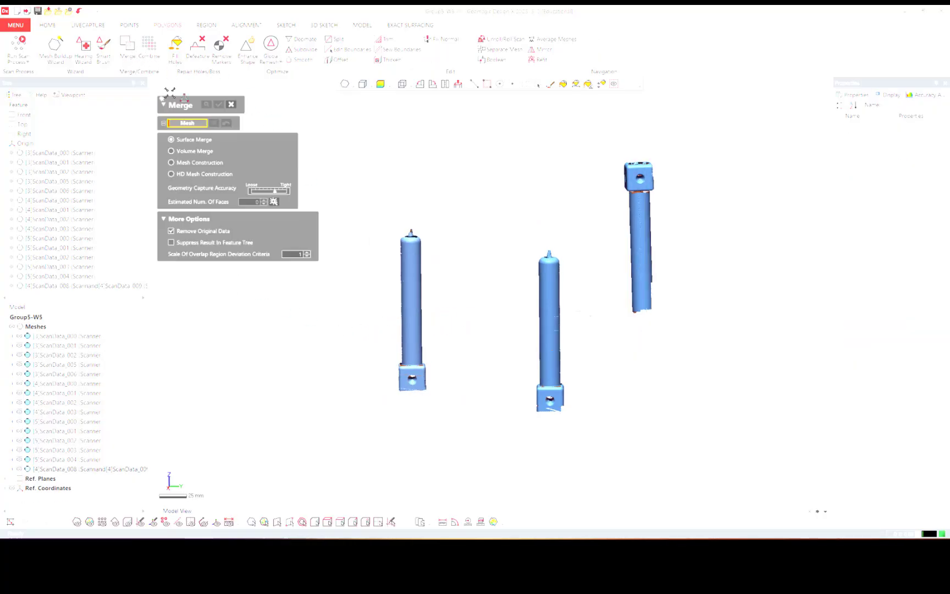
pyautogui.moveTo(515, 214); pyautogui.dragTo(577, 426)
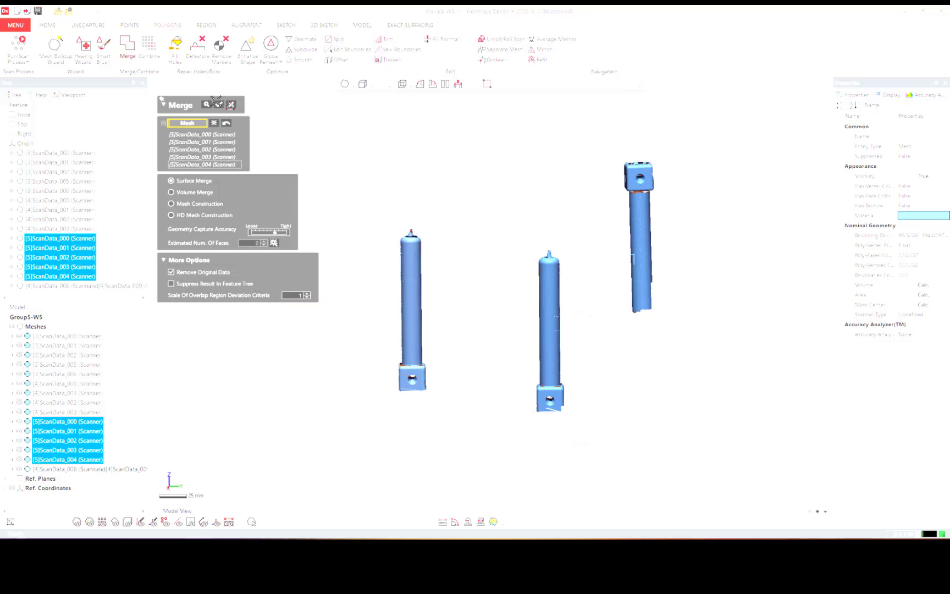
pyautogui.click(218, 103)
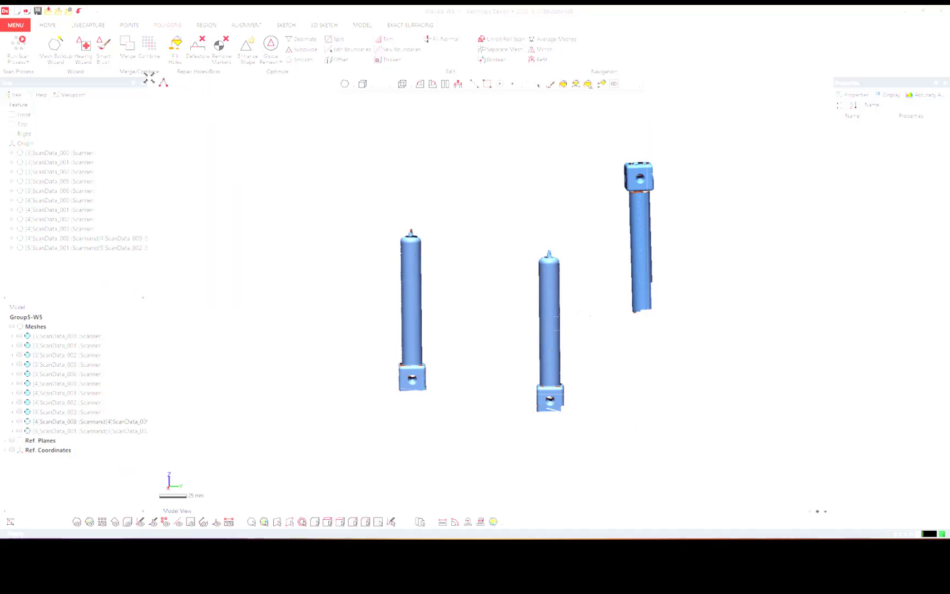
# Step: Combine the third column's [3]ScanData scans and [4]ScanData_000 to [4]ScanData_003 with Surface Merge, removing the original data
pyautogui.click(127, 46)
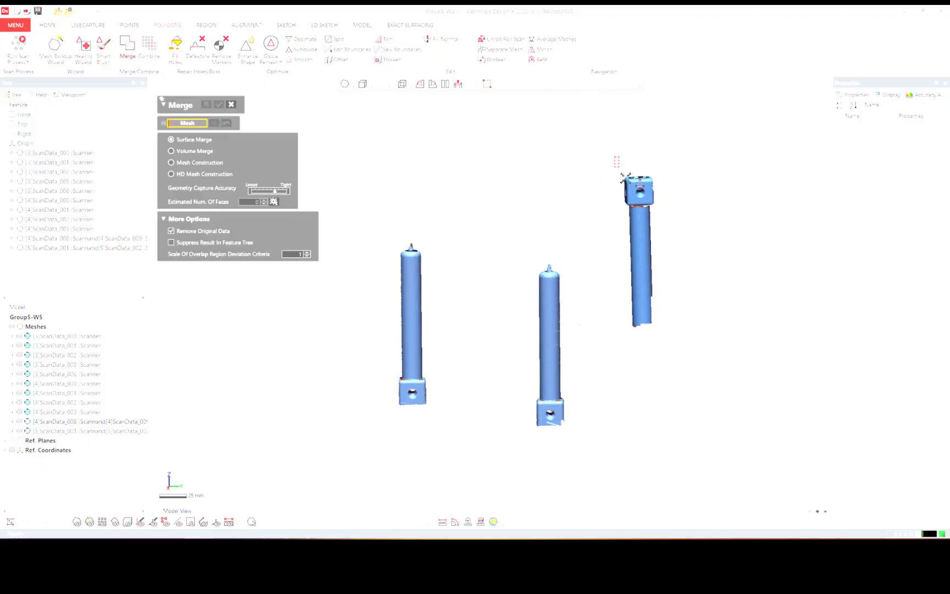
pyautogui.moveTo(625, 178); pyautogui.dragTo(707, 336)
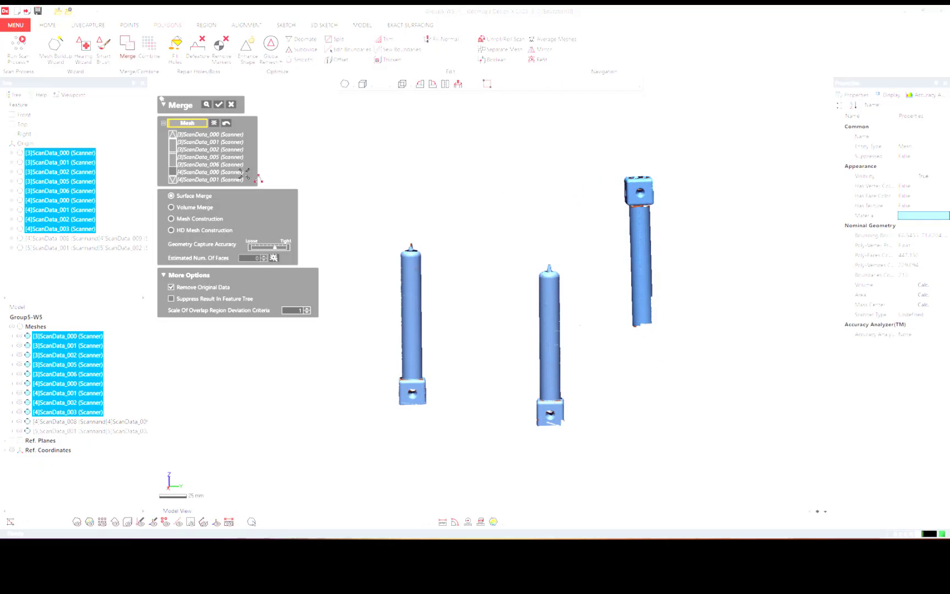
pyautogui.click(218, 104)
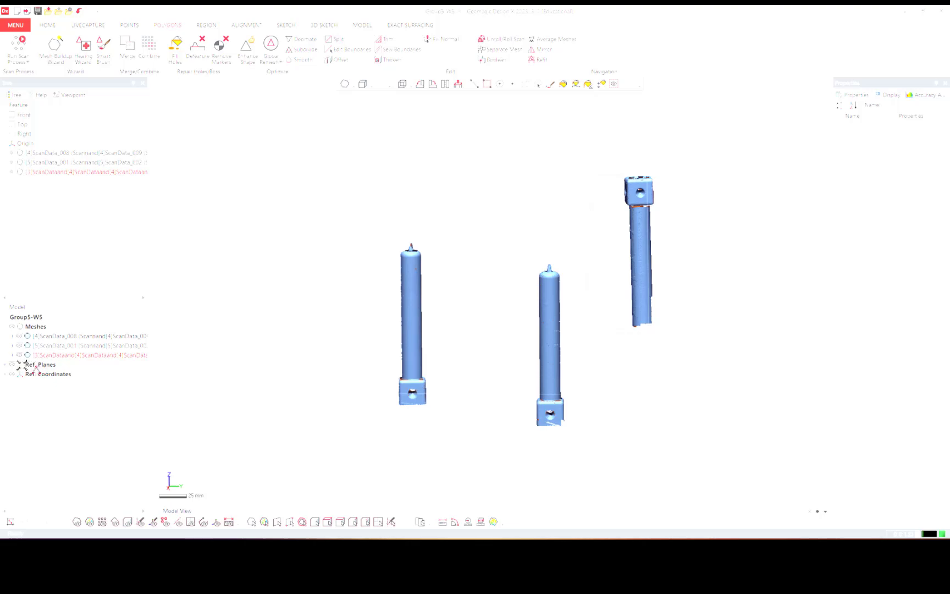
# Step: Hide the other two merged meshes so only the [4]ScanData_008 merged column is shown
pyautogui.click(19, 336)
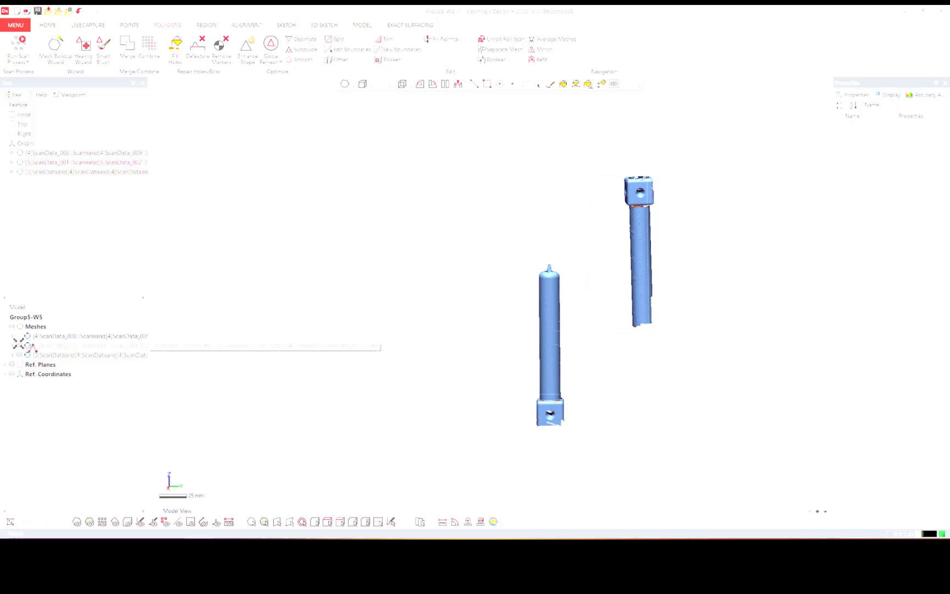
pyautogui.click(19, 345)
pyautogui.click(19, 354)
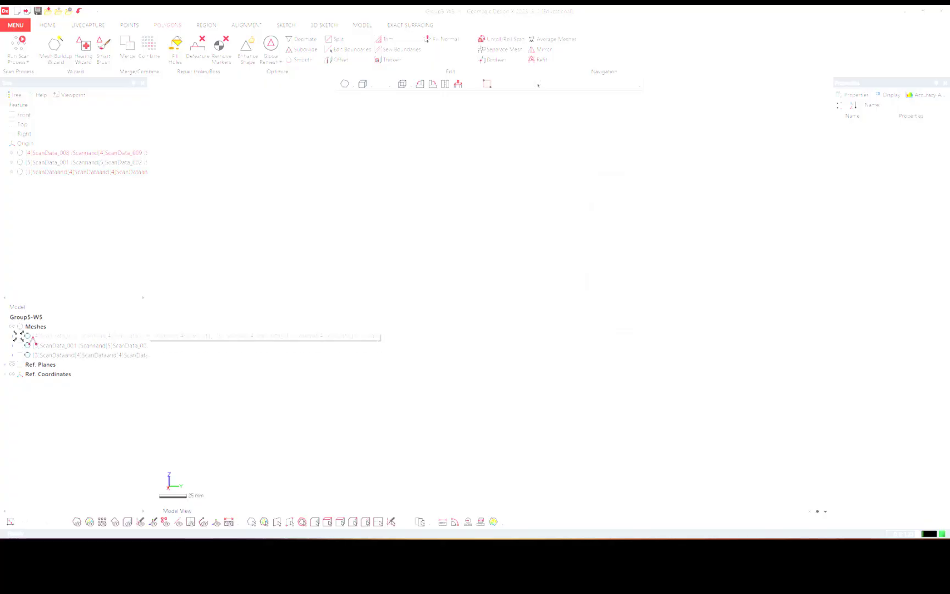
pyautogui.click(18, 336)
pyautogui.moveTo(600, 329); pyautogui.dragTo(420, 253, button='right')
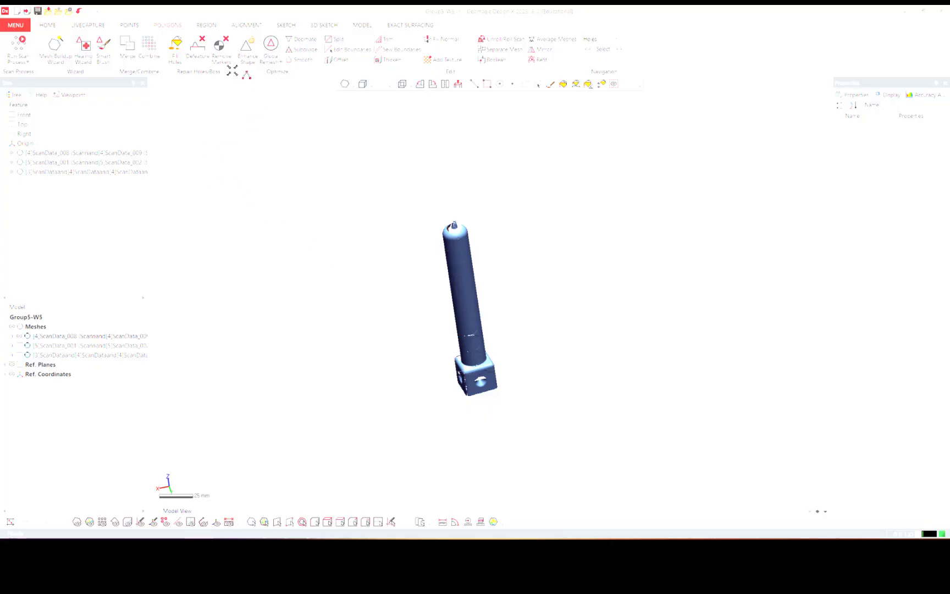
# Step: Auto-segment the [4]ScanData_008 merged column mesh into regions with sensitivity 65
pyautogui.click(208, 25)
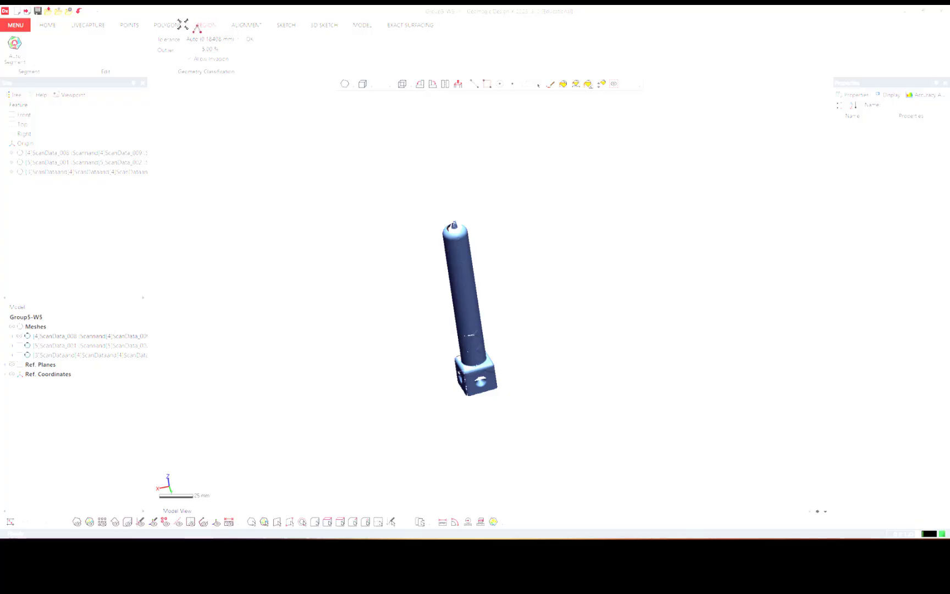
pyautogui.click(15, 45)
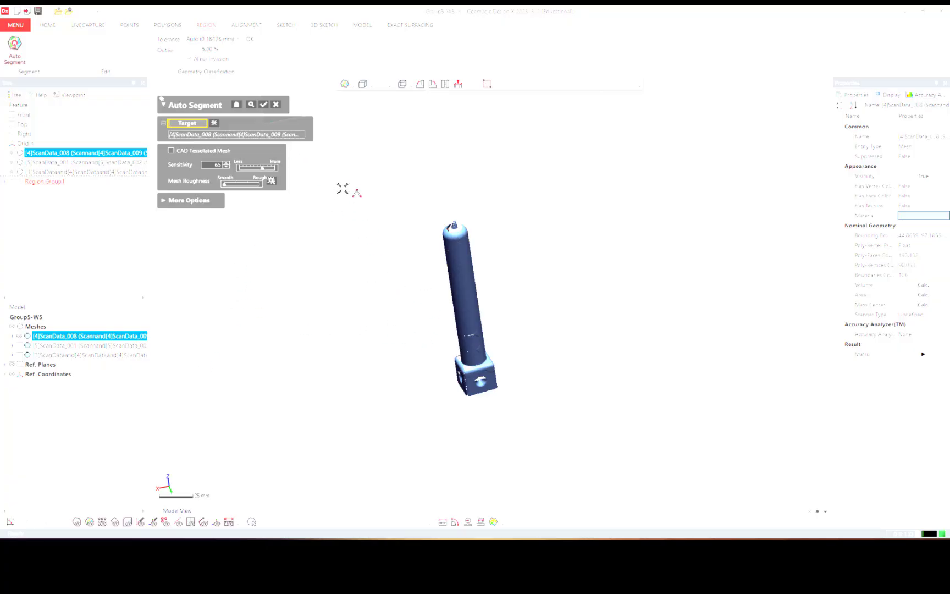
pyautogui.click(263, 105)
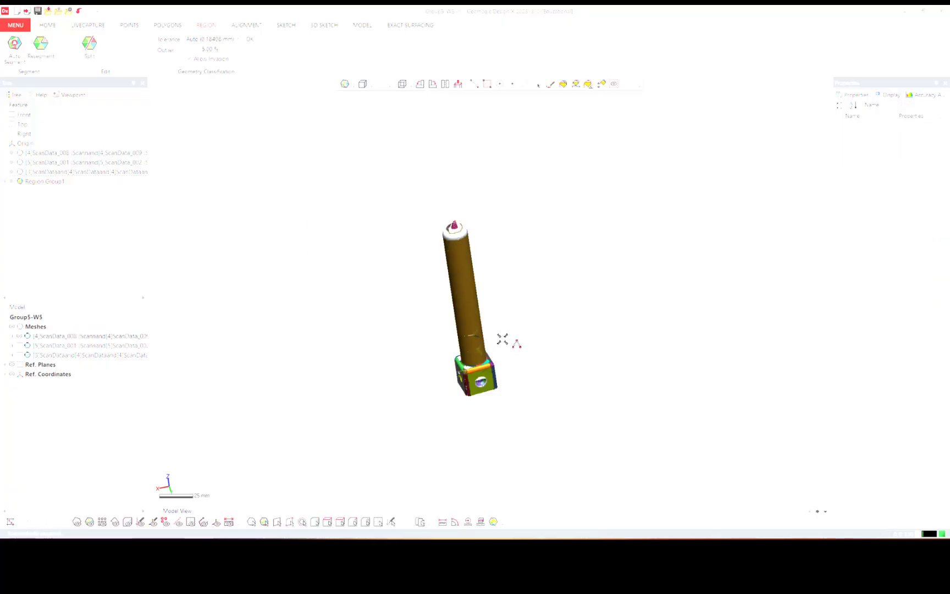
# Step: Add a reference vector along the column's brown cylindrical shaft region using the Find Cylinder Axis method
pyautogui.scroll(6, 505, 346)
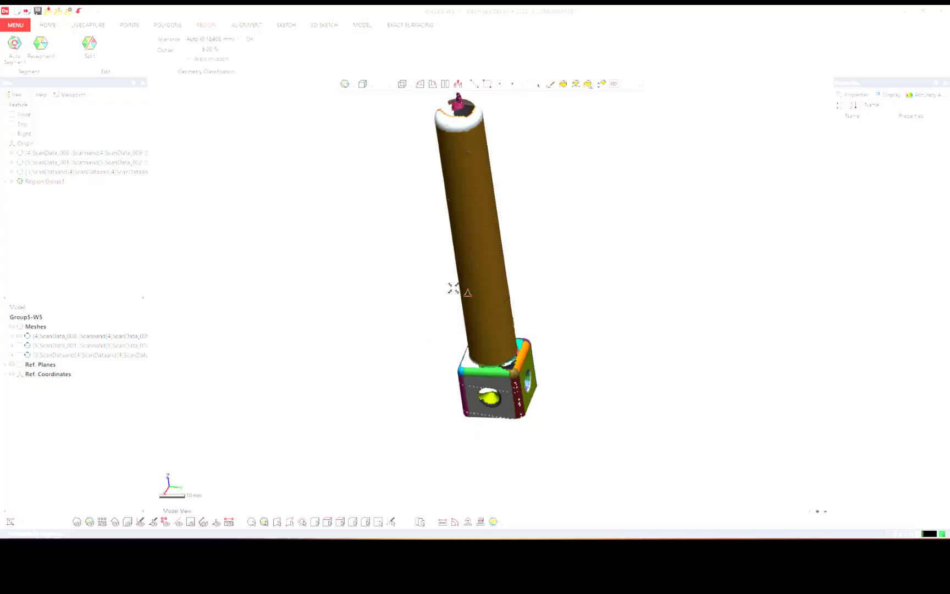
pyautogui.click(468, 382)
pyautogui.click(49, 26)
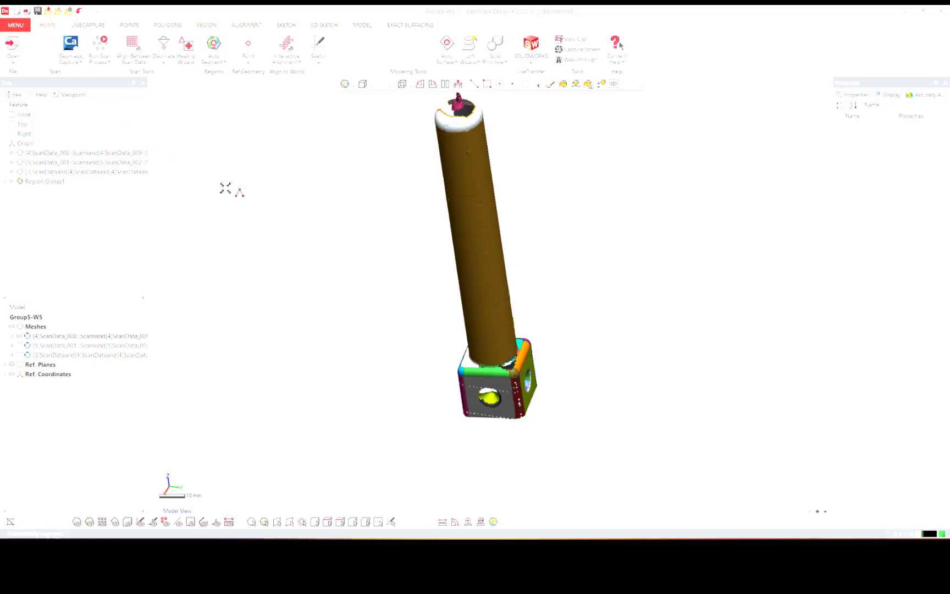
pyautogui.click(250, 60)
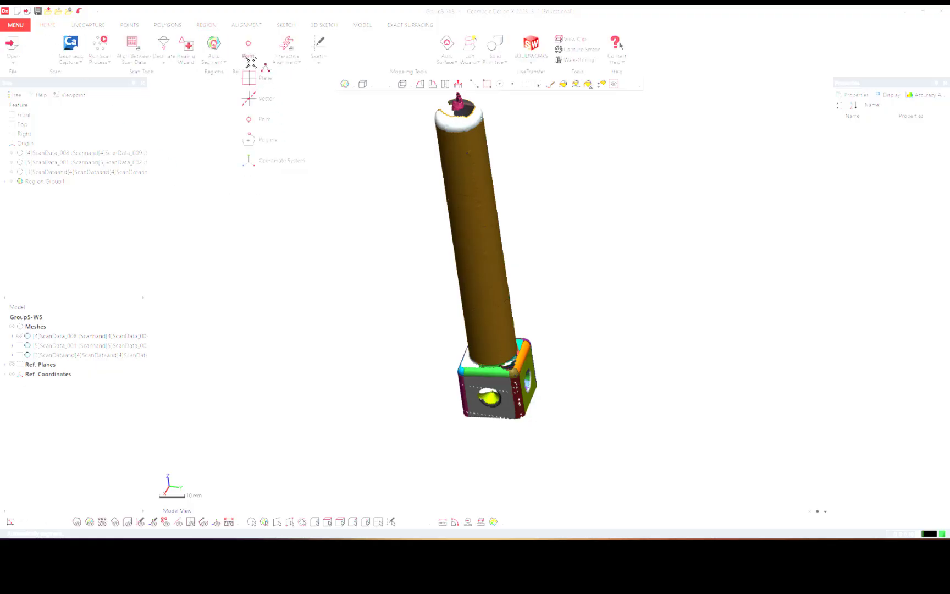
pyautogui.click(253, 98)
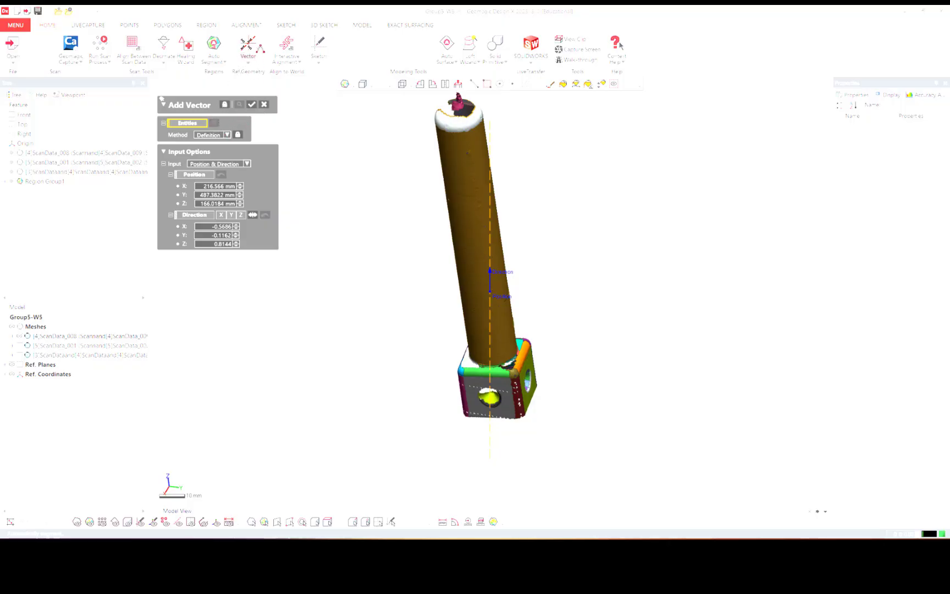
pyautogui.click(227, 135)
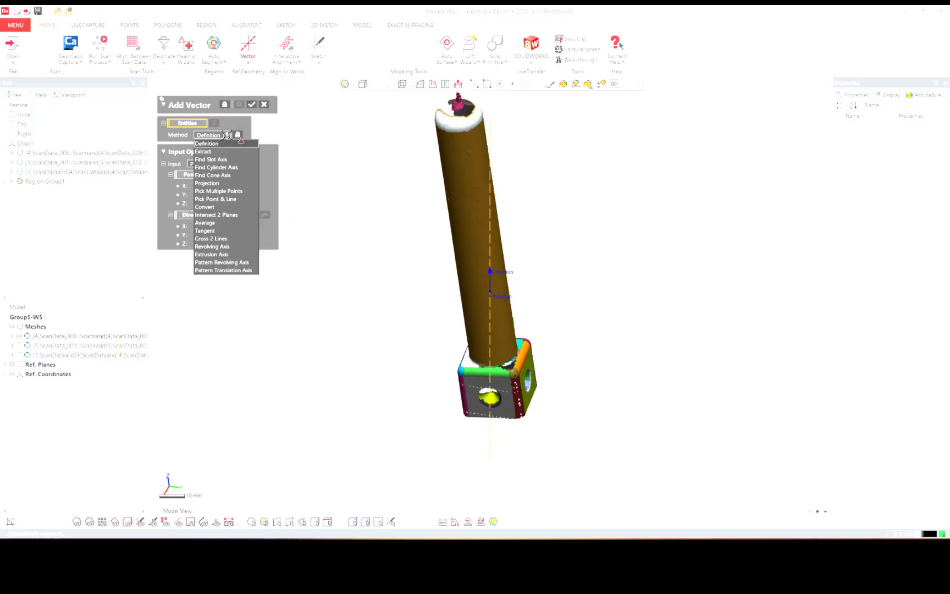
pyautogui.click(226, 167)
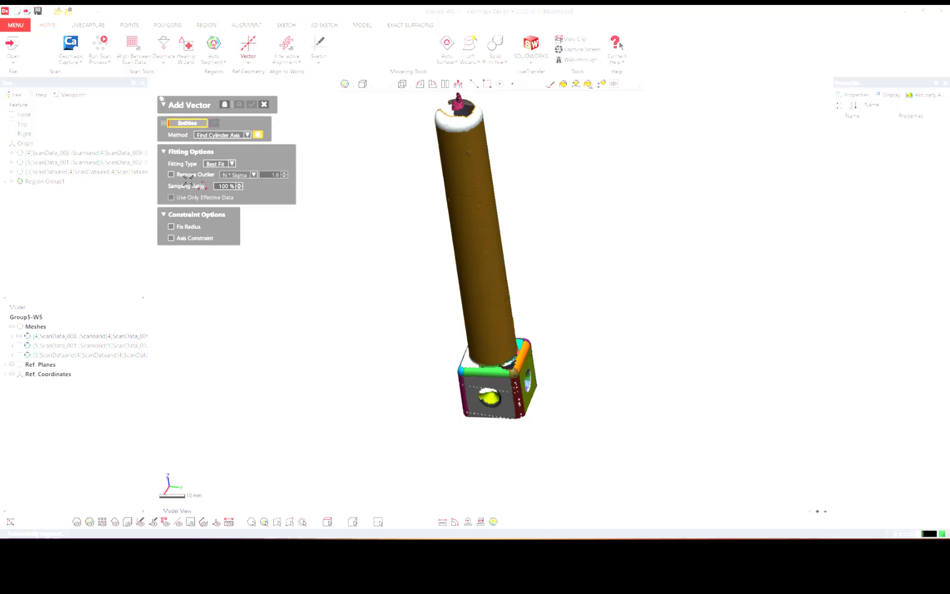
pyautogui.click(464, 215)
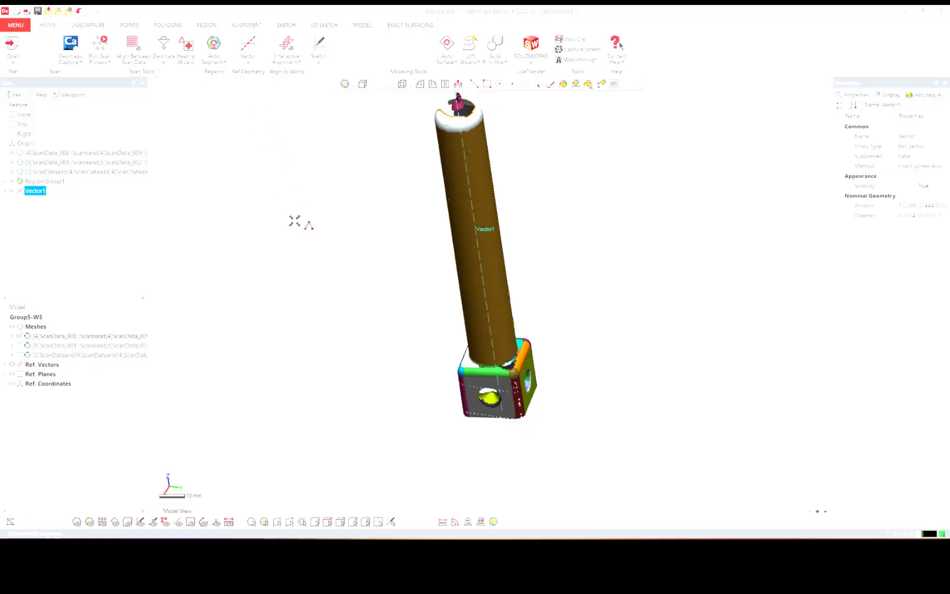
# Step: Examine the shaft's axis vector at the column's open tip and cube base, with region colours hidden and shown
pyautogui.hotkey('ctrl', '2')
pyautogui.scroll(5, 404, 313)
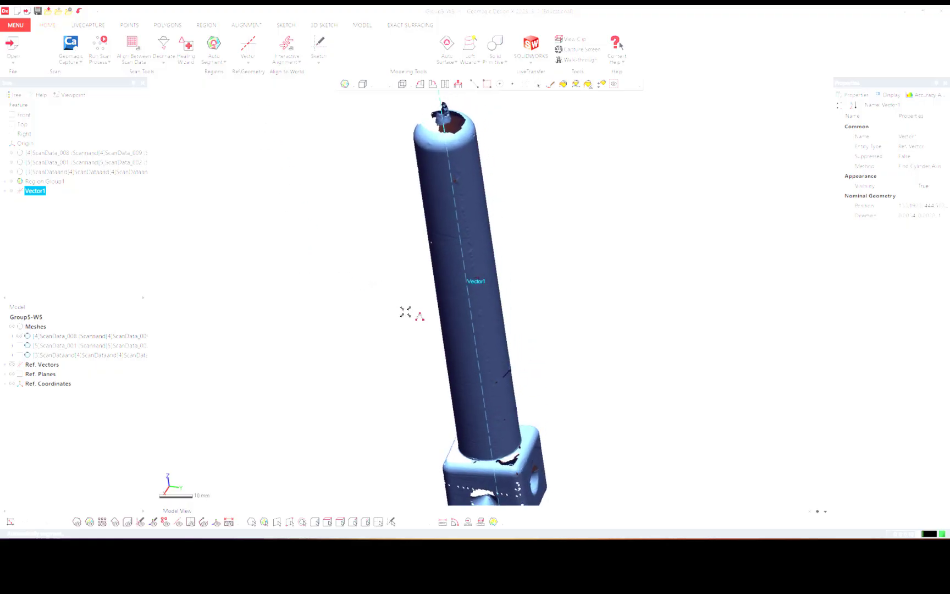
pyautogui.scroll(5, 402, 313)
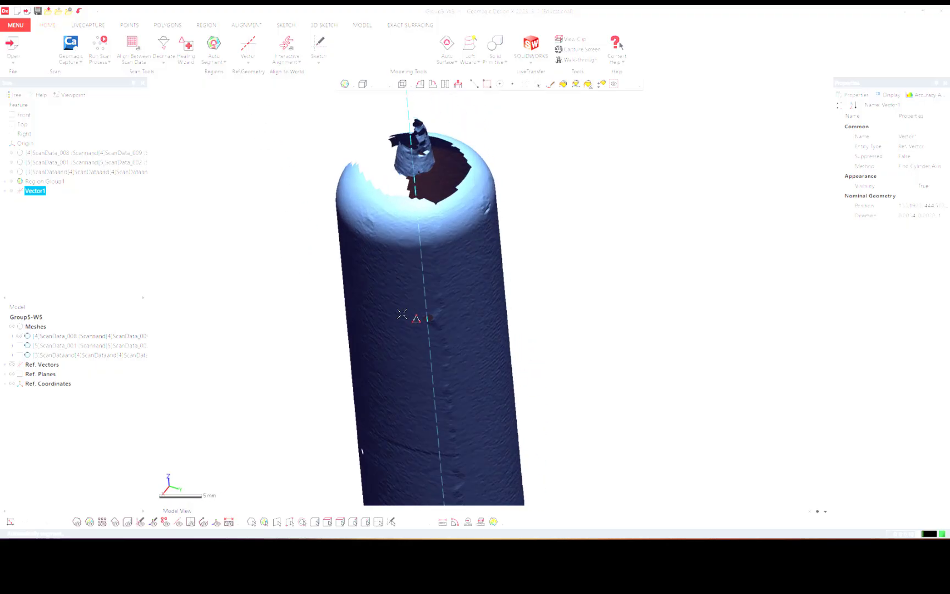
pyautogui.scroll(2, 401, 313)
pyautogui.hotkey('ctrl', '2')
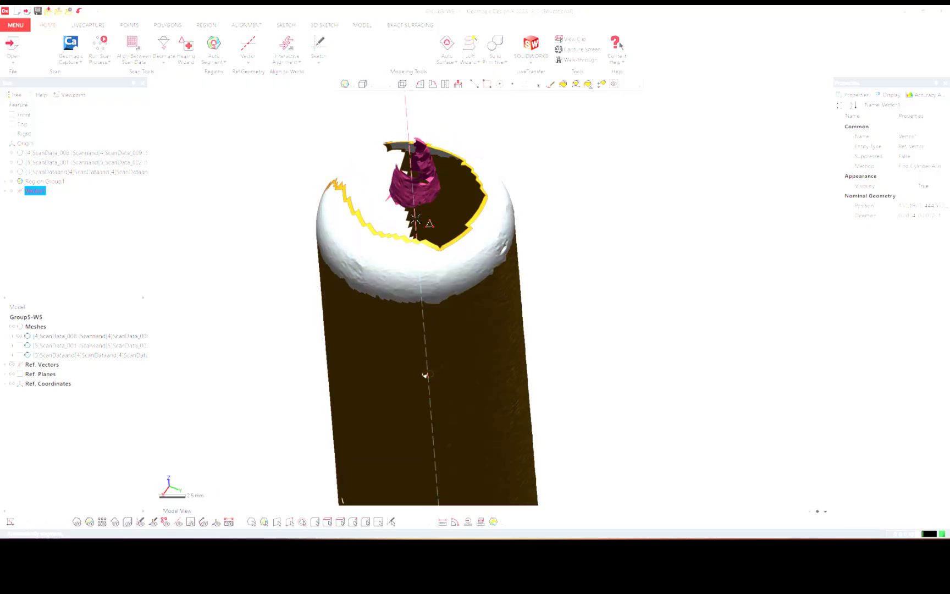
pyautogui.moveTo(378, 215); pyautogui.dragTo(372, 222, button='right')
pyautogui.scroll(-1, 377, 217)
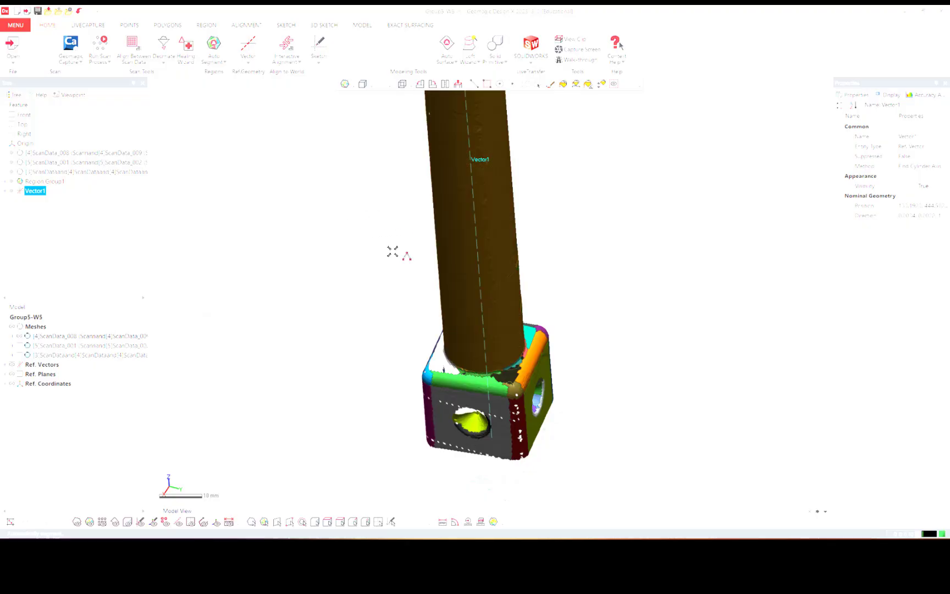
pyautogui.hotkey('ctrl', '2')
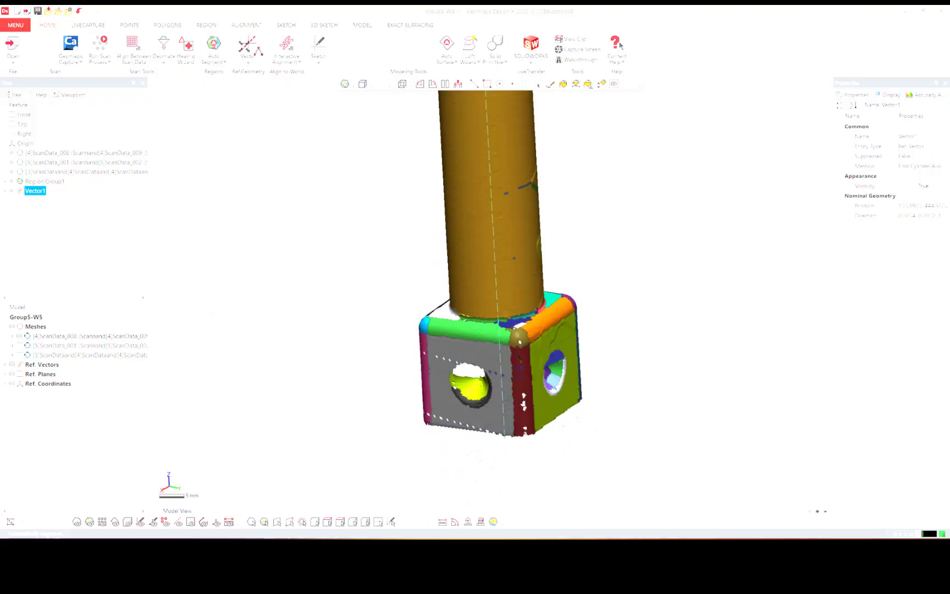
# Step: Add a reference vector from the yellow cone region inside the grey cube face's hole using Find Cone Axis
pyautogui.click(248, 46)
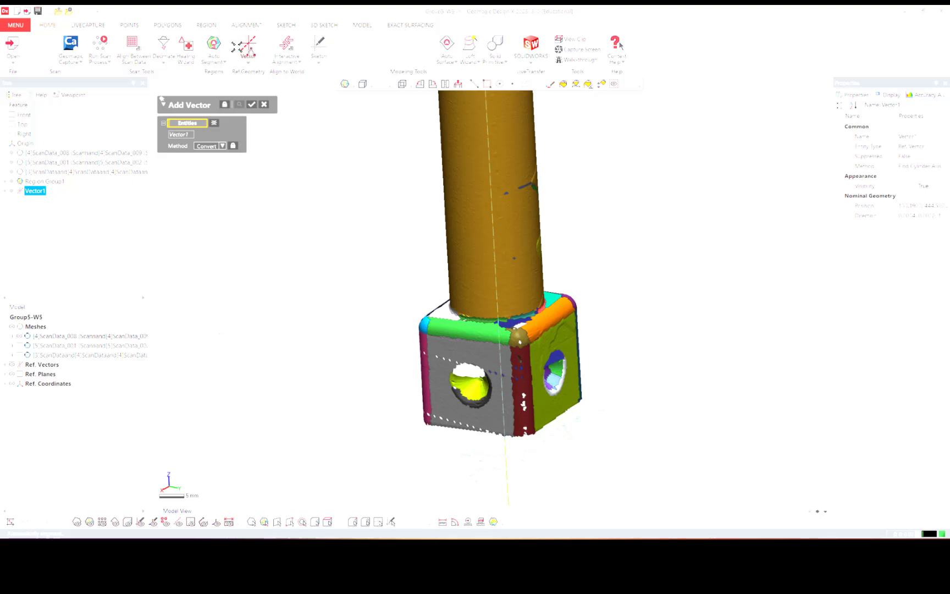
pyautogui.click(223, 146)
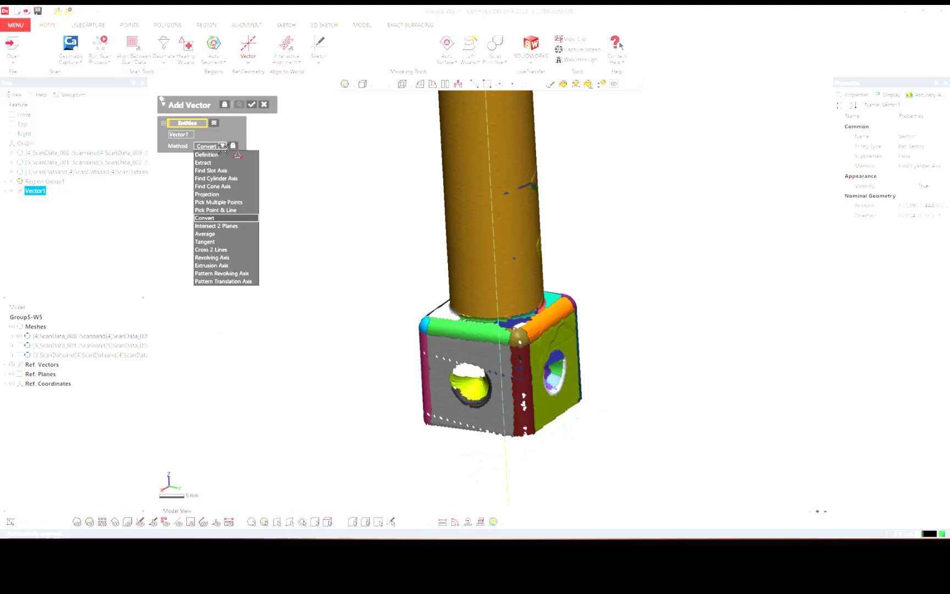
pyautogui.click(226, 187)
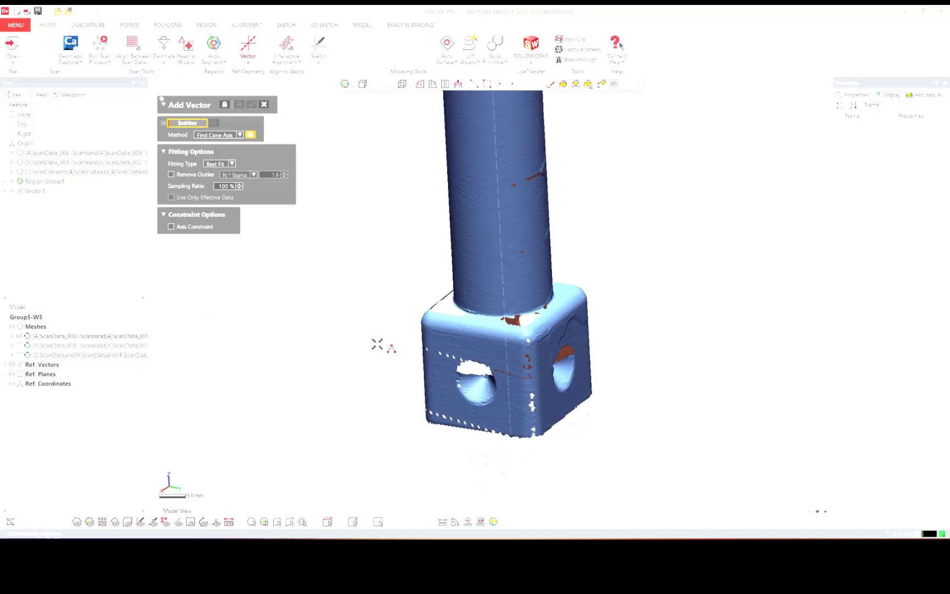
pyautogui.scroll(5, 381, 351)
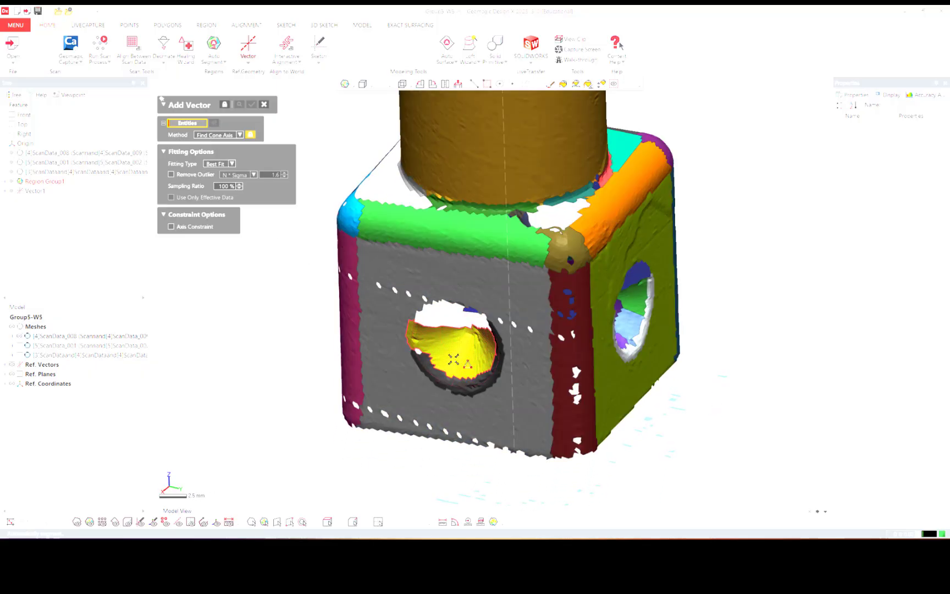
pyautogui.click(454, 358)
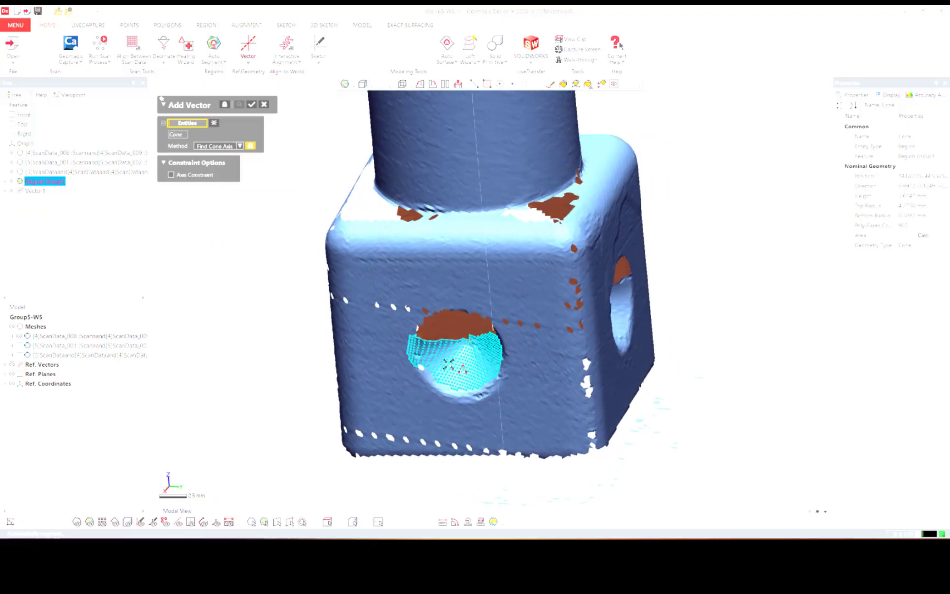
pyautogui.moveTo(449, 364); pyautogui.dragTo(461, 353, button='right')
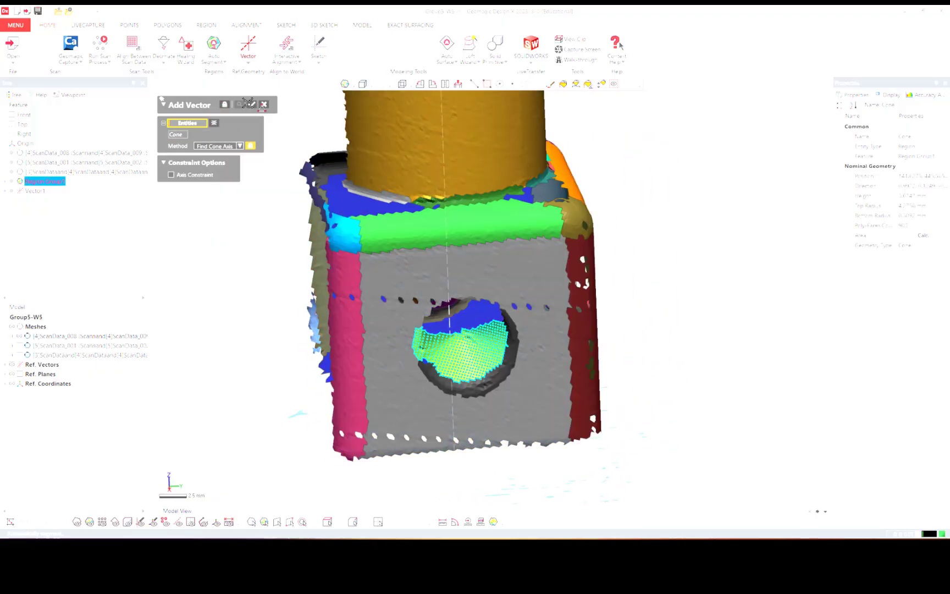
pyautogui.click(249, 104)
pyautogui.moveTo(389, 242); pyautogui.dragTo(416, 320, button='right')
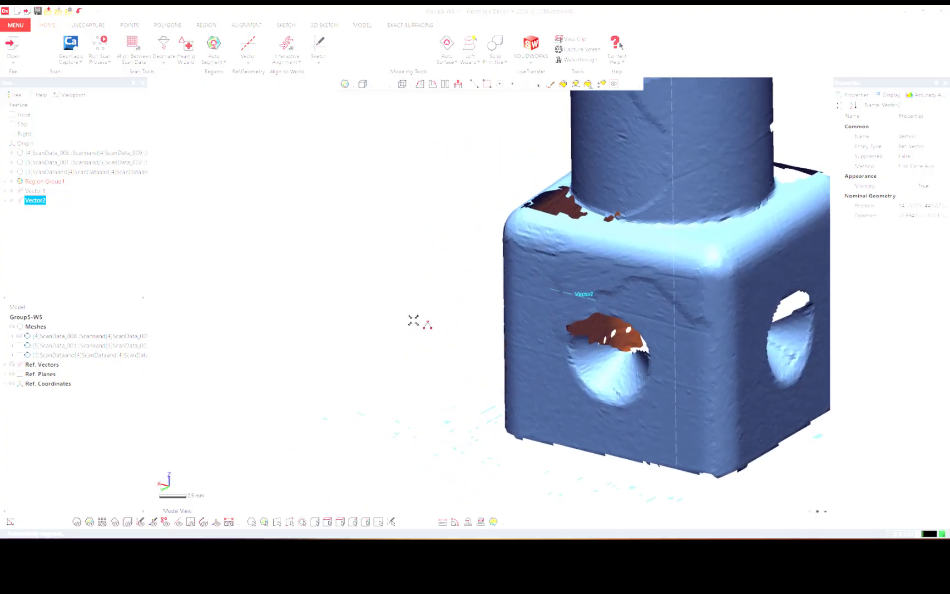
pyautogui.click(248, 42)
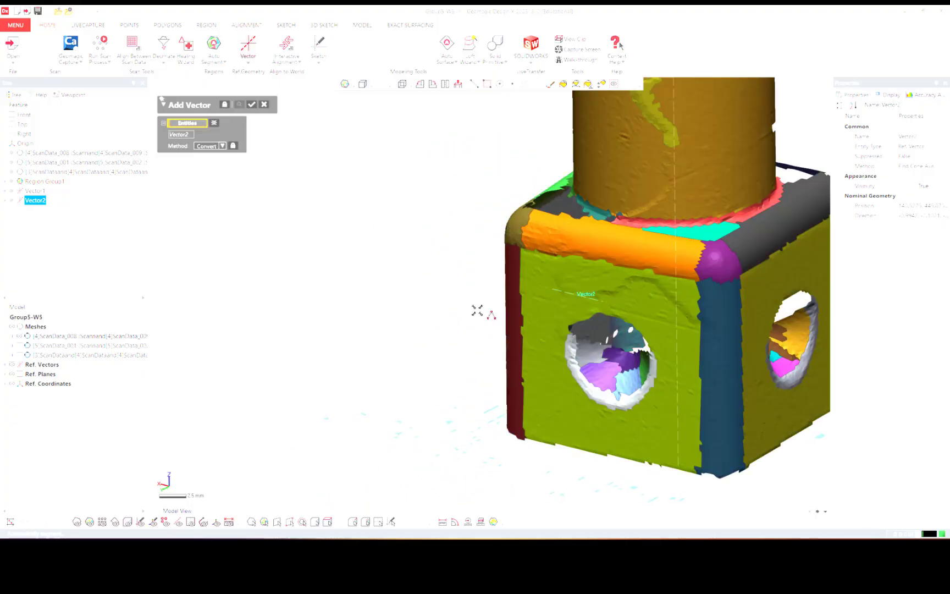
pyautogui.click(594, 369)
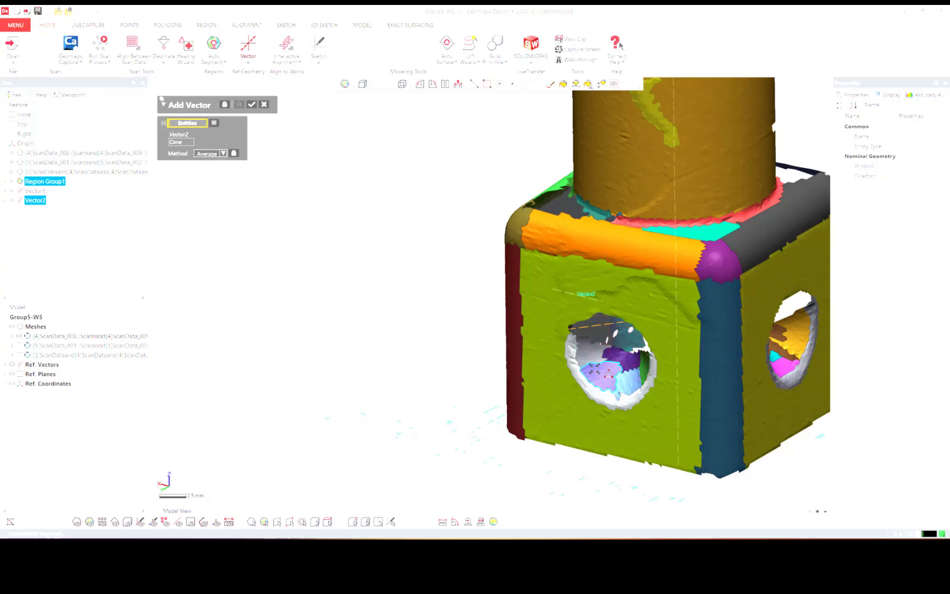
pyautogui.click(627, 364)
pyautogui.moveTo(626, 364); pyautogui.dragTo(378, 318, button='right')
pyautogui.click(585, 328)
pyautogui.click(655, 326)
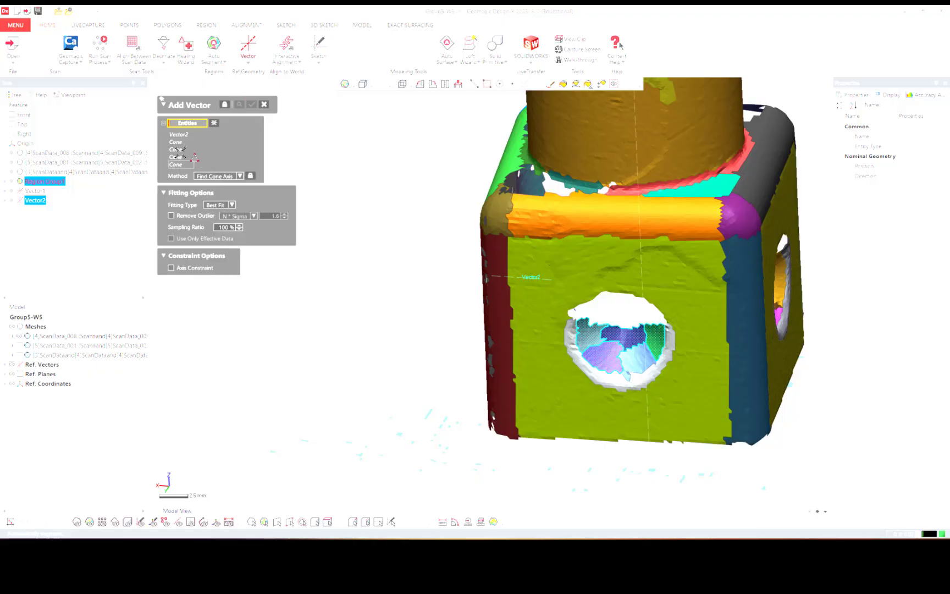
pyautogui.click(180, 134)
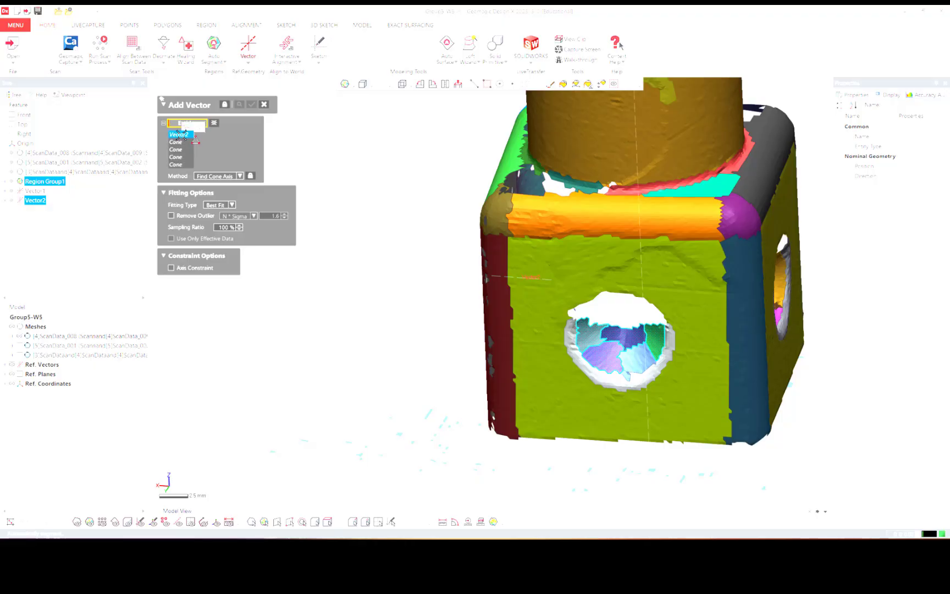
pyautogui.click(182, 135)
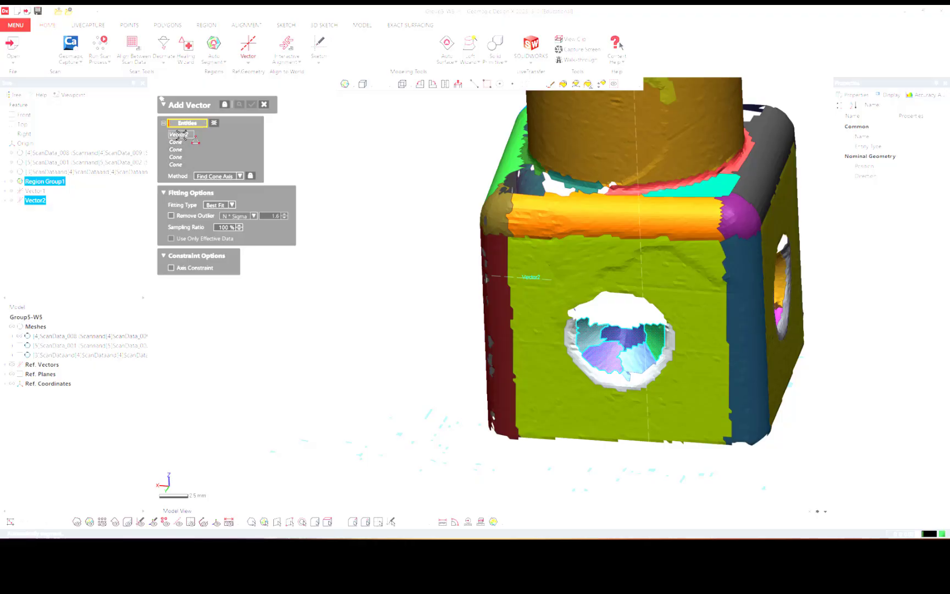
pyautogui.click(263, 104)
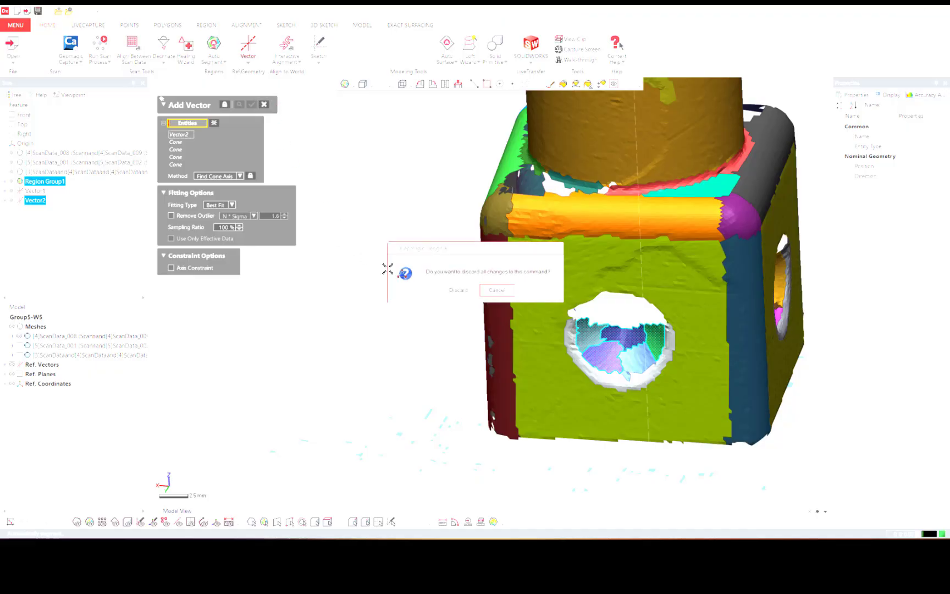
pyautogui.click(457, 289)
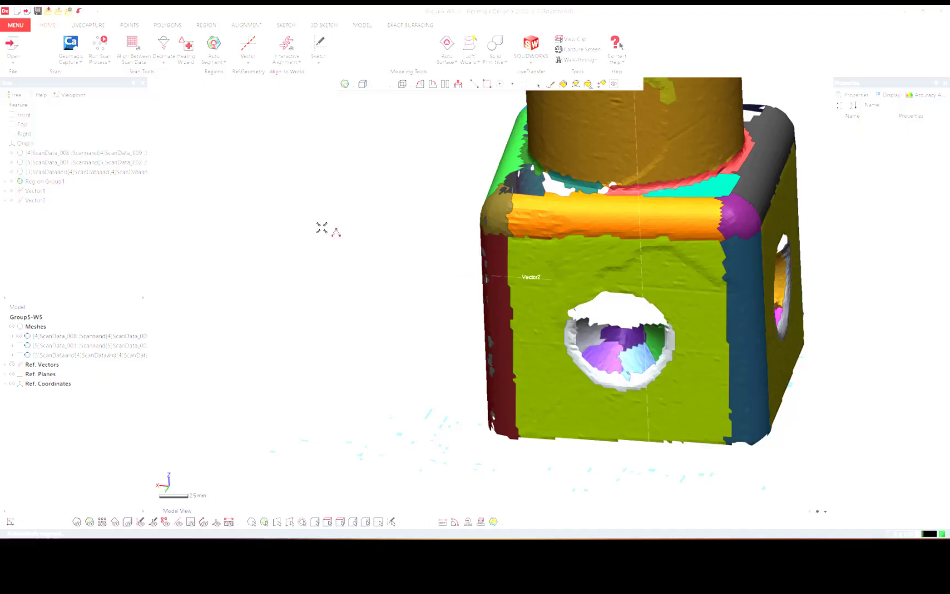
# Step: Add a Find Cone Axis vector fitted to the four cone regions inside the olive-green cube face's hole, with Best Fit
pyautogui.click(248, 48)
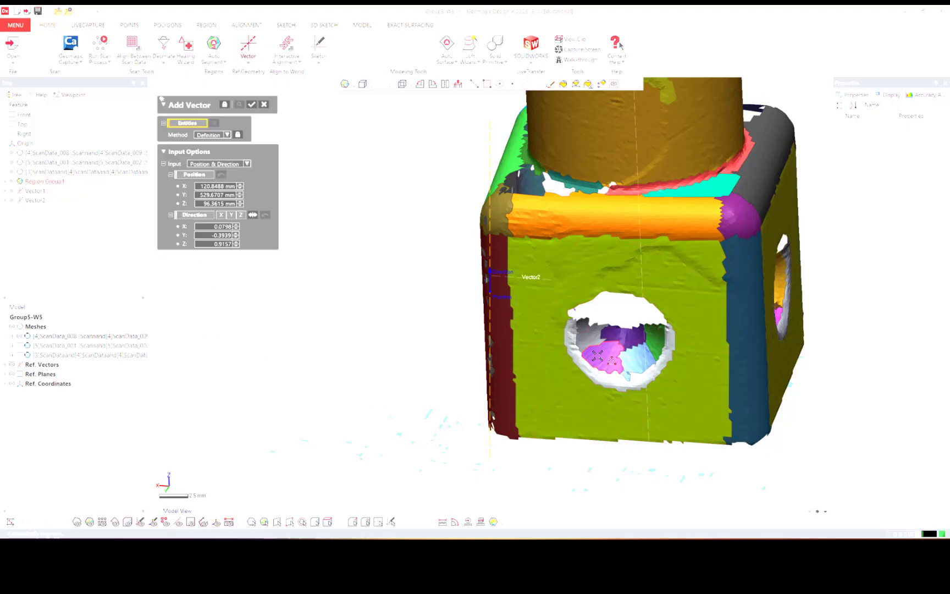
pyautogui.click(598, 356)
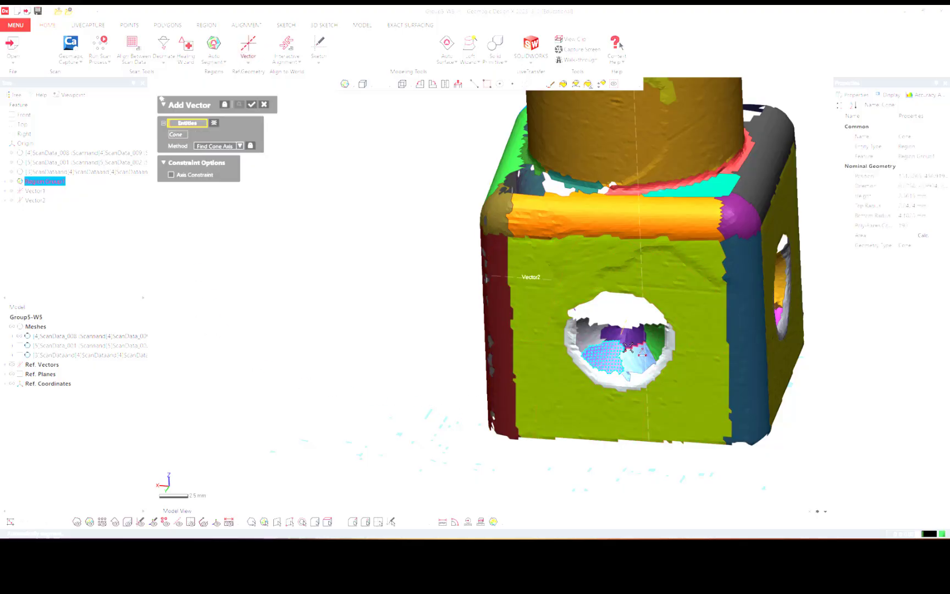
pyautogui.click(649, 344)
pyautogui.click(649, 344)
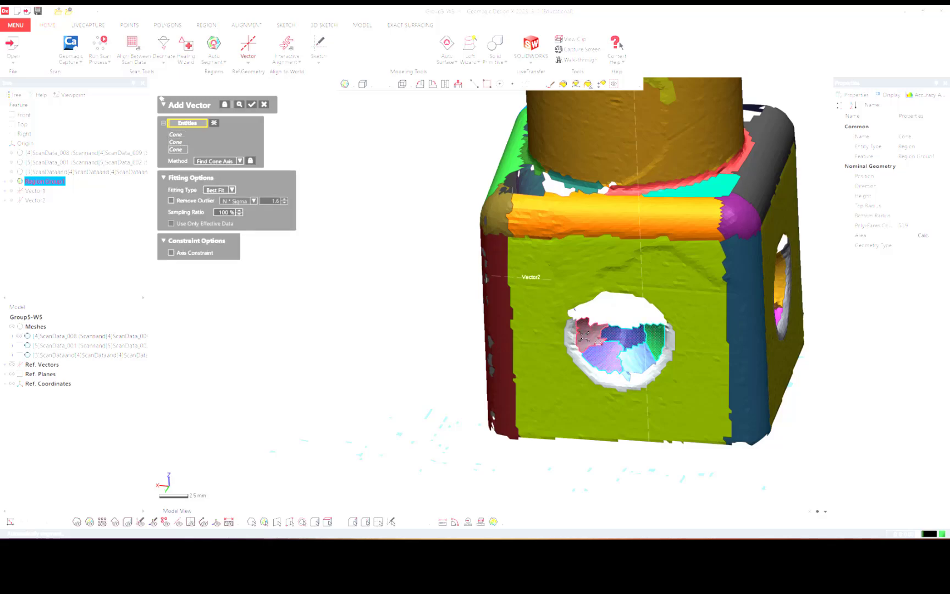
pyautogui.click(585, 343)
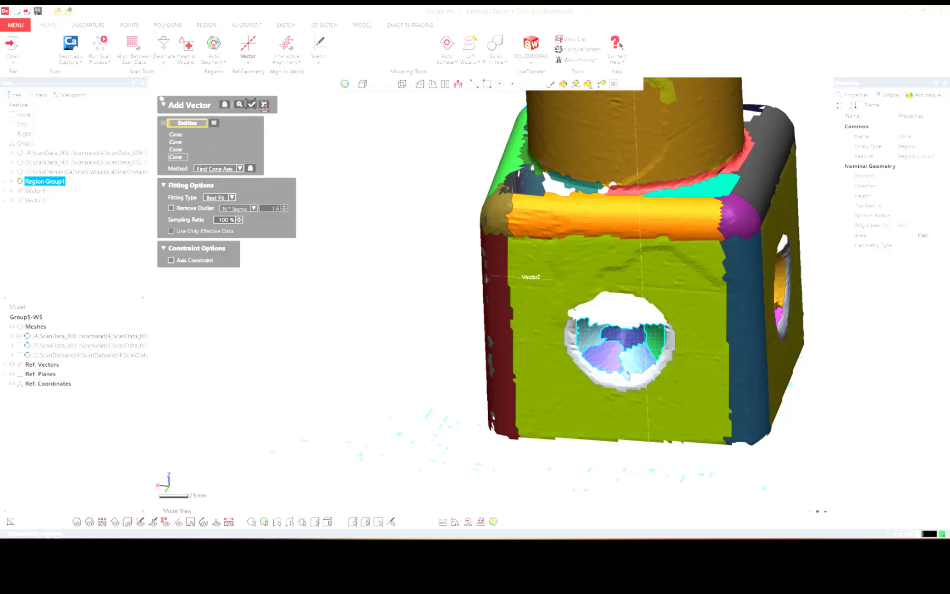
pyautogui.click(252, 104)
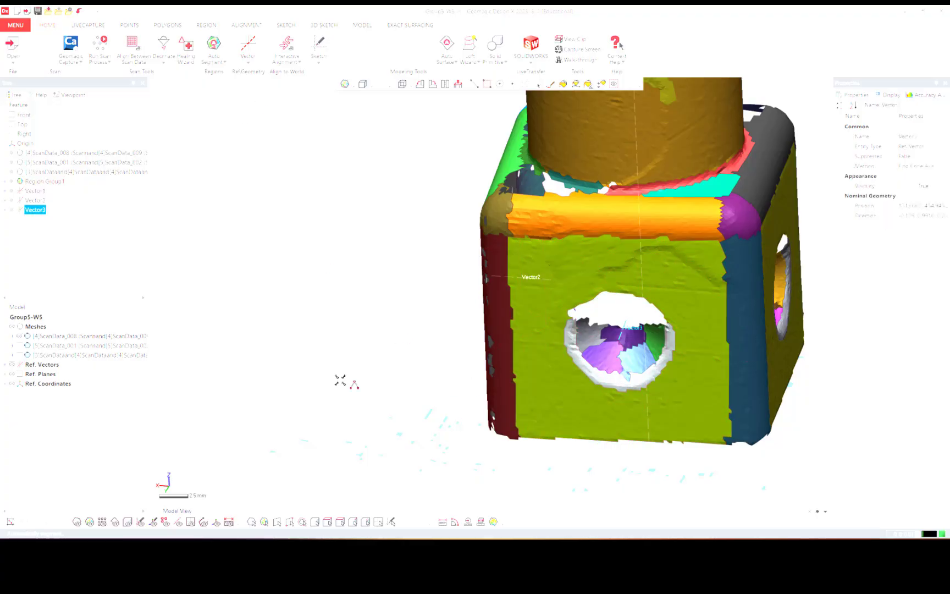
# Step: Add a reference point with Intersect 2 Lines from the shaft's axis vector and the olive-green face hole's cone axis vector
pyautogui.hotkey('ctrl', '2')
pyautogui.moveTo(300, 382); pyautogui.dragTo(310, 375, button='right')
pyautogui.hotkey('ctrl', '2')
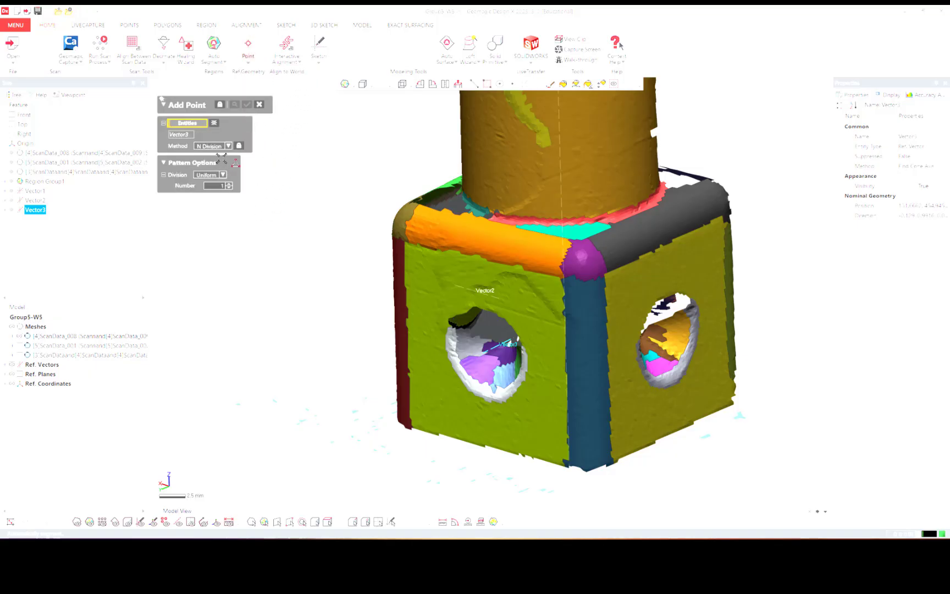
pyautogui.click(228, 146)
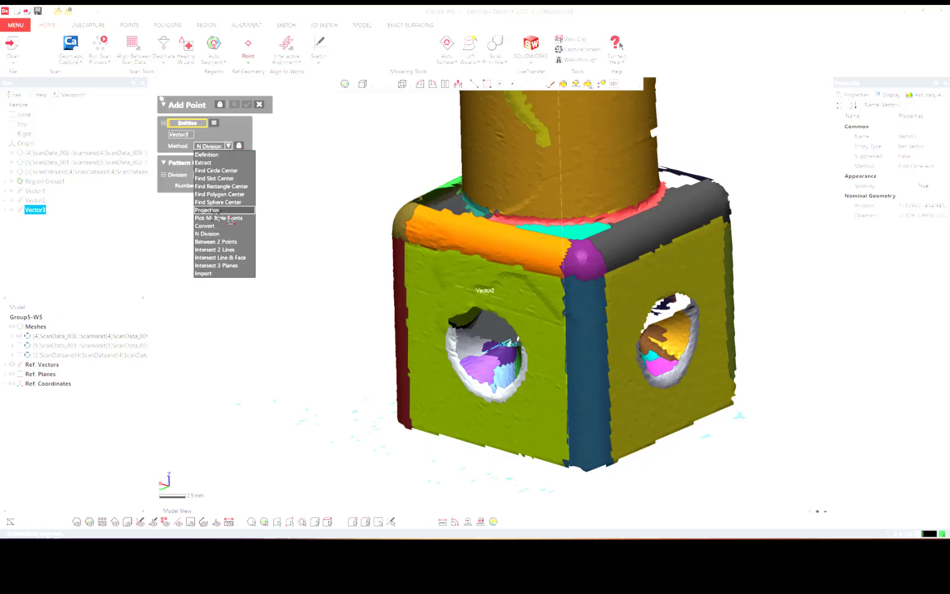
pyautogui.click(222, 250)
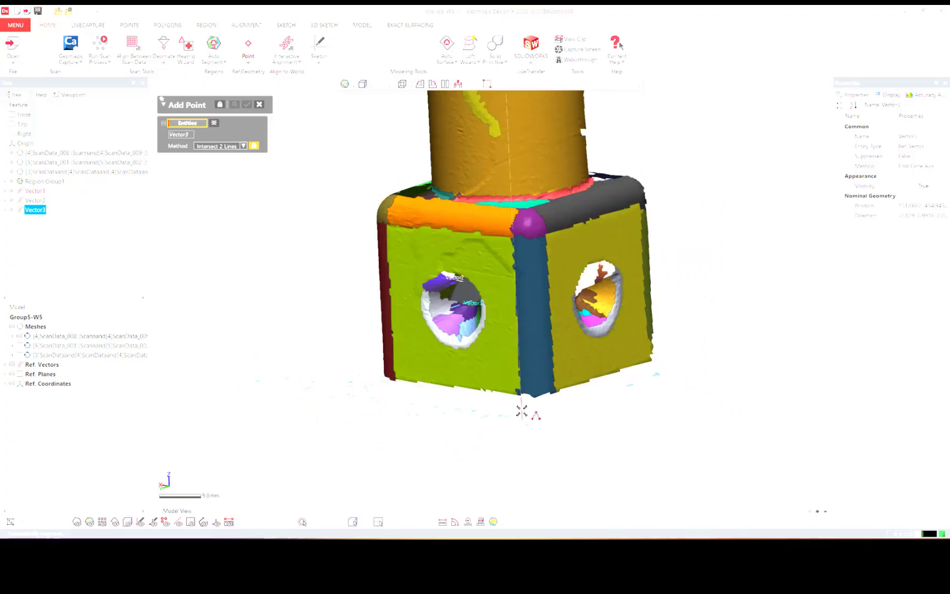
pyautogui.click(521, 411)
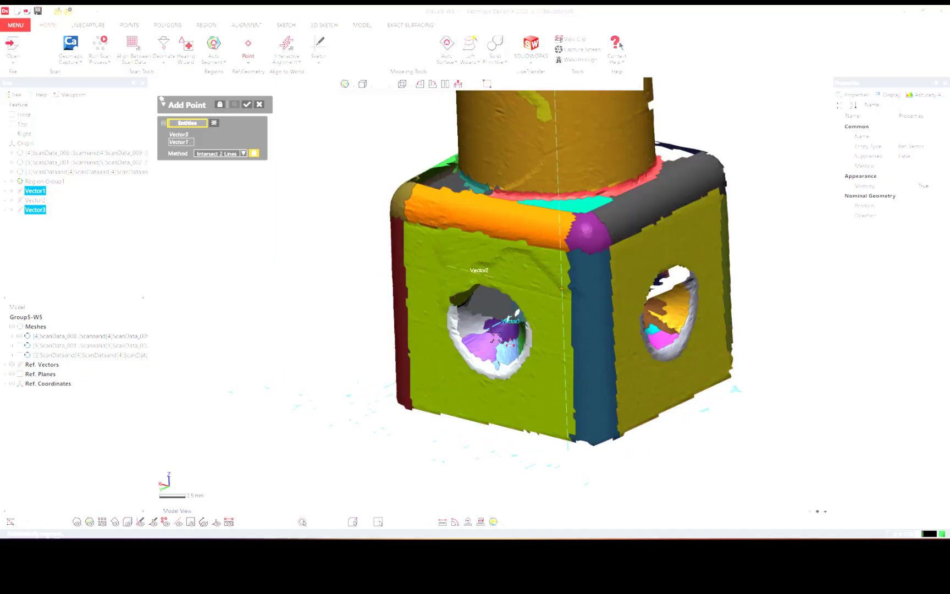
pyautogui.click(492, 327)
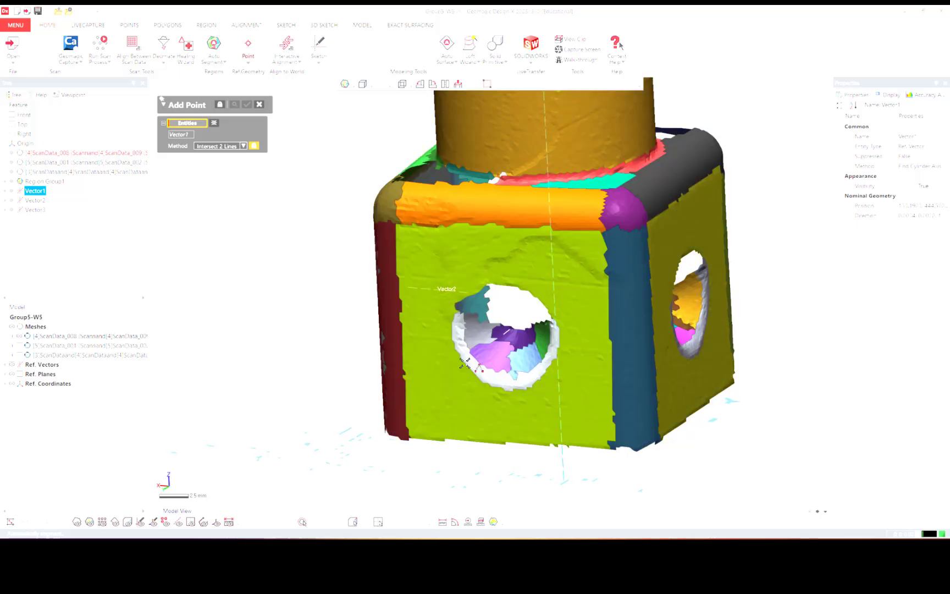
pyautogui.click(515, 324)
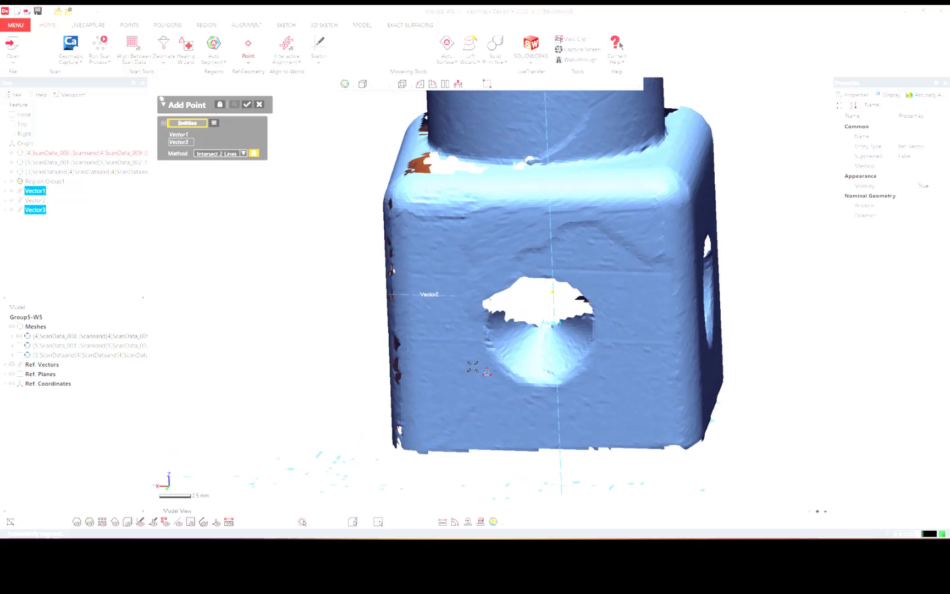
pyautogui.scroll(5, 473, 367)
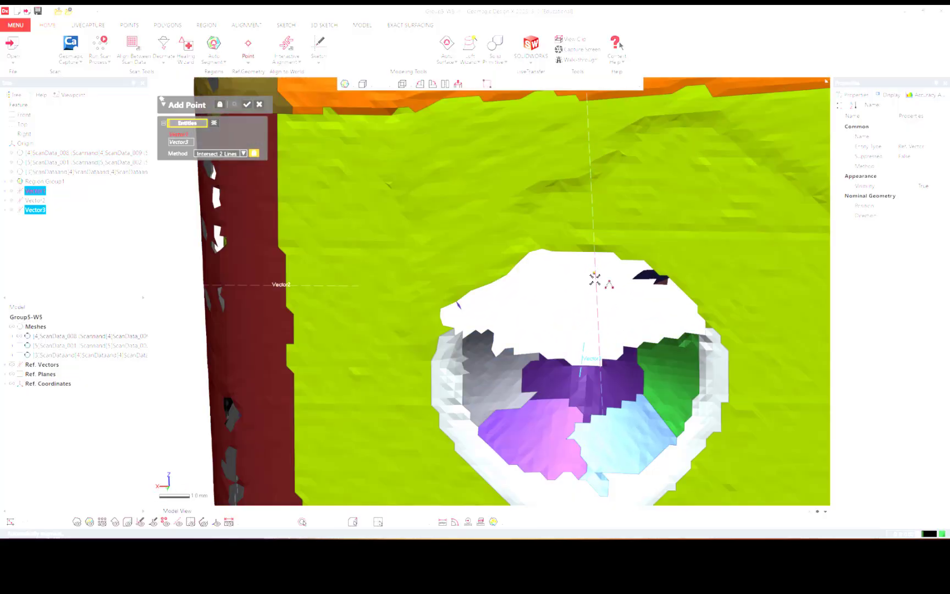
pyautogui.moveTo(585, 309); pyautogui.dragTo(472, 323, button='right')
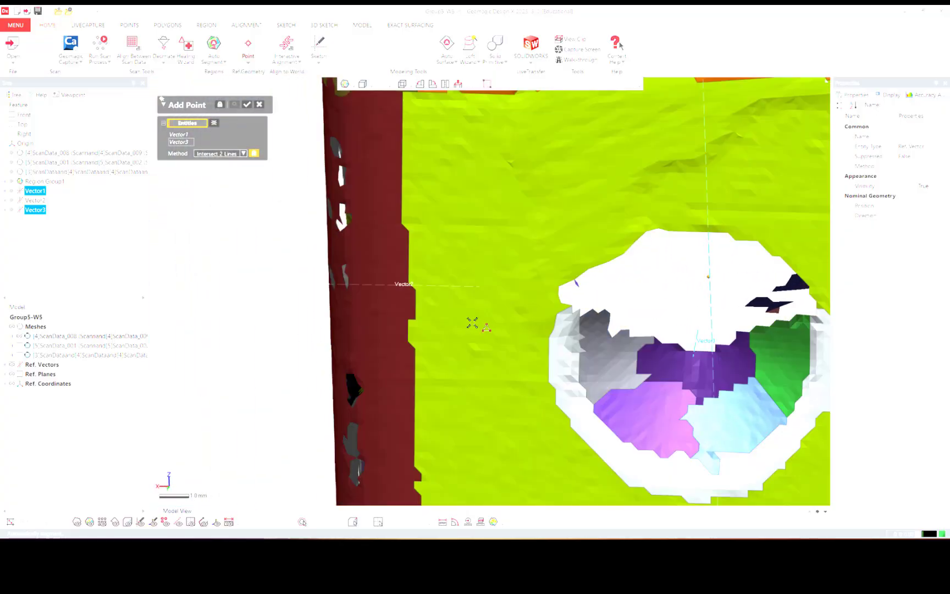
pyautogui.click(246, 104)
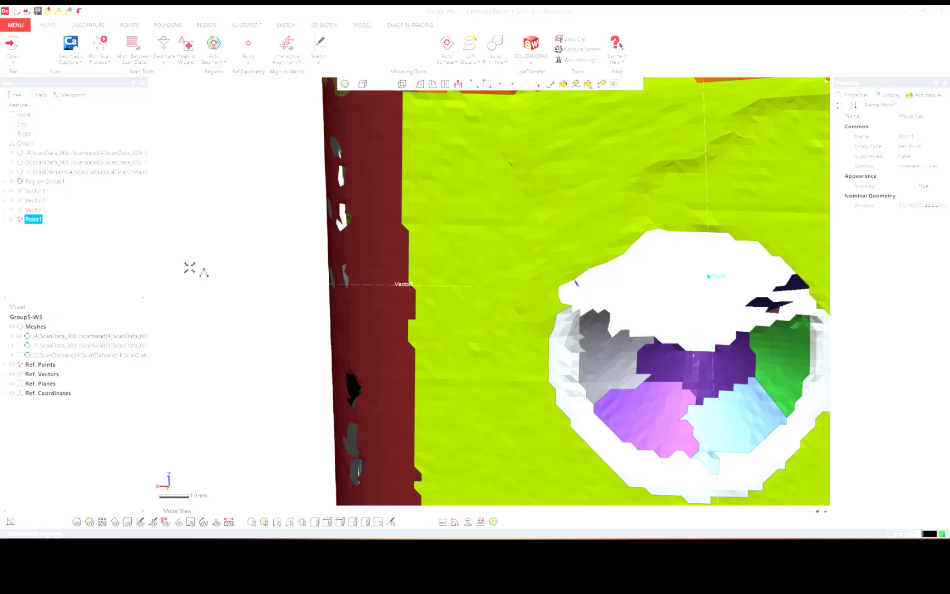
# Step: Start an Interactive Alignment with the segmented column mesh as moving entity, pre-aligned with the global origin
pyautogui.scroll(-8, 226, 278)
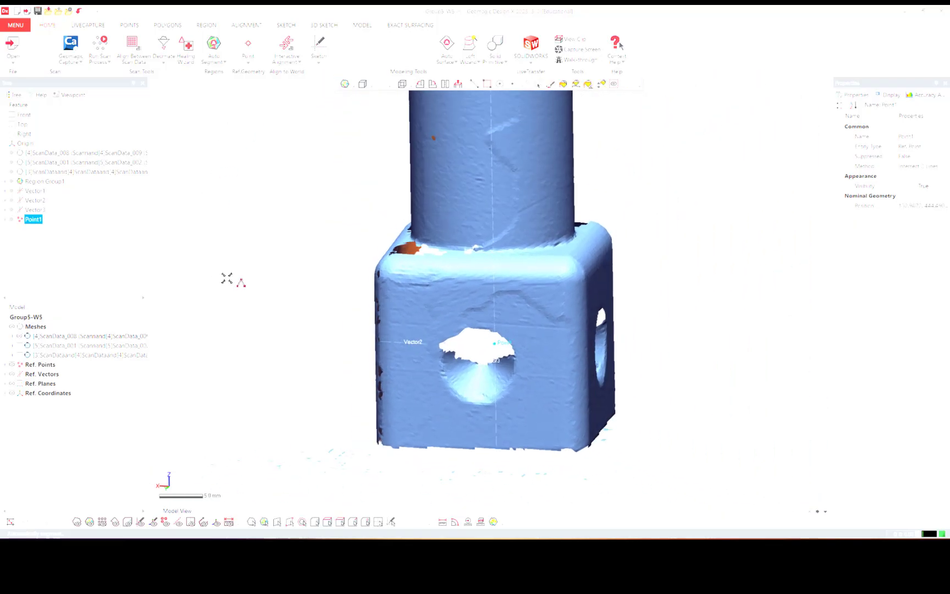
pyautogui.moveTo(227, 278); pyautogui.dragTo(210, 259, button='right')
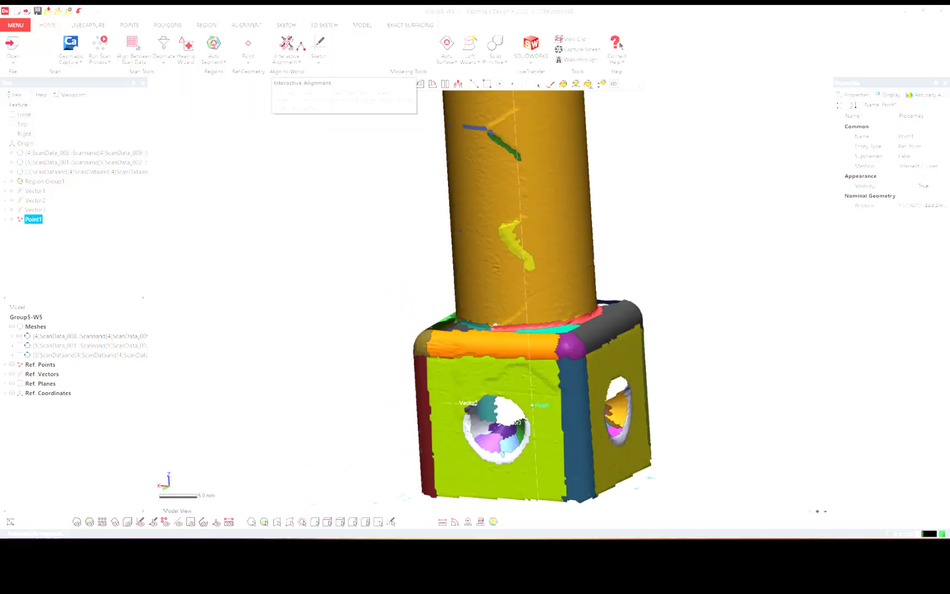
pyautogui.click(286, 47)
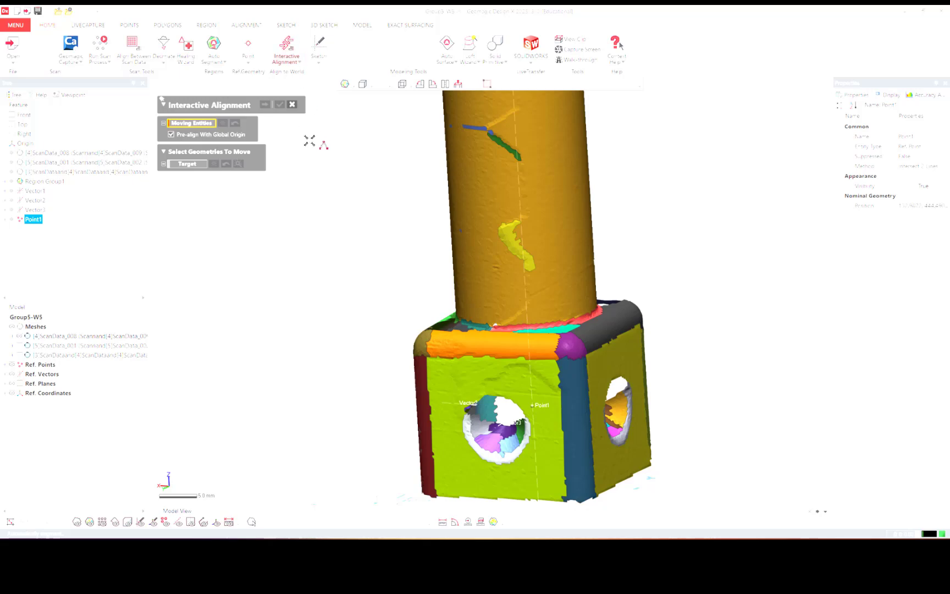
pyautogui.scroll(-10, 309, 140)
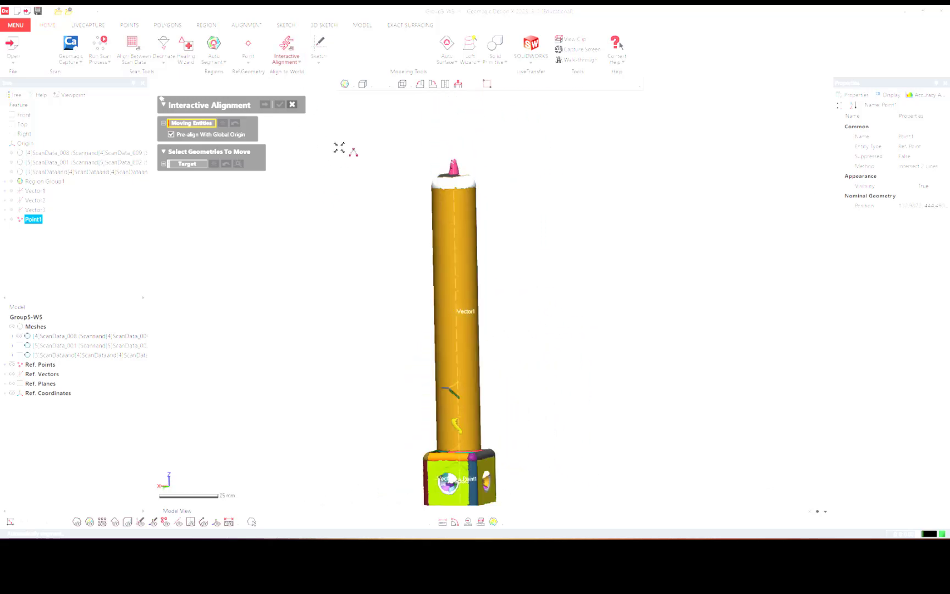
pyautogui.moveTo(339, 147)
pyautogui.mouseDown(button='right')
pyautogui.moveTo(364, 142)
pyautogui.moveTo(377, 122)
pyautogui.mouseUp(button='right')
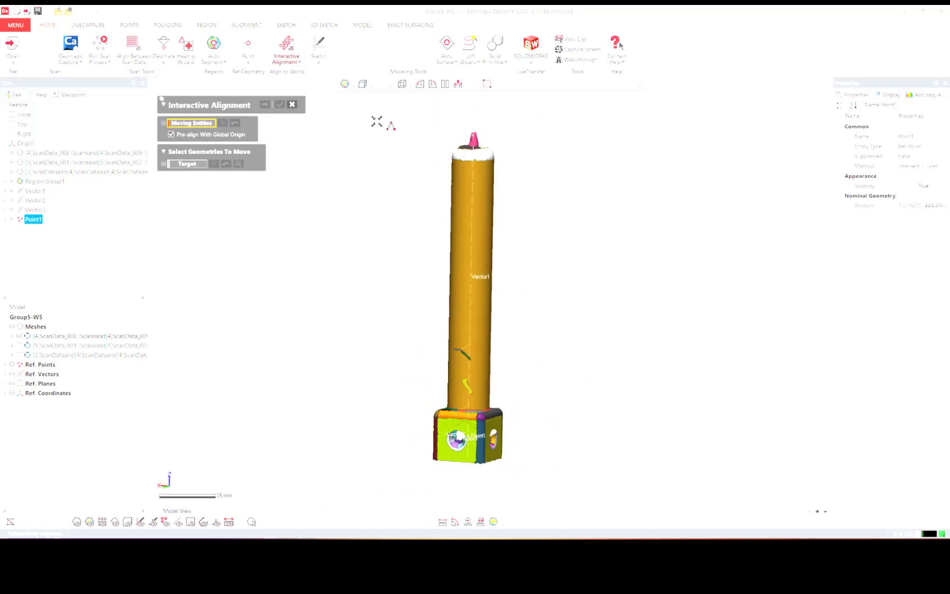
pyautogui.moveTo(376, 121); pyautogui.dragTo(564, 487)
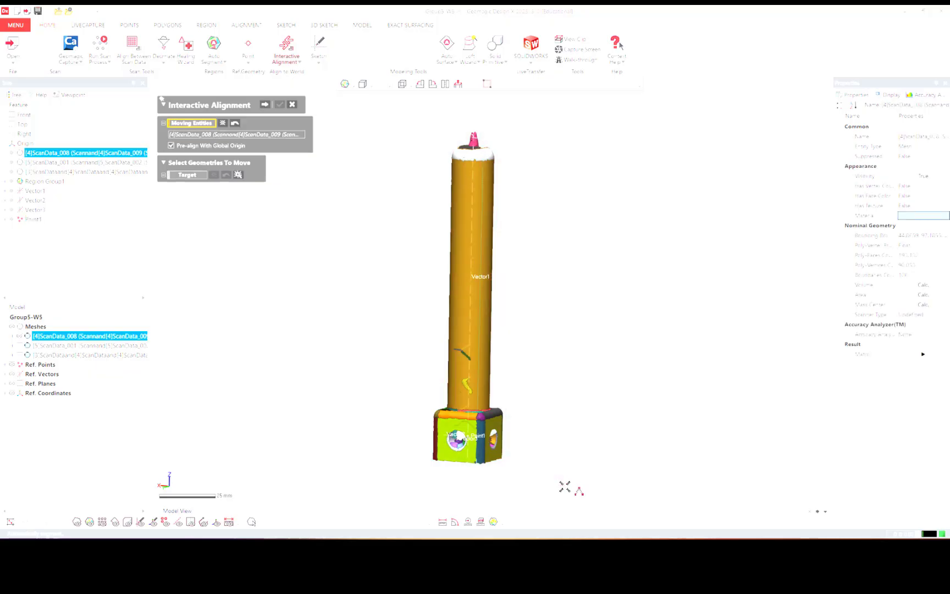
pyautogui.click(278, 105)
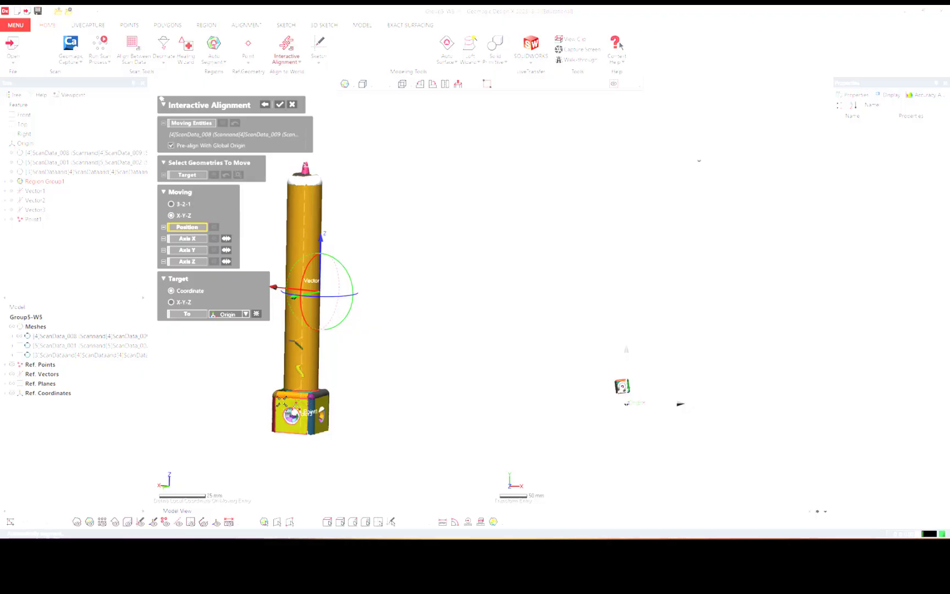
# Step: Set the X-Y-Z alignment's position to the reference point where the shaft and cone axes intersect
pyautogui.click(281, 398)
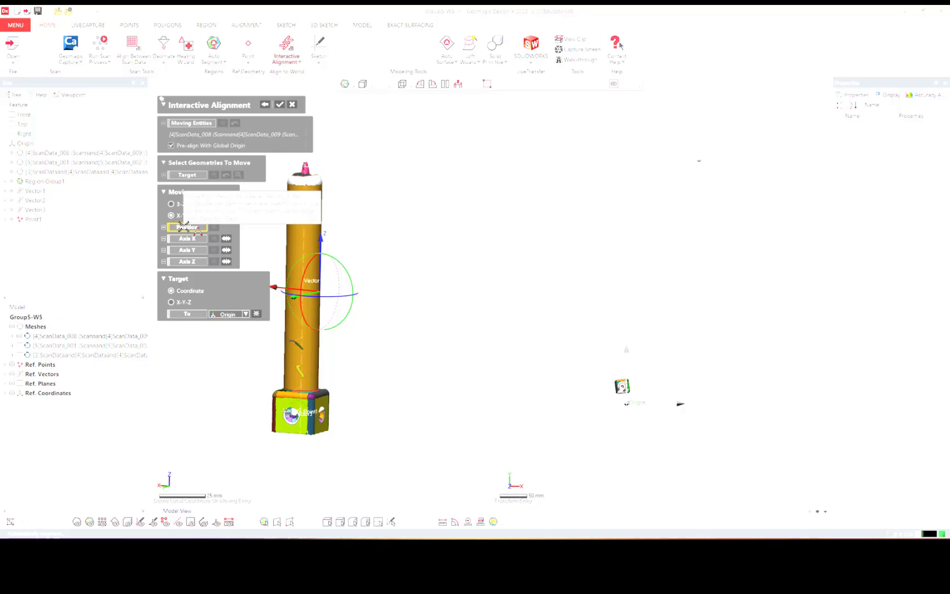
pyautogui.scroll(2, 294, 432)
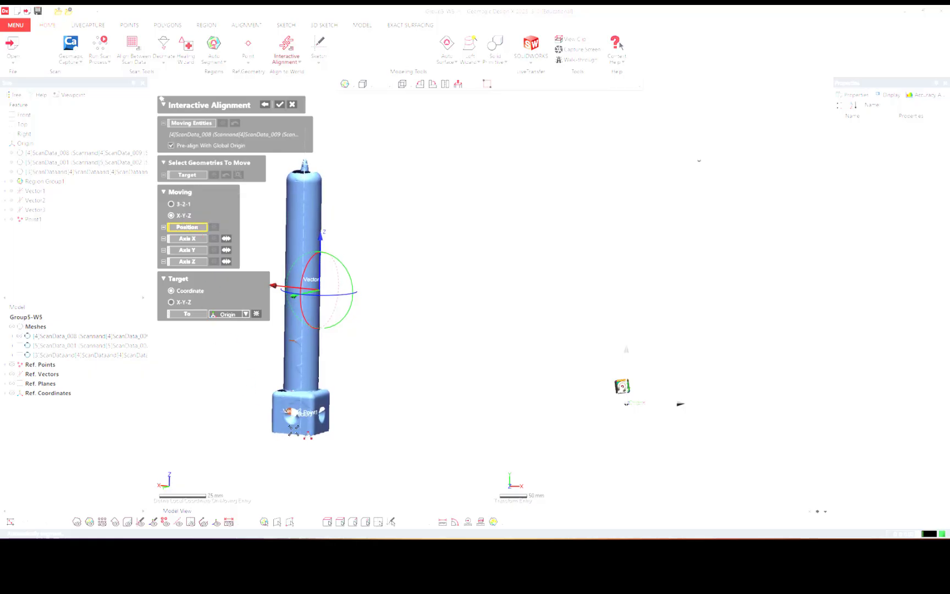
pyautogui.scroll(5, 307, 426)
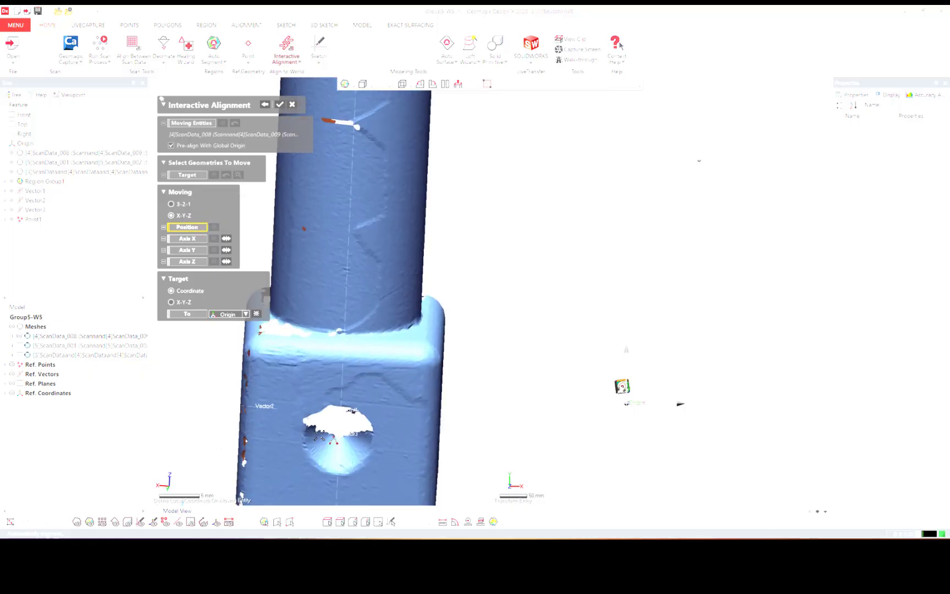
pyautogui.scroll(2, 321, 430)
pyautogui.moveTo(347, 353); pyautogui.dragTo(352, 291)
pyautogui.click(353, 290)
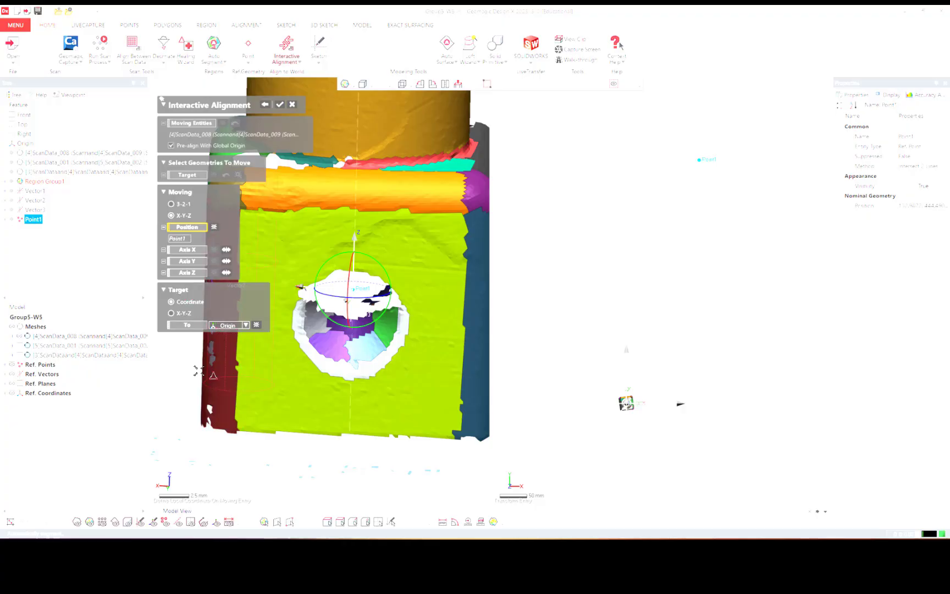
# Step: Assign the column shaft's axis vector as the alignment's Z axis
pyautogui.moveTo(514, 431); pyautogui.dragTo(540, 417, button='right')
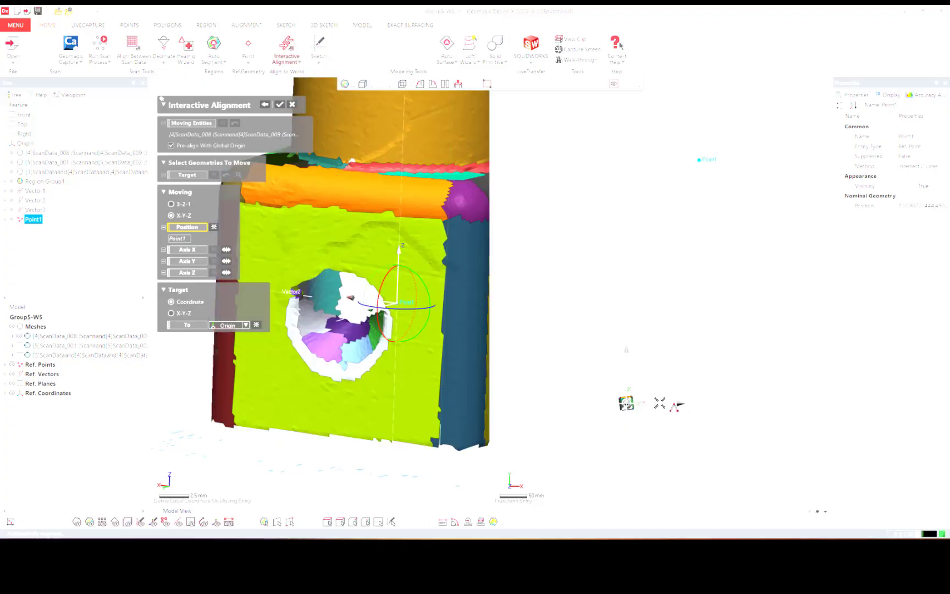
pyautogui.moveTo(755, 313); pyautogui.dragTo(734, 315, button='right')
pyautogui.scroll(6, 734, 315)
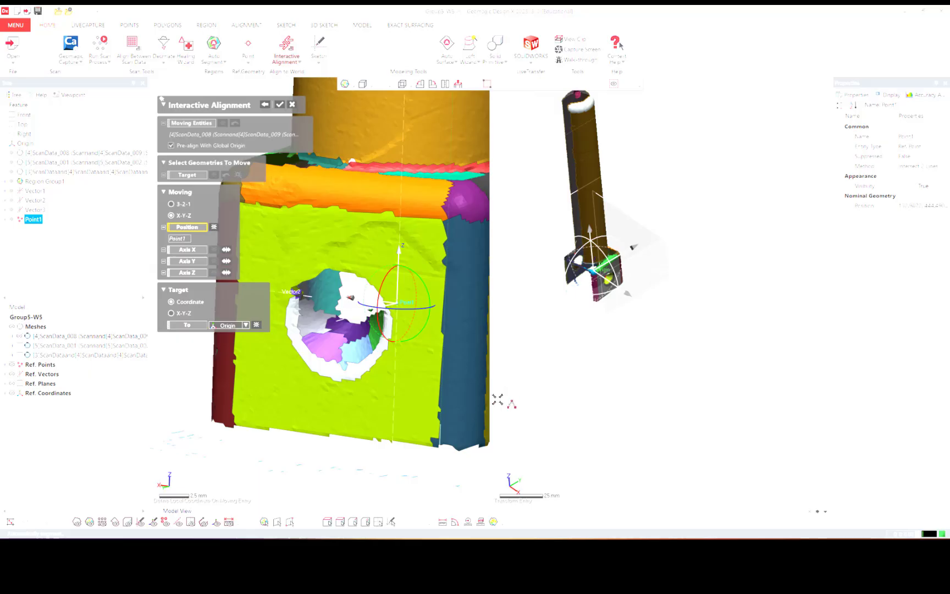
pyautogui.click(187, 273)
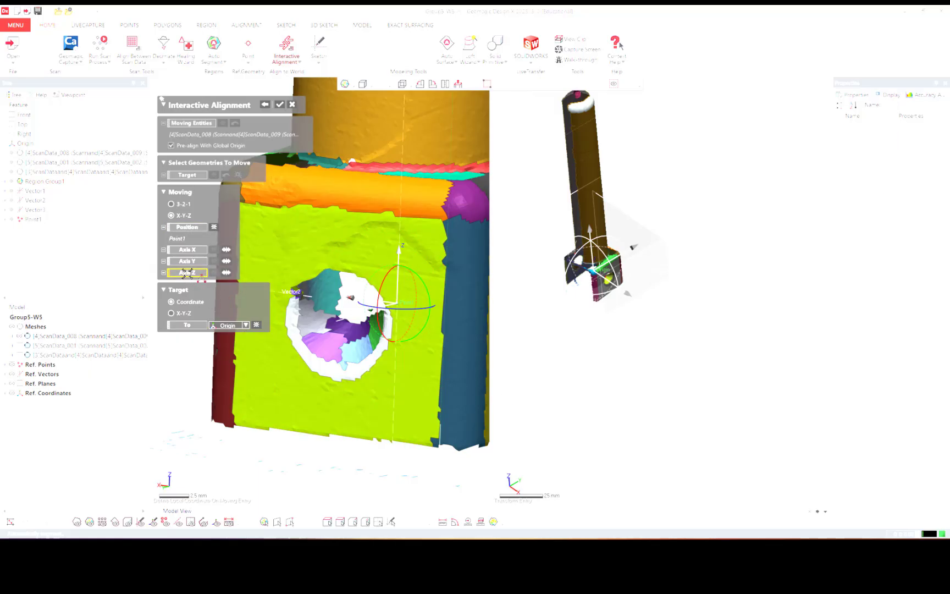
pyautogui.moveTo(269, 404); pyautogui.dragTo(320, 432, button='right')
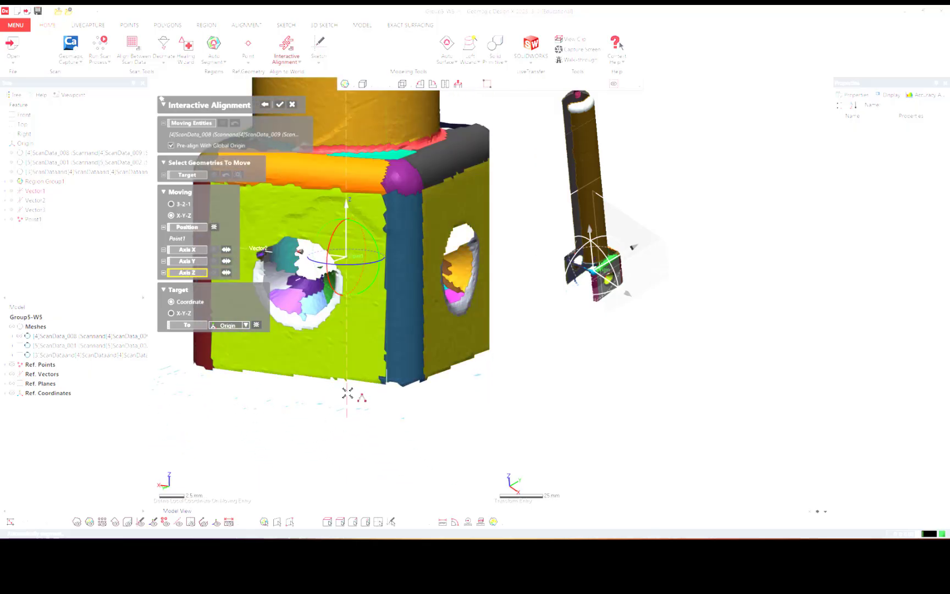
pyautogui.click(347, 393)
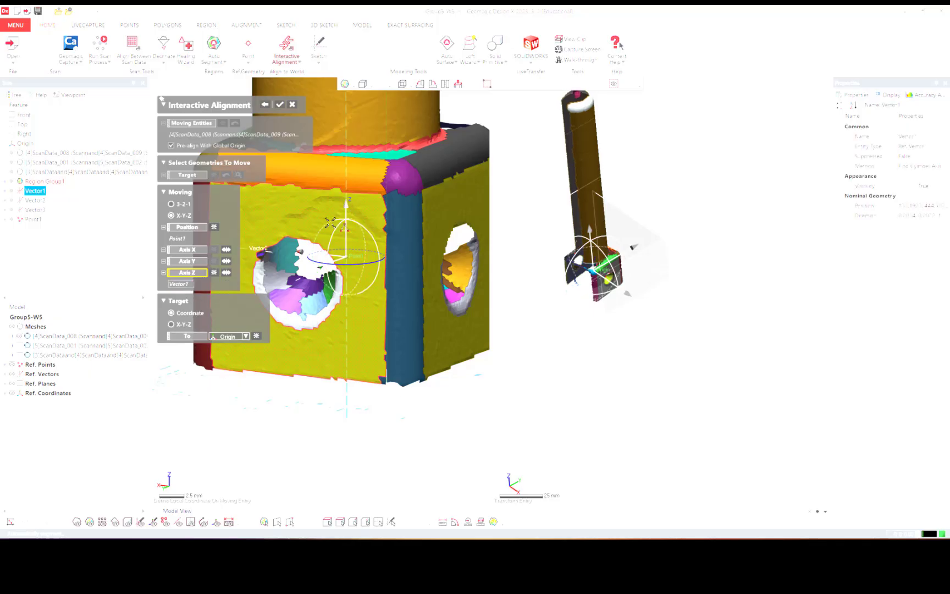
# Step: Try reversing the alignment's Z axis direction, restore it, and check the column in the alignment preview
pyautogui.hotkey('ctrl', '2')
pyautogui.scroll(-3, 474, 217)
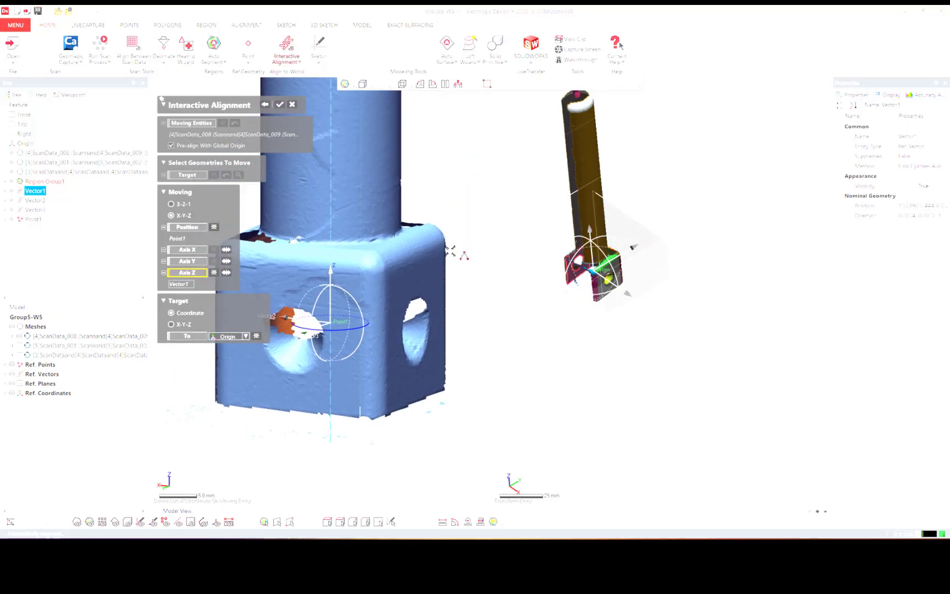
pyautogui.scroll(-3, 449, 250)
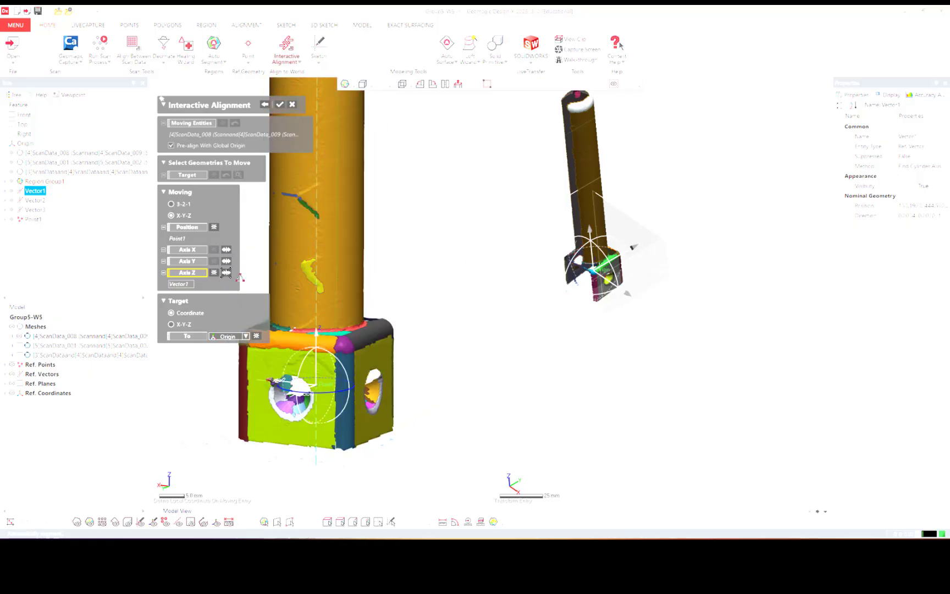
pyautogui.click(226, 272)
pyautogui.click(226, 272)
pyautogui.scroll(-2, 226, 272)
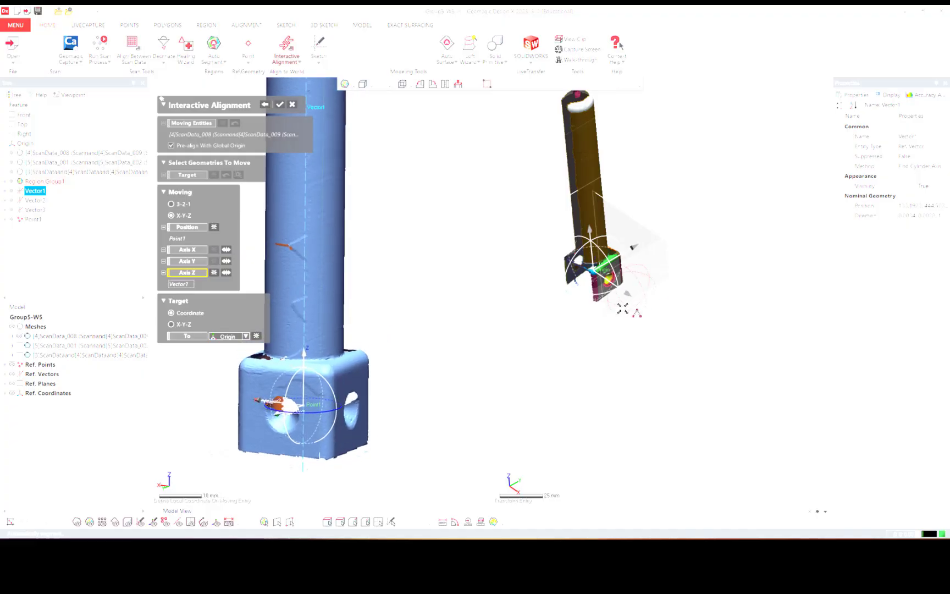
pyautogui.moveTo(580, 402); pyautogui.dragTo(107, 264, button='right')
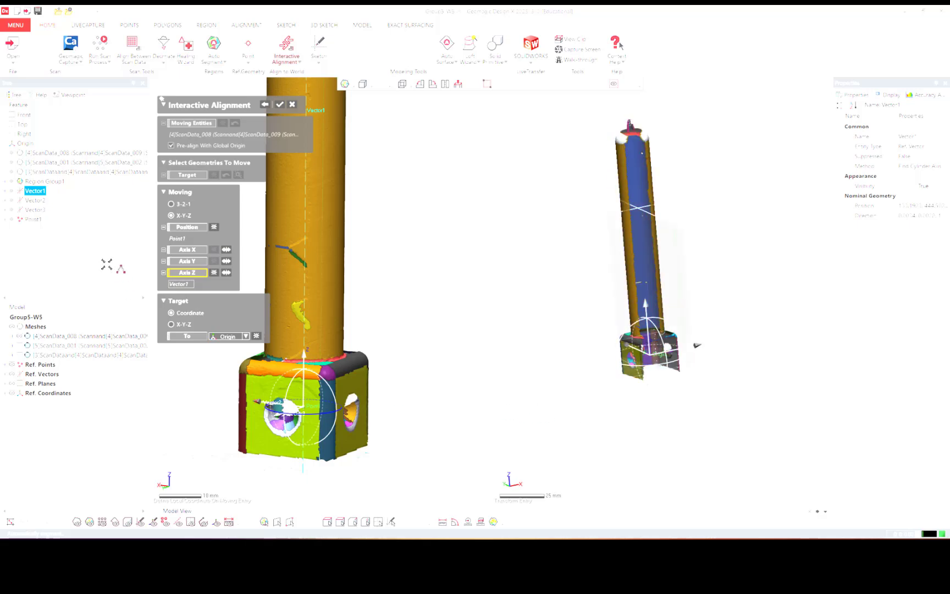
# Step: Assign the cone axis vector in the grey face's hole as the X axis and apply the alignment to Origin
pyautogui.click(187, 251)
pyautogui.moveTo(330, 391); pyautogui.dragTo(314, 378, button='right')
pyautogui.scroll(2, 312, 389)
pyautogui.scroll(3, 312, 388)
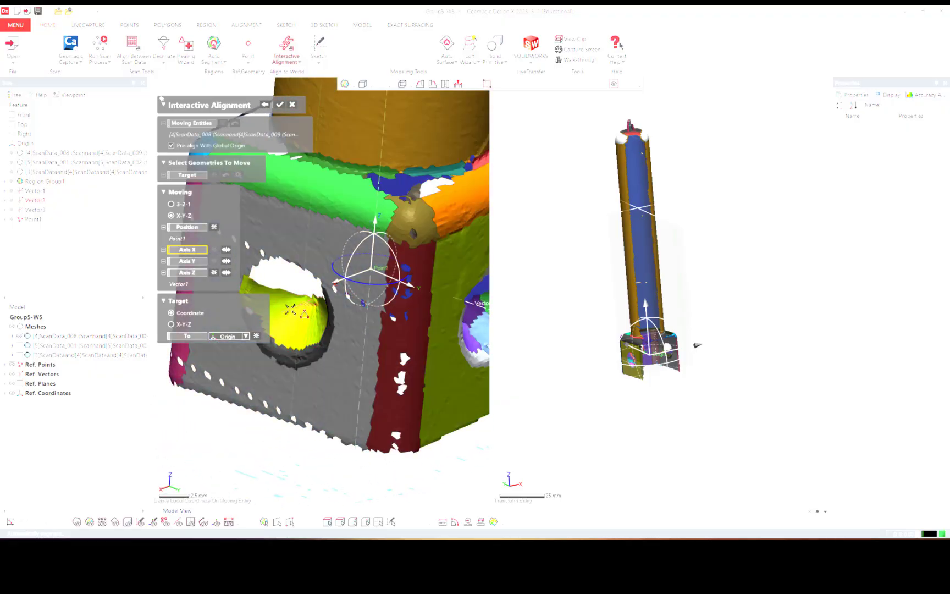
pyautogui.click(289, 309)
pyautogui.moveTo(289, 310); pyautogui.dragTo(601, 275, button='right')
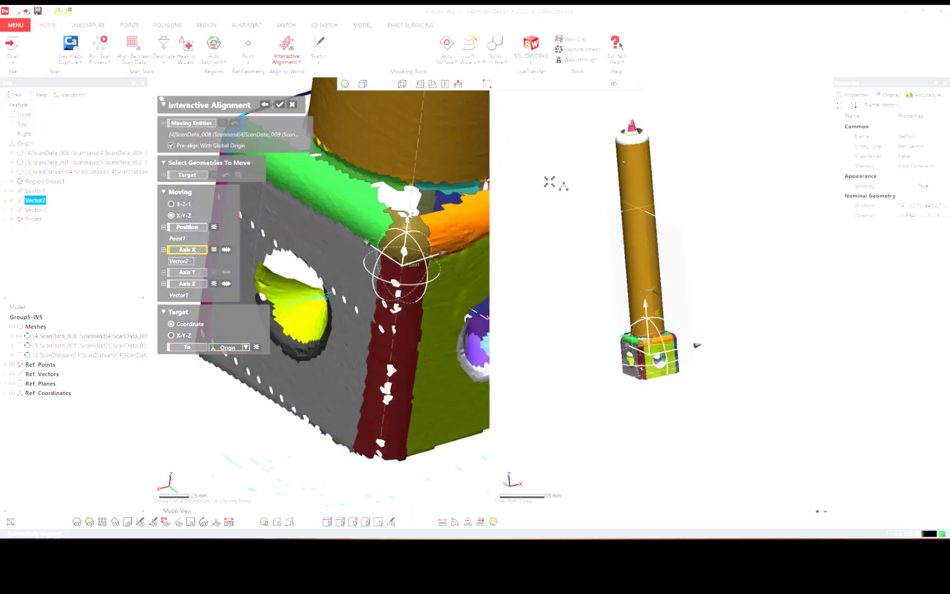
pyautogui.moveTo(547, 182); pyautogui.dragTo(554, 251, button='right')
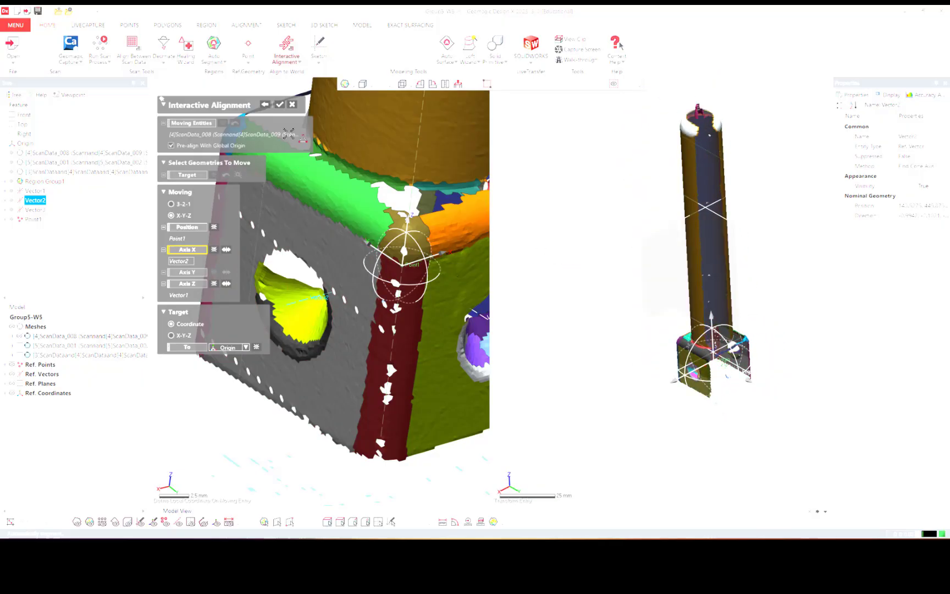
pyautogui.click(278, 105)
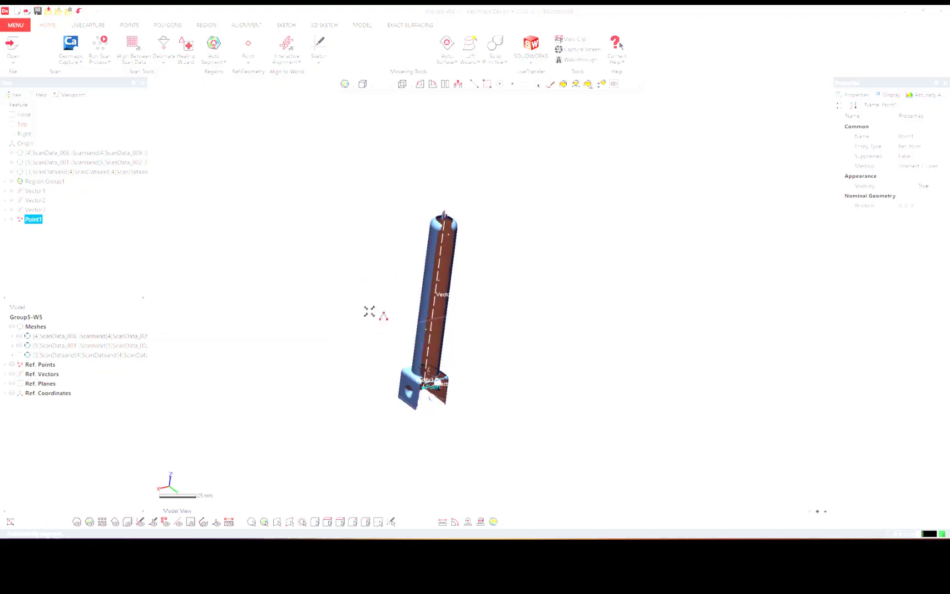
# Step: Auto-segment the second, still unsegmented column mesh into regions
pyautogui.scroll(-5, 370, 315)
pyautogui.scroll(5, 370, 315)
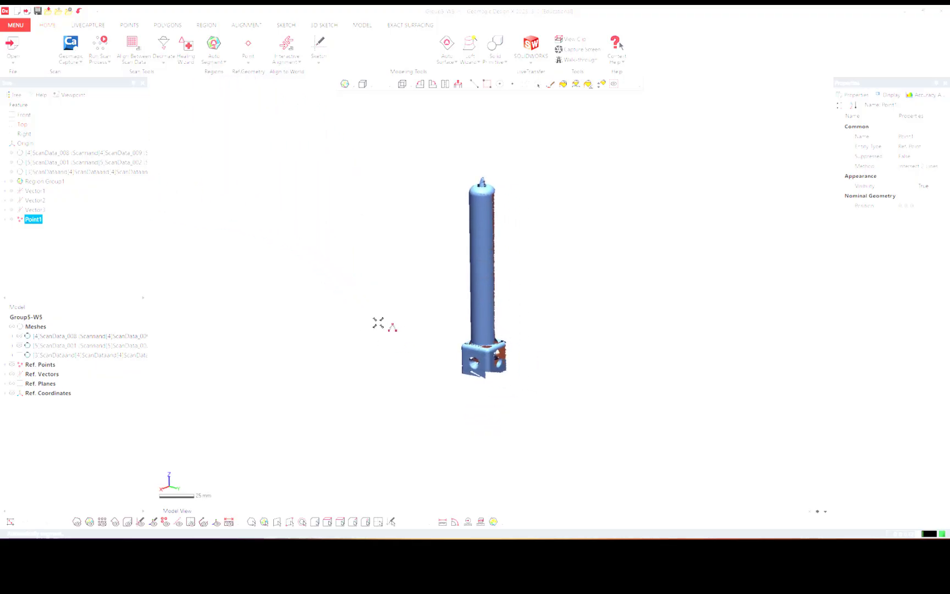
pyautogui.click(213, 47)
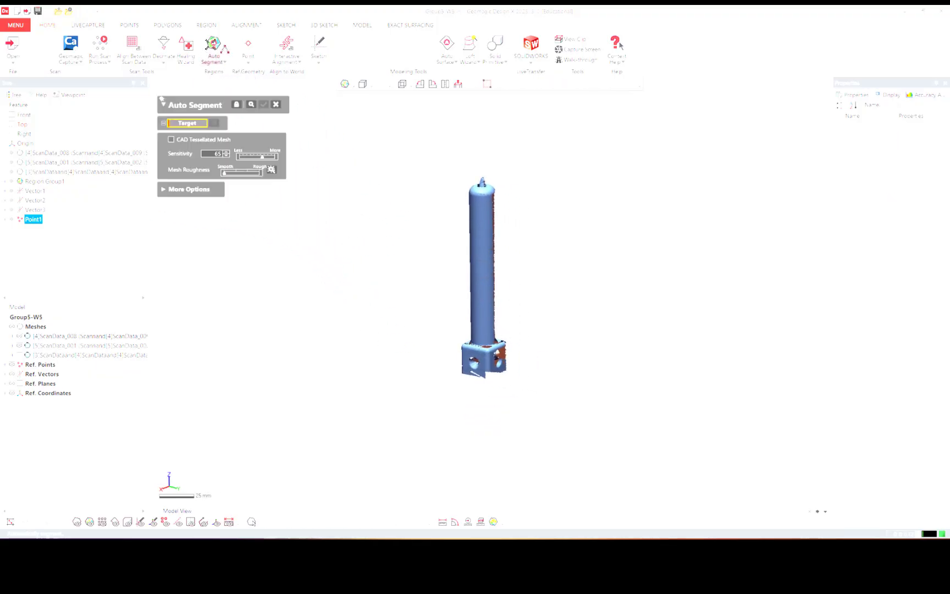
pyautogui.moveTo(404, 139); pyautogui.dragTo(542, 385)
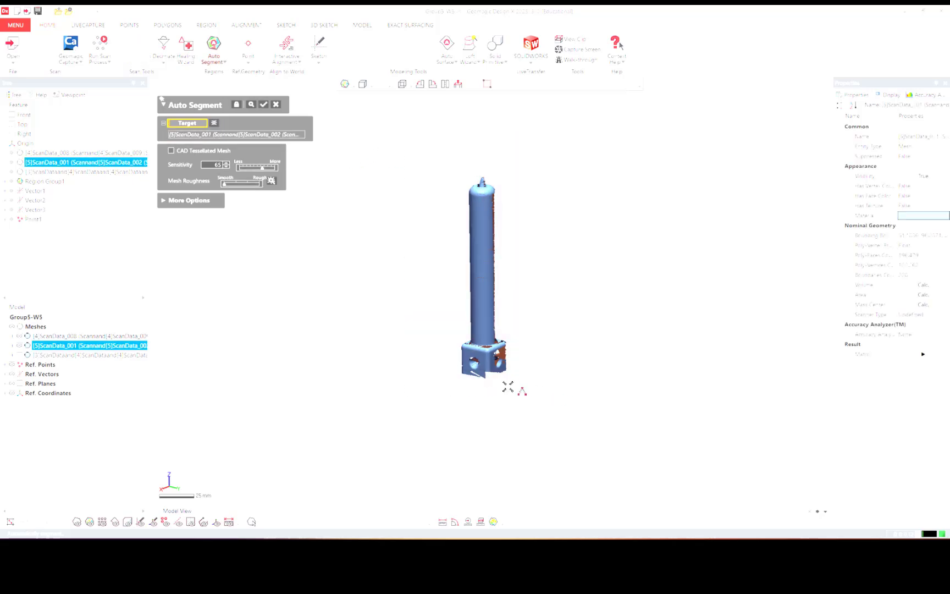
pyautogui.click(262, 106)
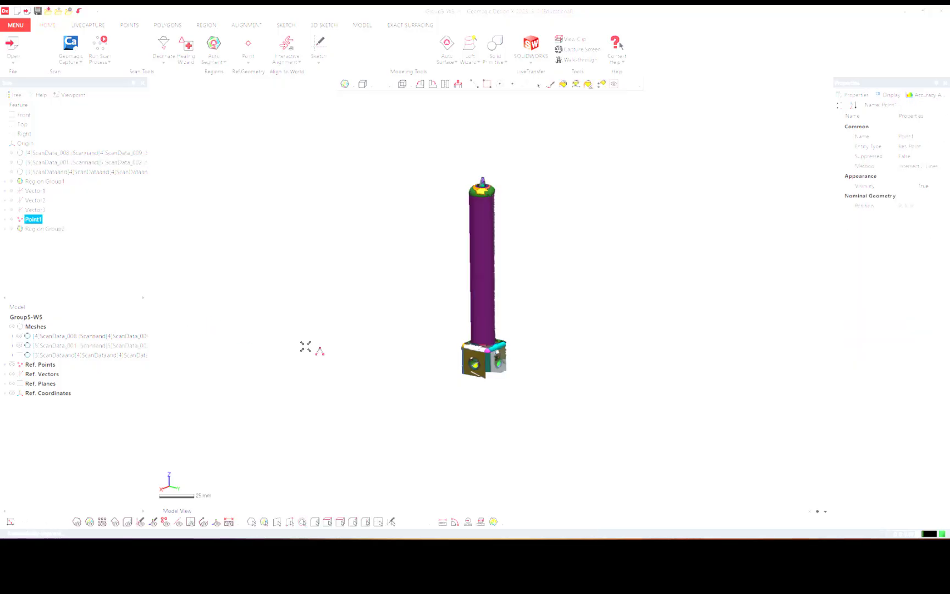
pyautogui.scroll(2, 380, 301)
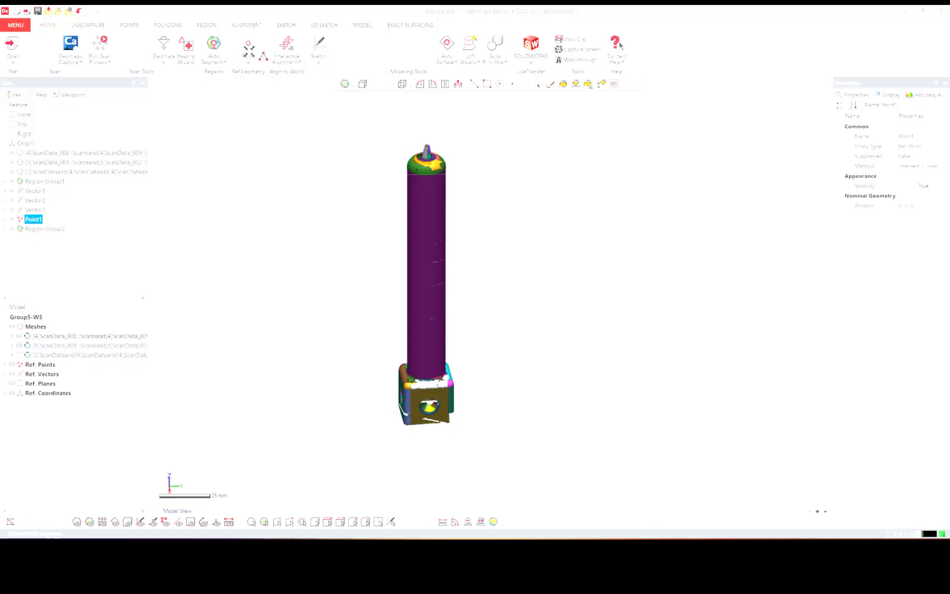
pyautogui.click(248, 48)
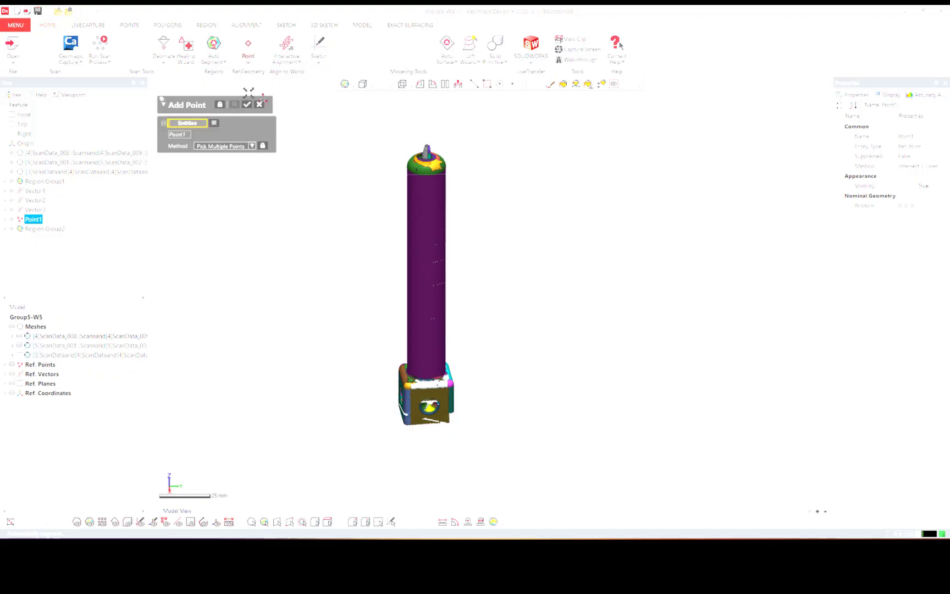
pyautogui.click(259, 105)
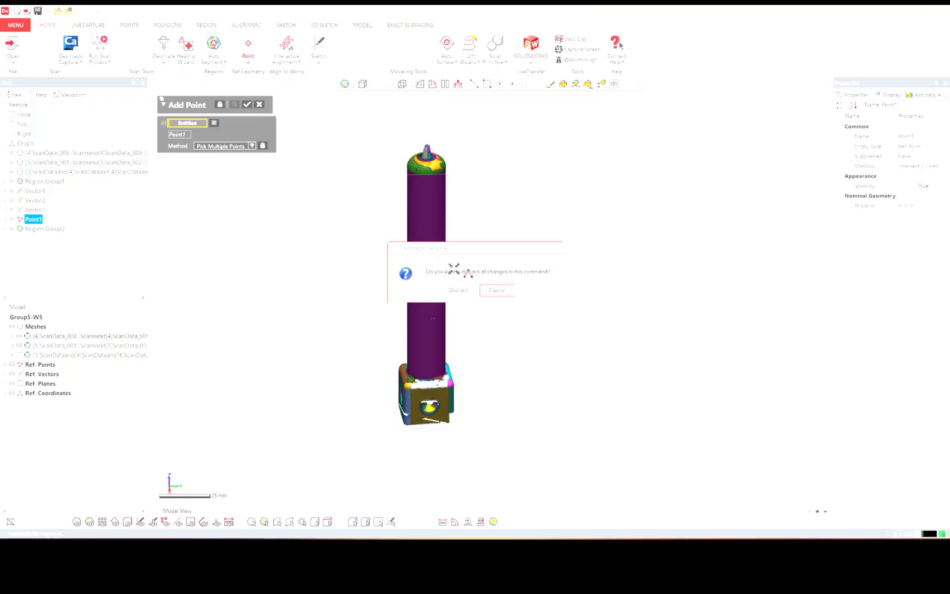
pyautogui.click(458, 288)
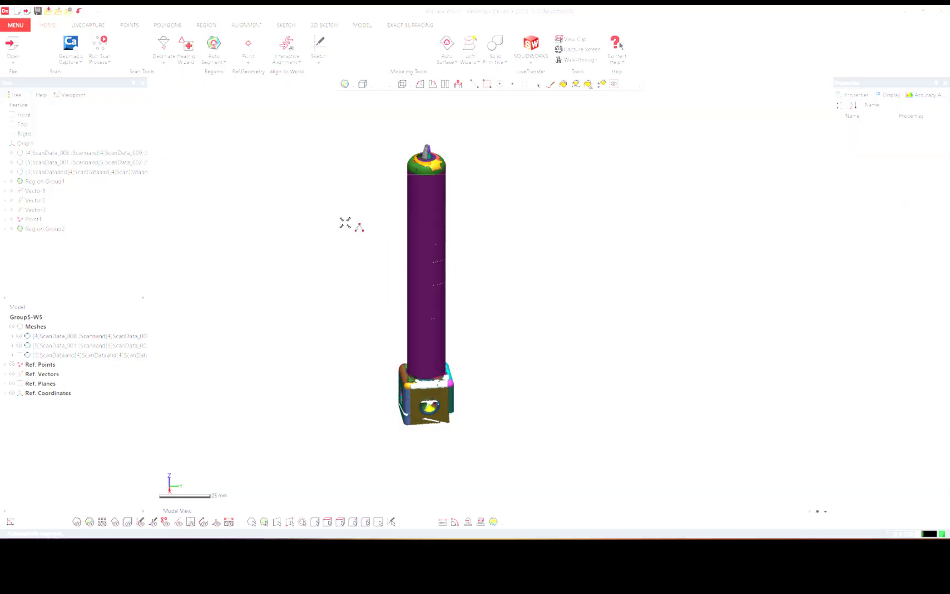
# Step: Add a reference vector along the purple column shaft using the Find Cylinder Axis method
pyautogui.click(248, 59)
pyautogui.click(255, 96)
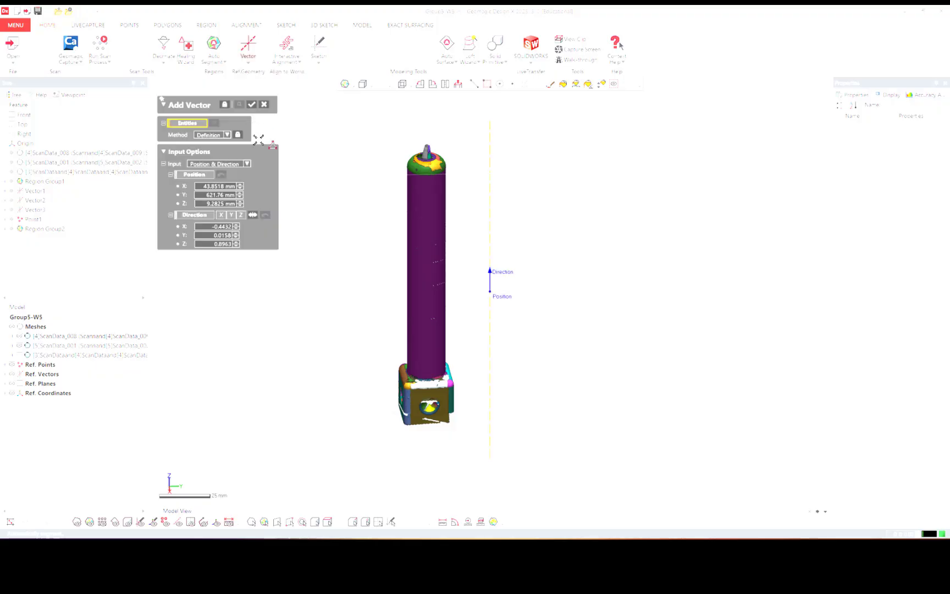
pyautogui.click(228, 134)
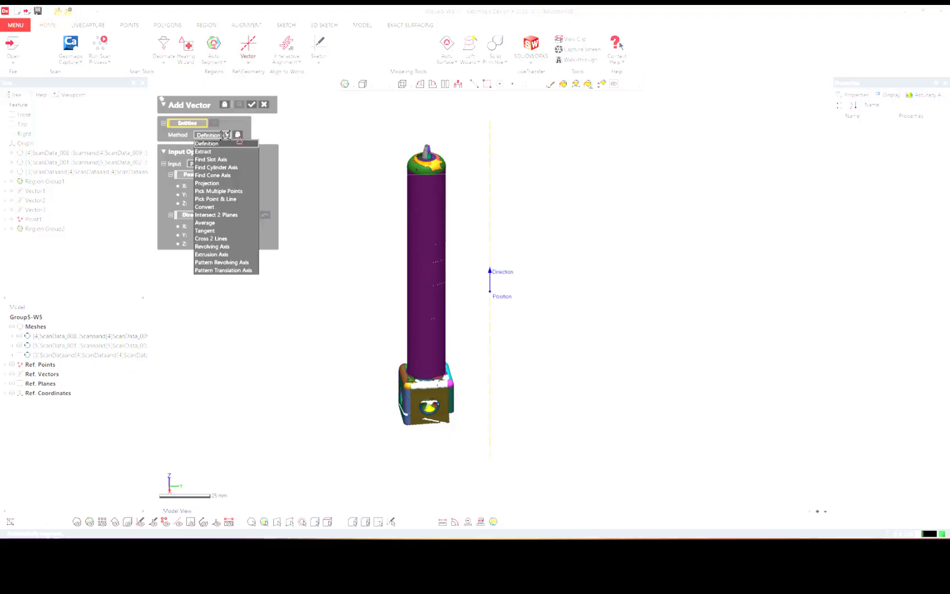
pyautogui.click(223, 167)
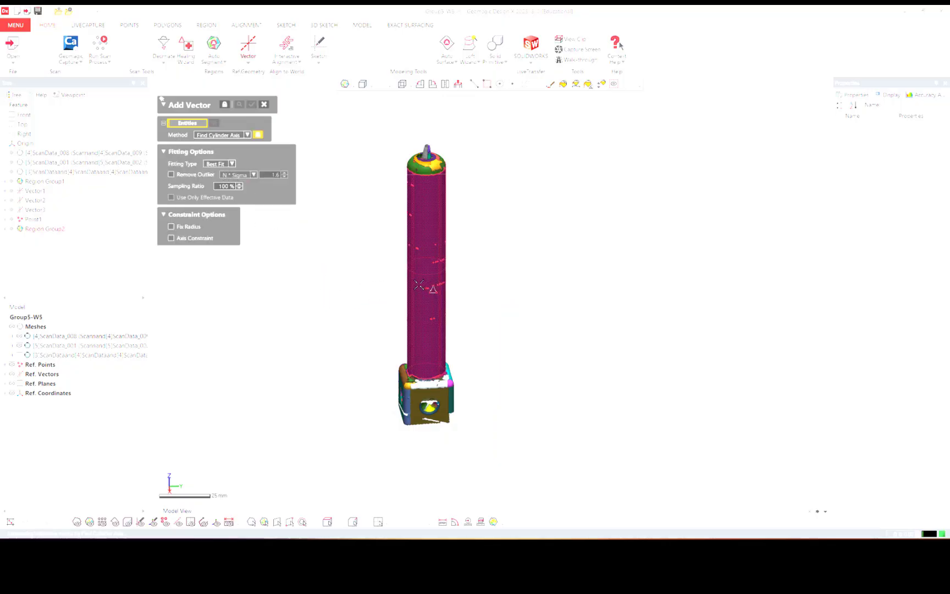
pyautogui.click(419, 285)
pyautogui.click(251, 105)
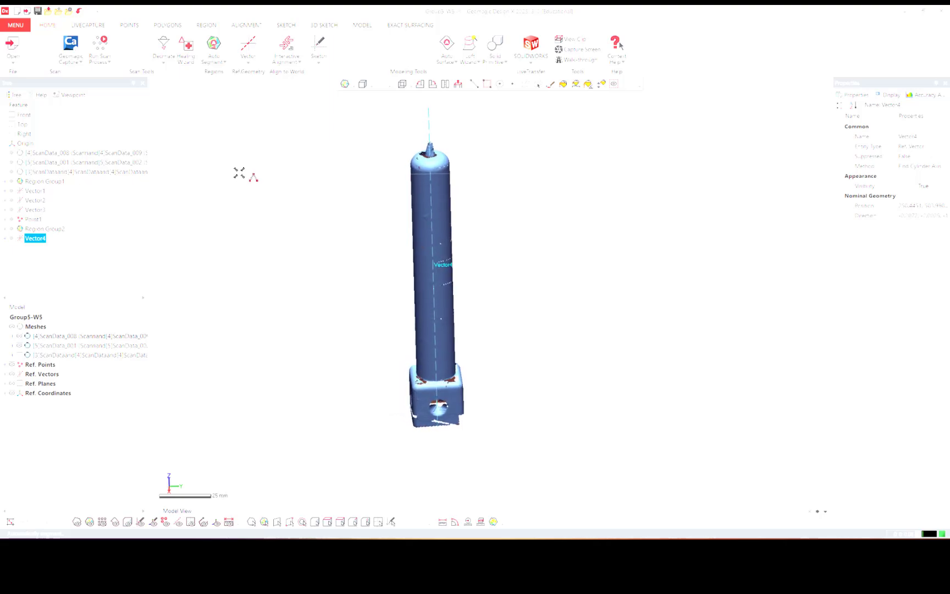
# Step: Add a Find Cone Axis vector from the yellow and green cone regions inside the brown face's hole
pyautogui.click(249, 44)
pyautogui.scroll(10, 346, 301)
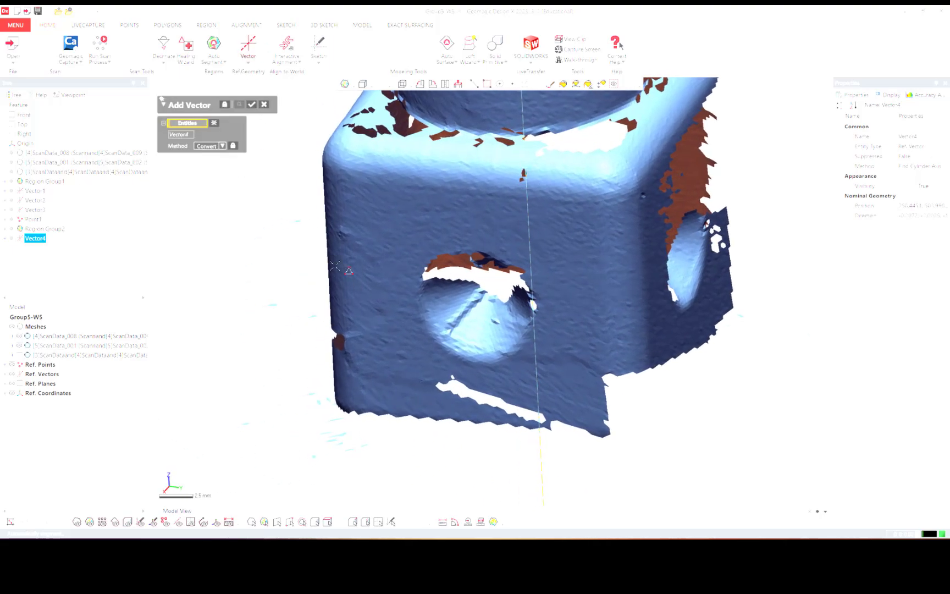
pyautogui.click(222, 146)
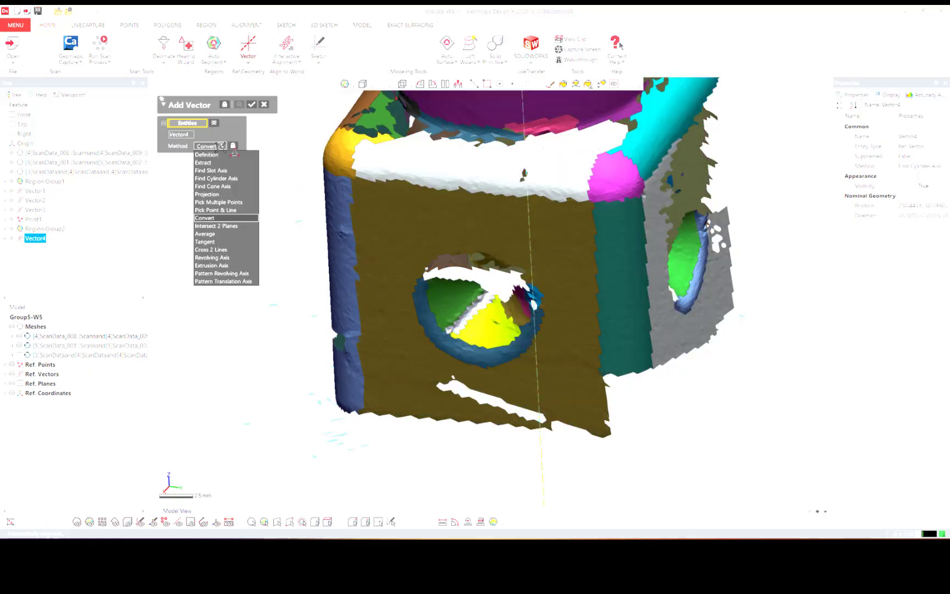
pyautogui.click(213, 187)
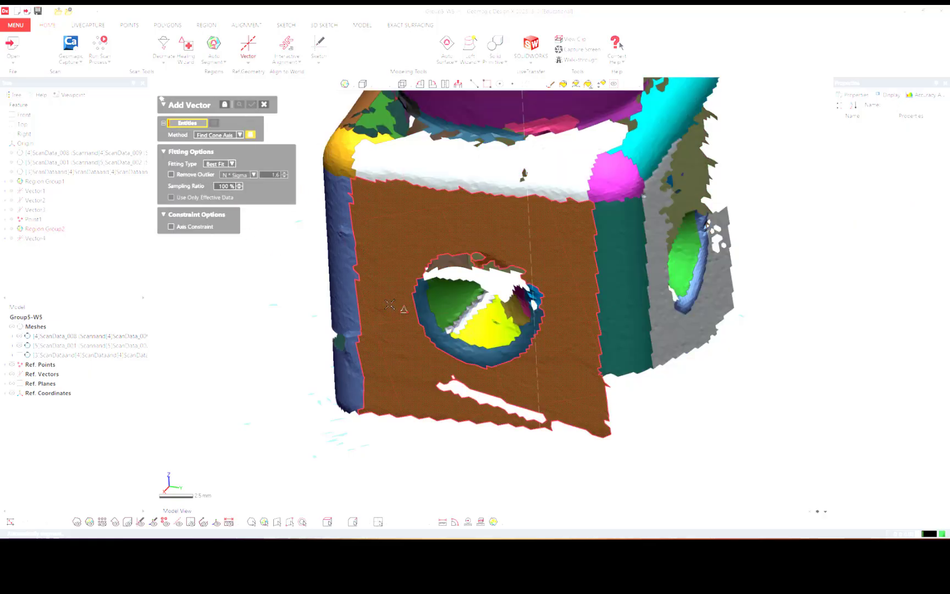
pyautogui.click(476, 330)
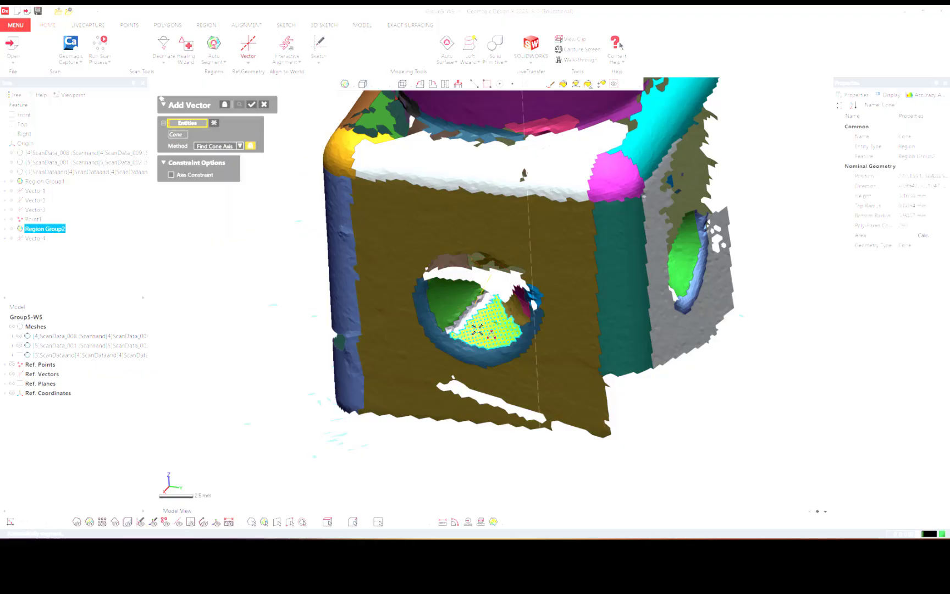
pyautogui.click(450, 305)
pyautogui.moveTo(451, 305); pyautogui.dragTo(506, 313, button='right')
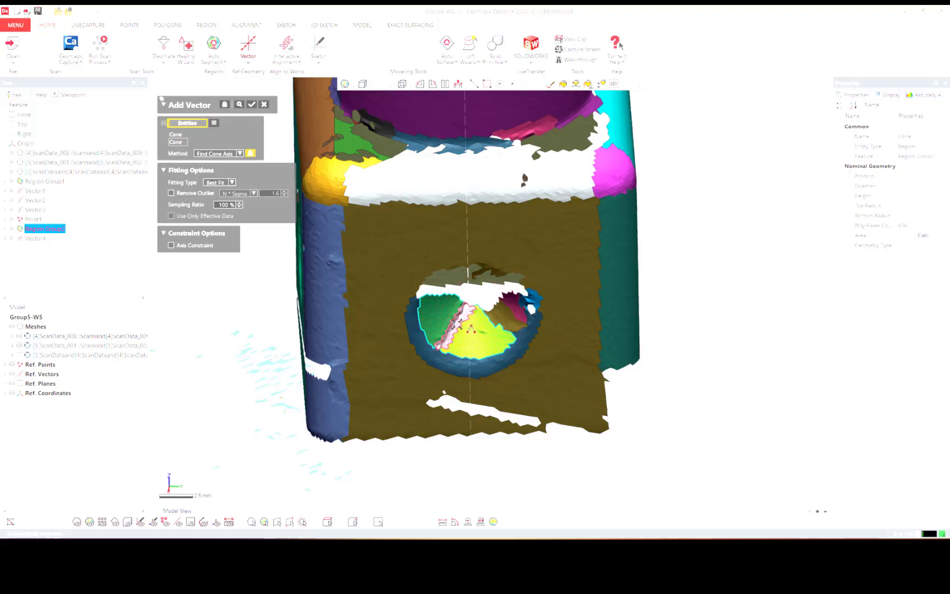
pyautogui.hotkey('ctrl', '2')
pyautogui.moveTo(480, 356); pyautogui.dragTo(409, 369, button='right')
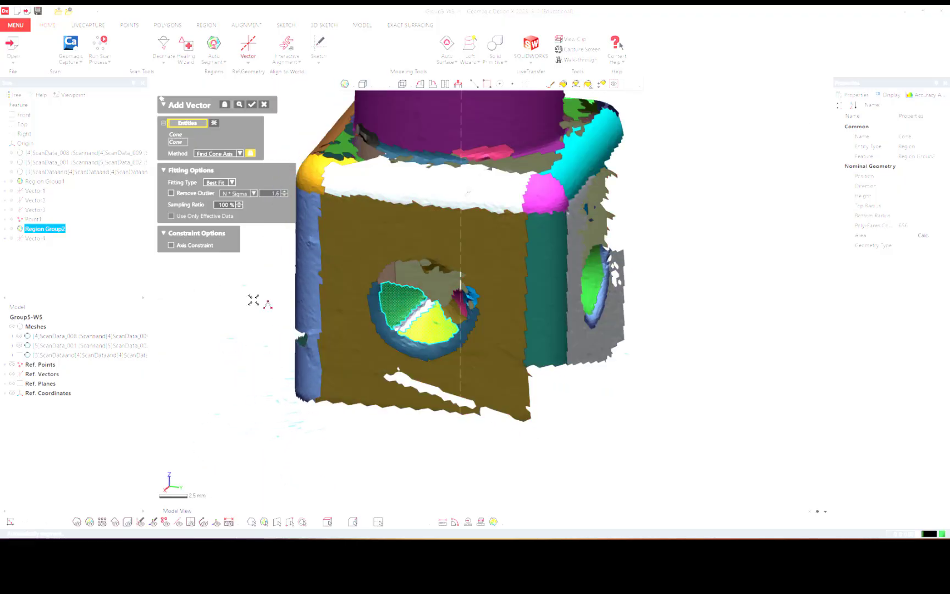
pyautogui.click(251, 104)
pyautogui.moveTo(247, 125); pyautogui.dragTo(241, 182, button='right')
pyautogui.click(251, 41)
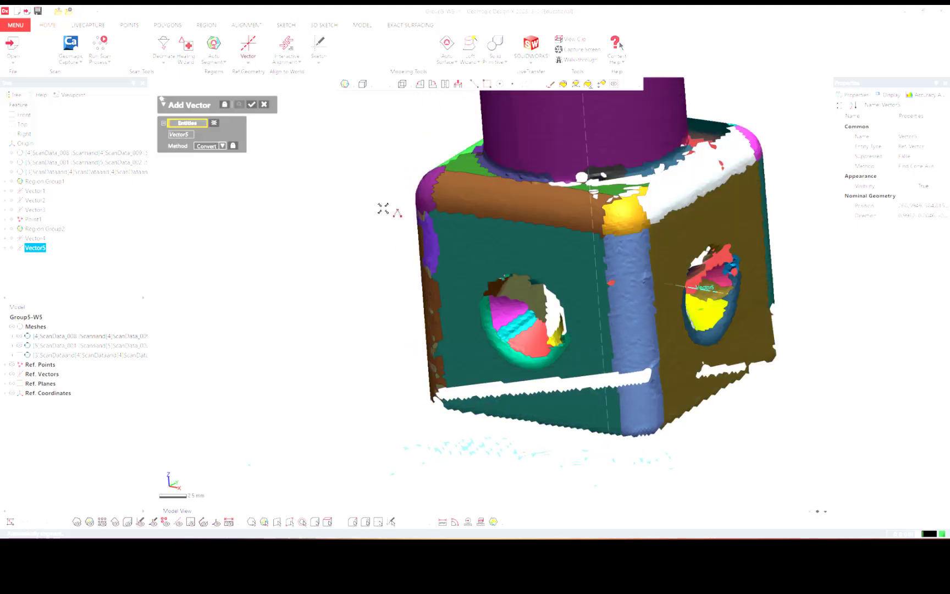
pyautogui.click(524, 333)
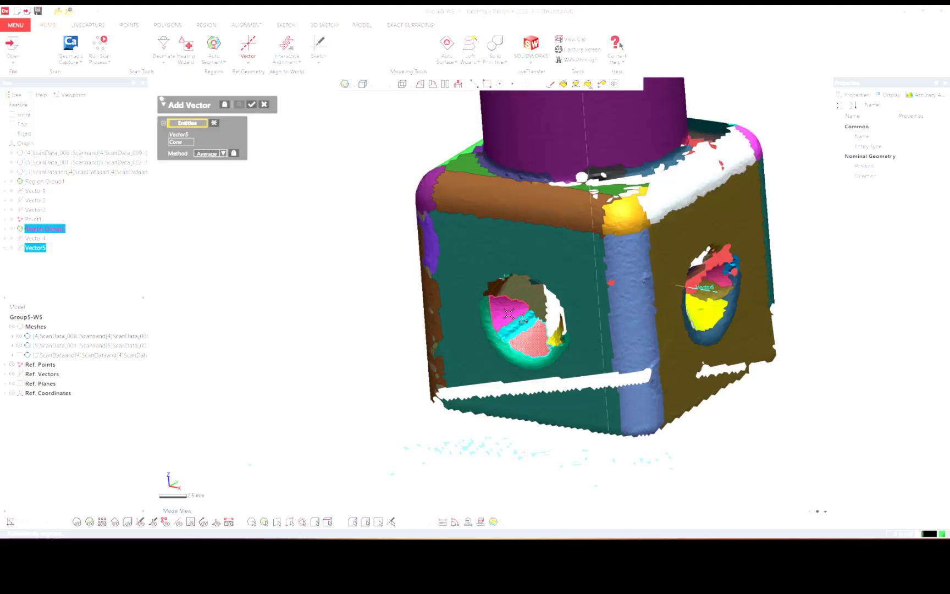
pyautogui.click(510, 315)
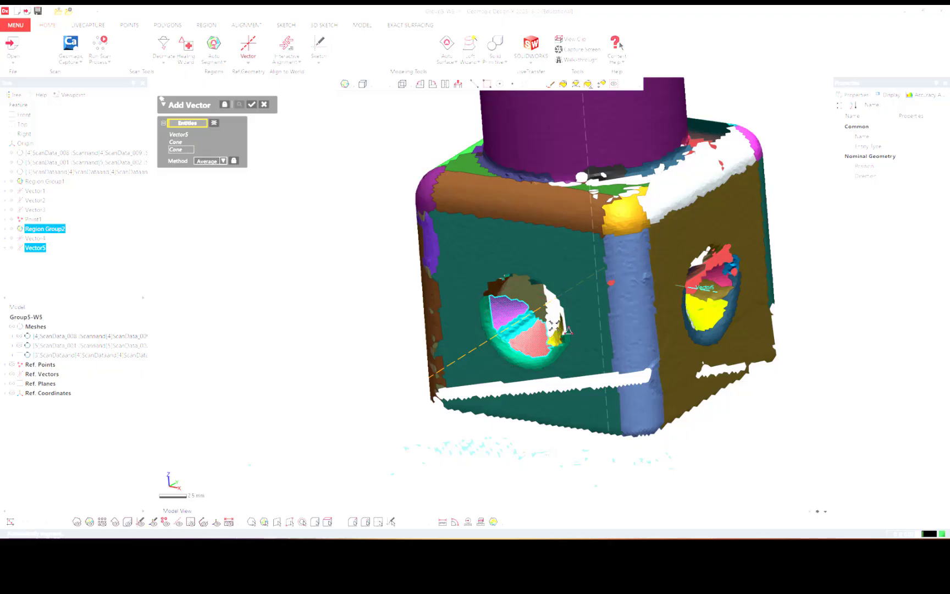
pyautogui.keyDown('ctrl'); pyautogui.moveTo(329, 304); pyautogui.dragTo(334, 304, button='right'); pyautogui.keyUp('ctrl')
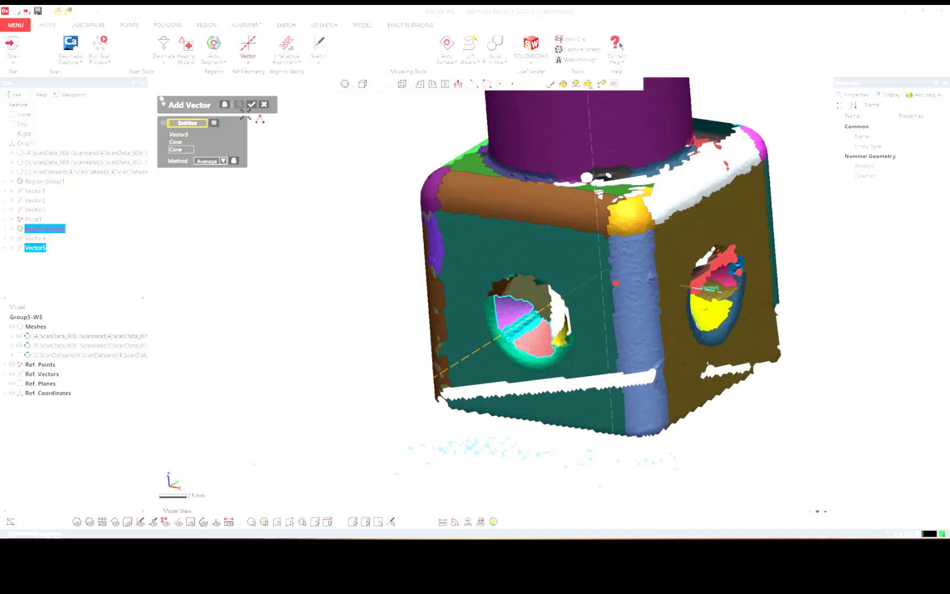
pyautogui.click(264, 104)
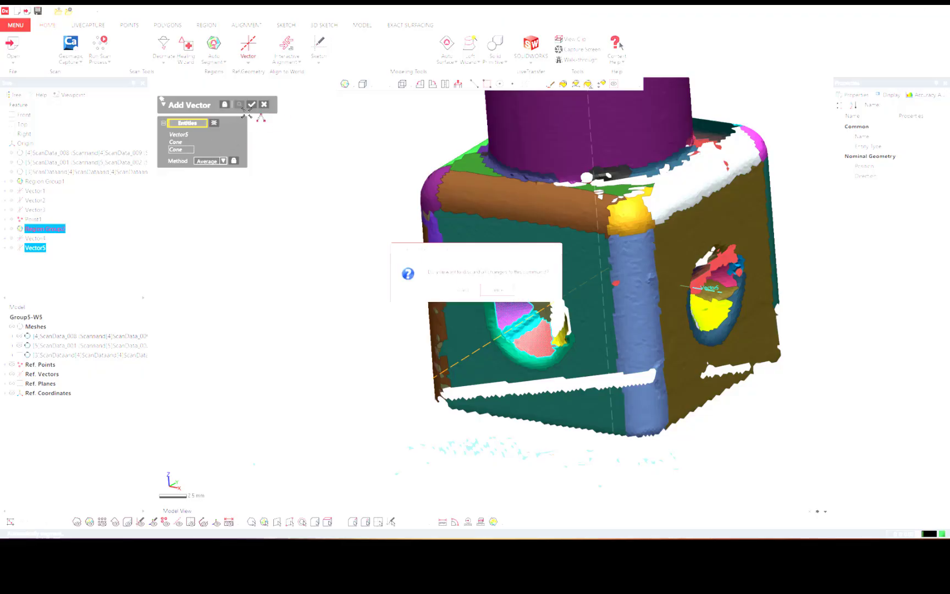
pyautogui.click(459, 289)
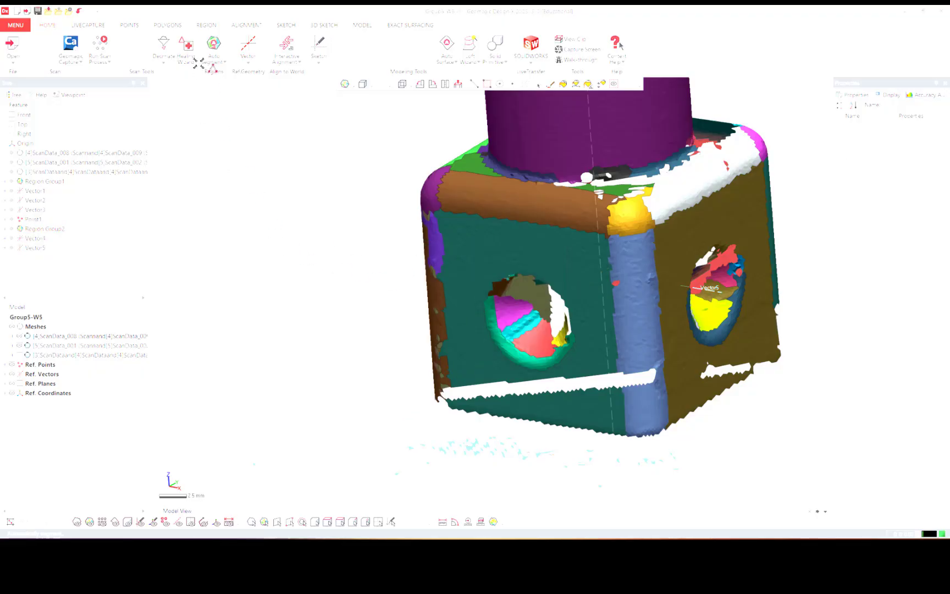
# Step: Add a Find Cone Axis vector from the red and magenta cone regions inside the teal face's hole
pyautogui.click(248, 44)
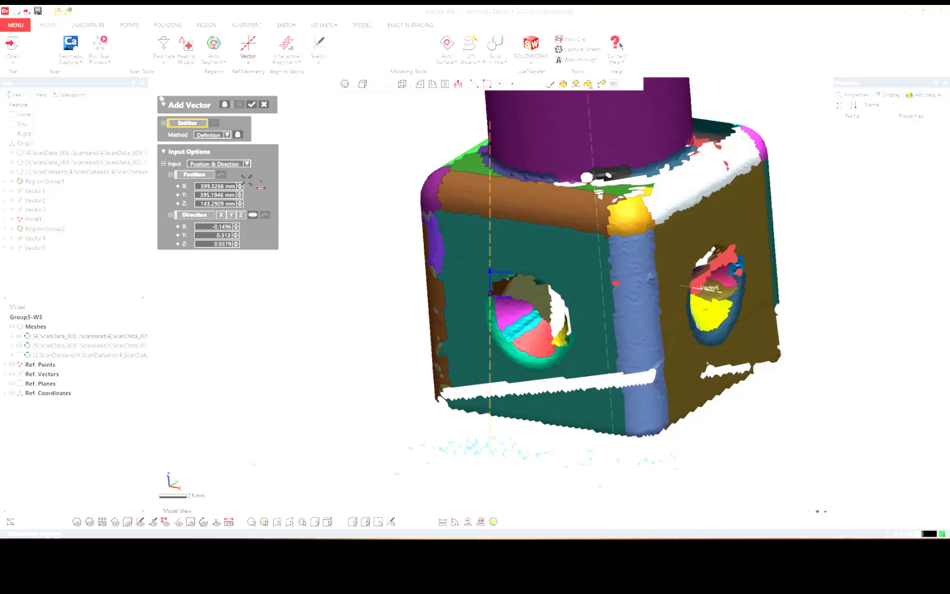
pyautogui.click(226, 134)
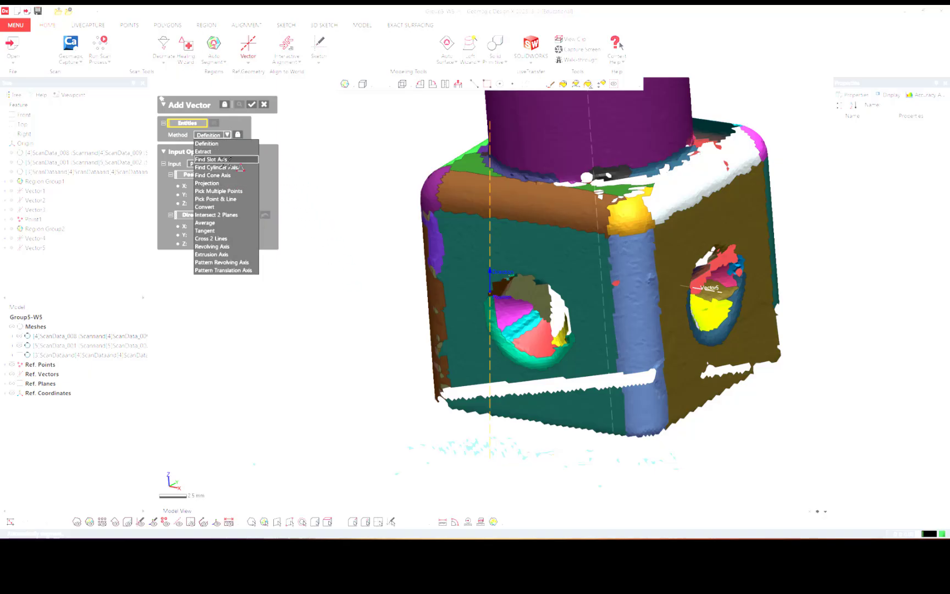
pyautogui.click(226, 175)
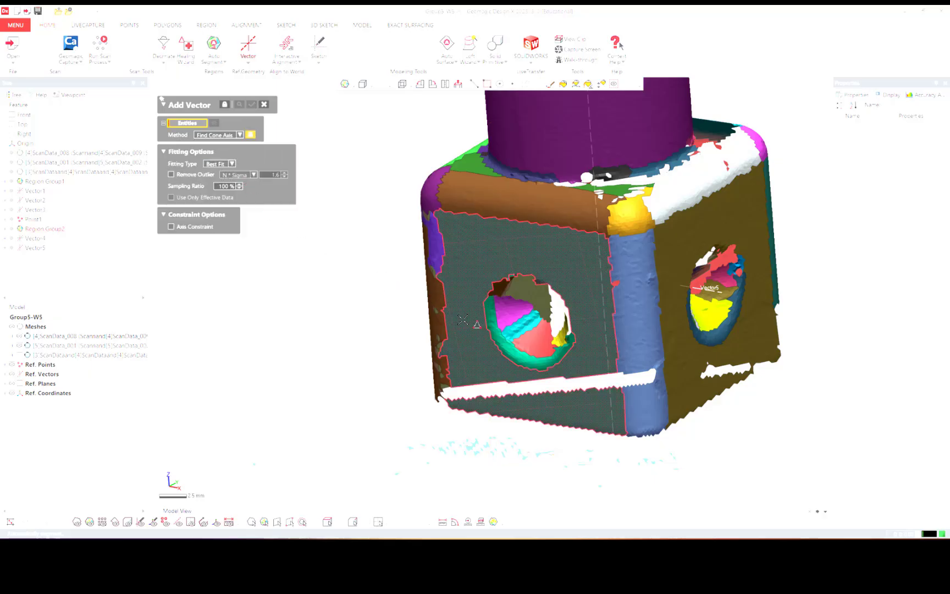
pyautogui.click(531, 341)
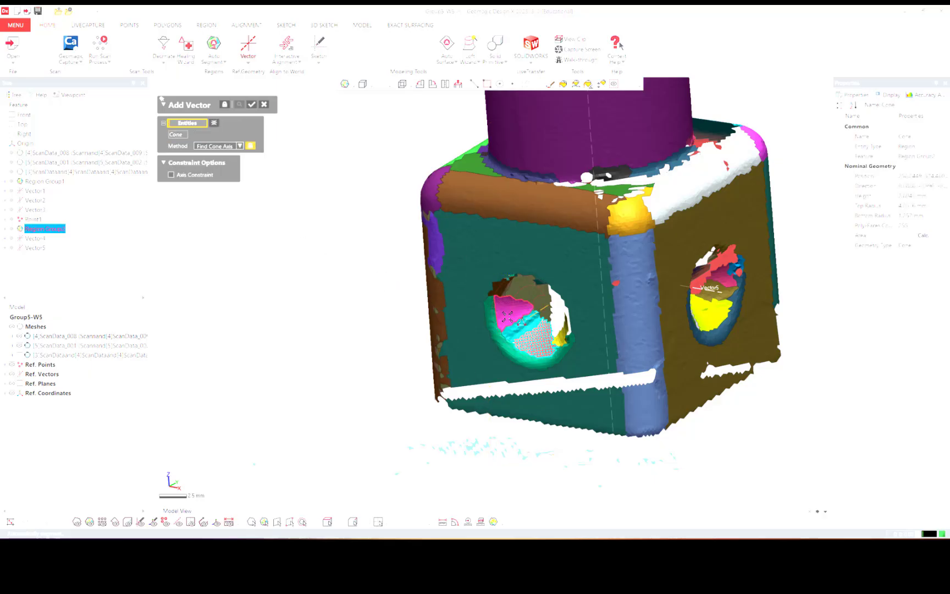
pyautogui.click(506, 314)
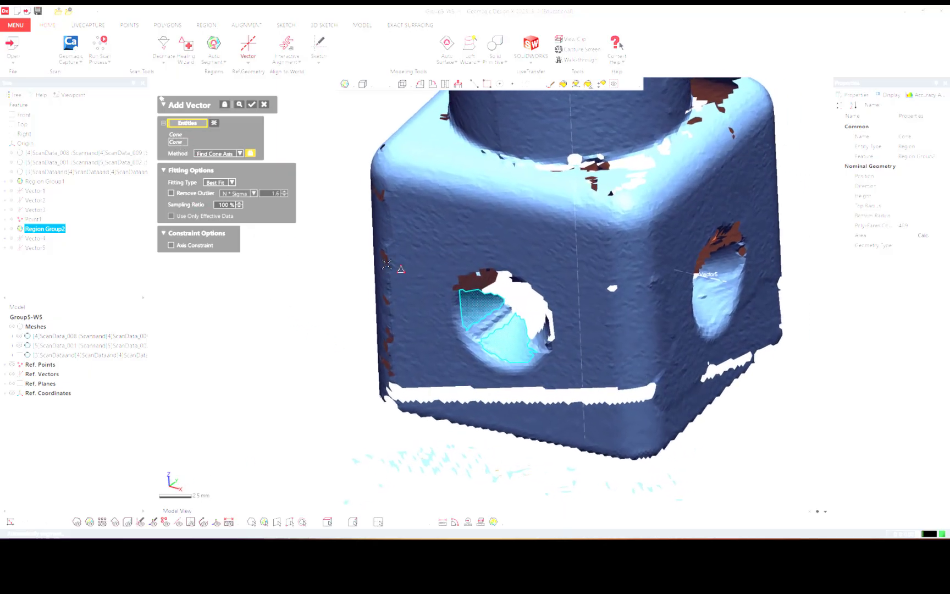
pyautogui.click(265, 105)
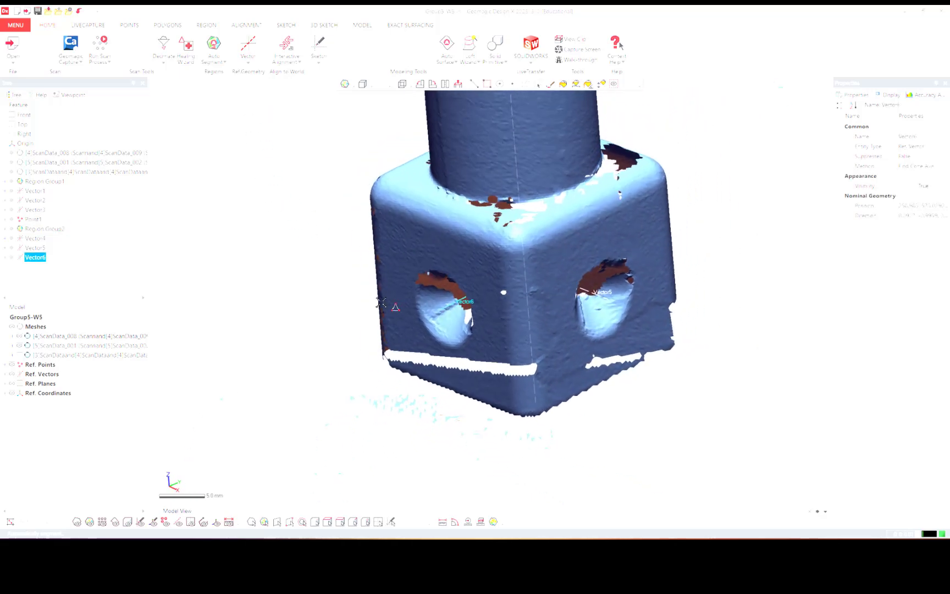
# Step: Add a reference point with the Intersect 2 Lines method from the column shaft vector and the teal face hole's cone axis vector
pyautogui.click(251, 64)
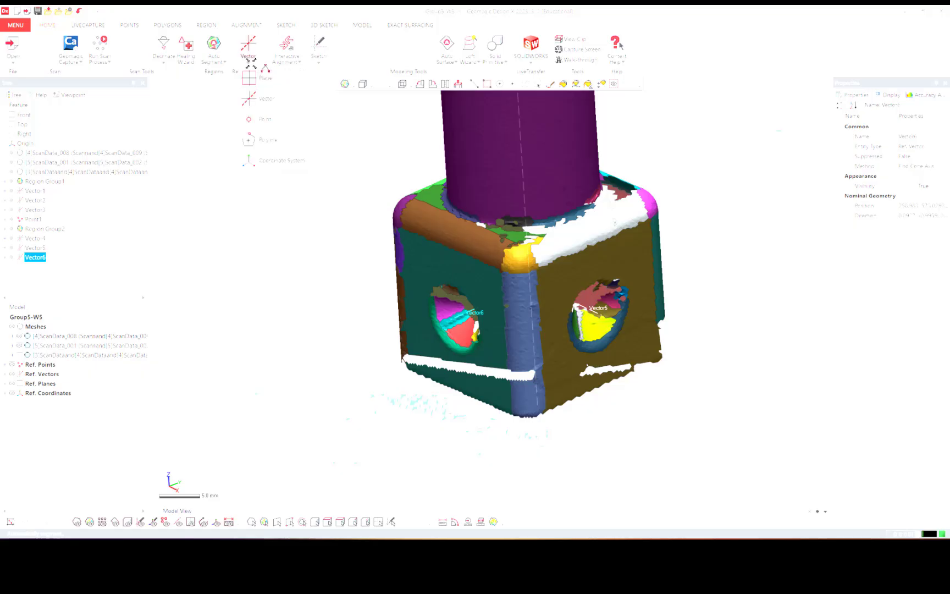
pyautogui.click(254, 116)
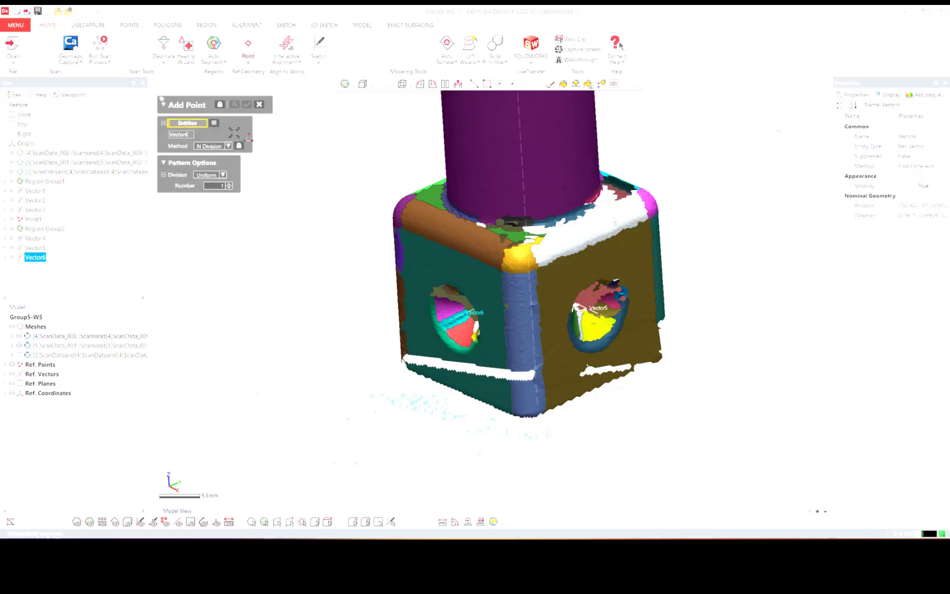
pyautogui.click(228, 146)
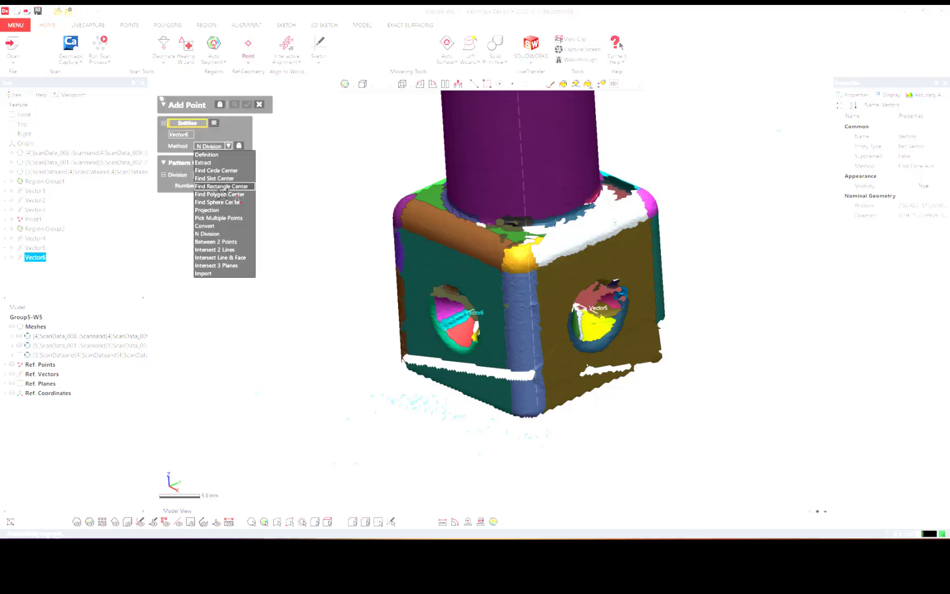
pyautogui.click(230, 250)
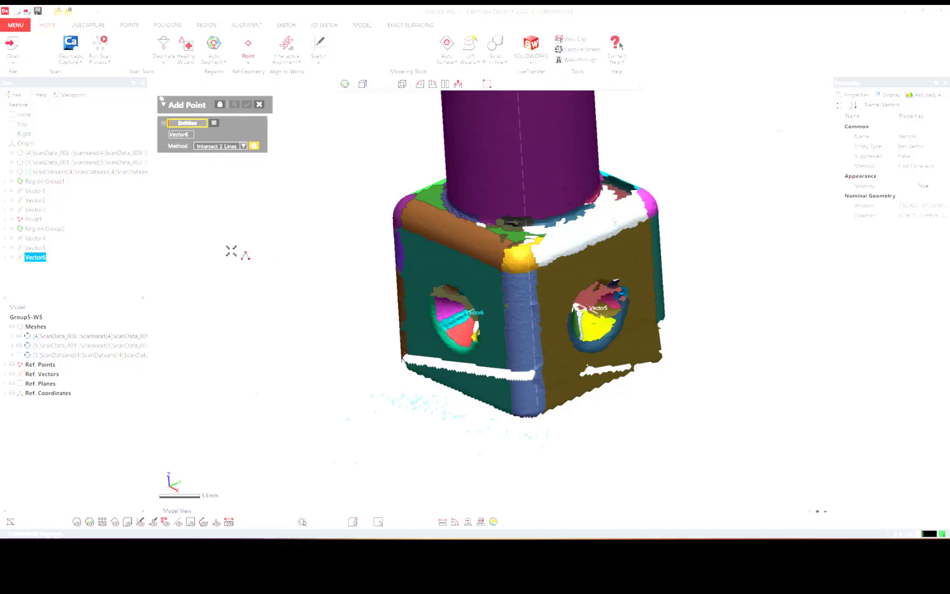
pyautogui.click(534, 334)
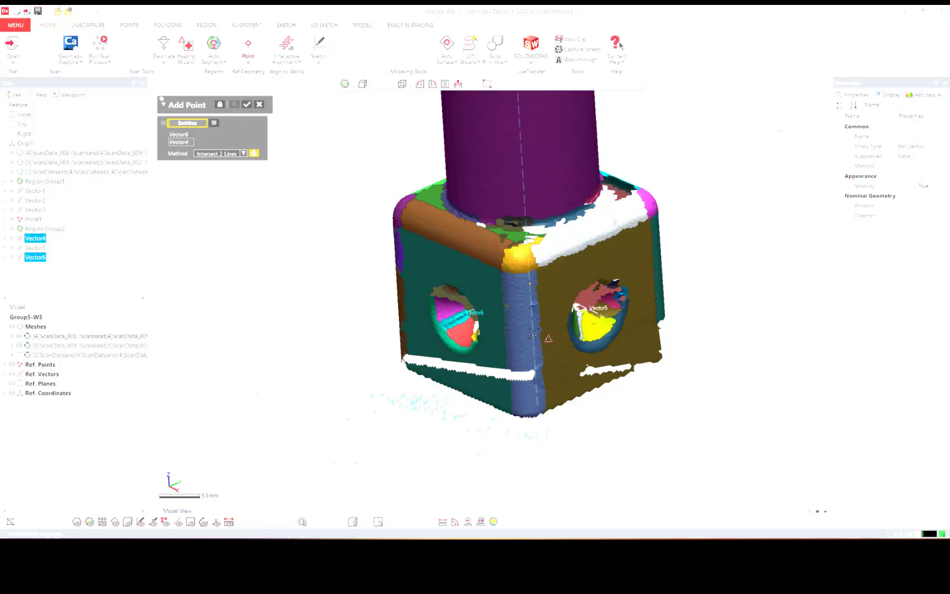
pyautogui.moveTo(382, 367); pyautogui.dragTo(447, 350, button='right')
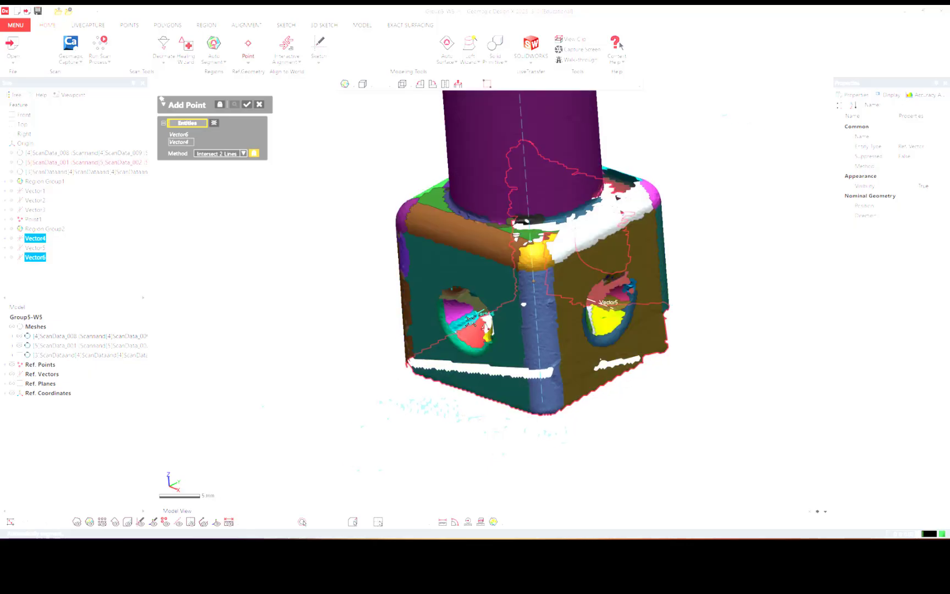
pyautogui.click(468, 318)
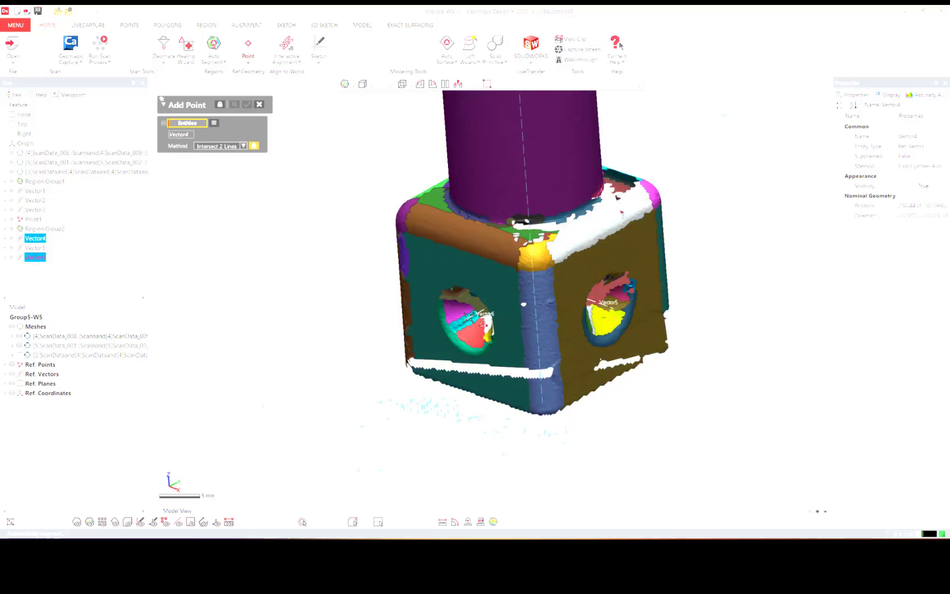
pyautogui.moveTo(468, 318); pyautogui.dragTo(523, 327, button='right')
pyautogui.scroll(2, 465, 344)
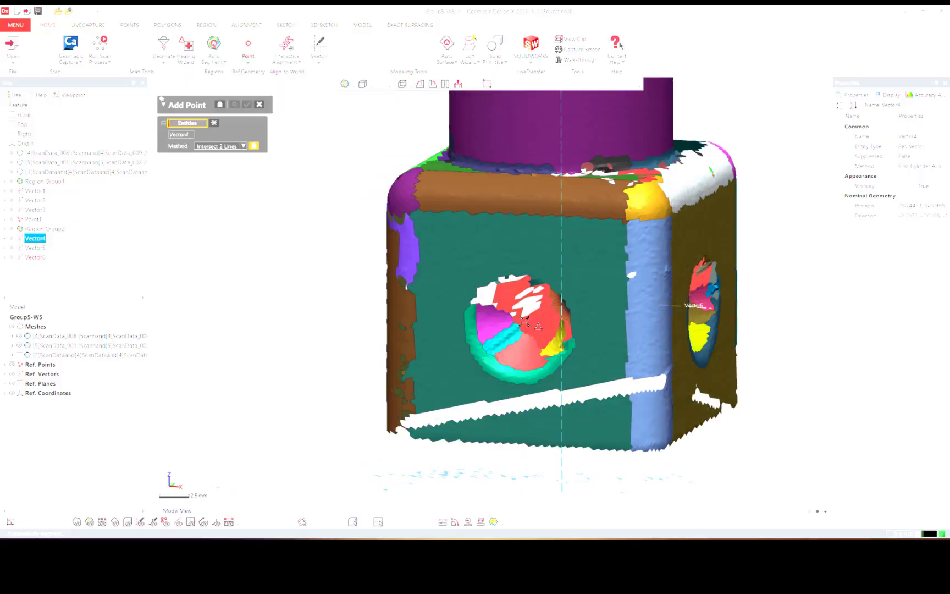
pyautogui.click(524, 321)
pyautogui.moveTo(452, 365); pyautogui.dragTo(431, 357, button='right')
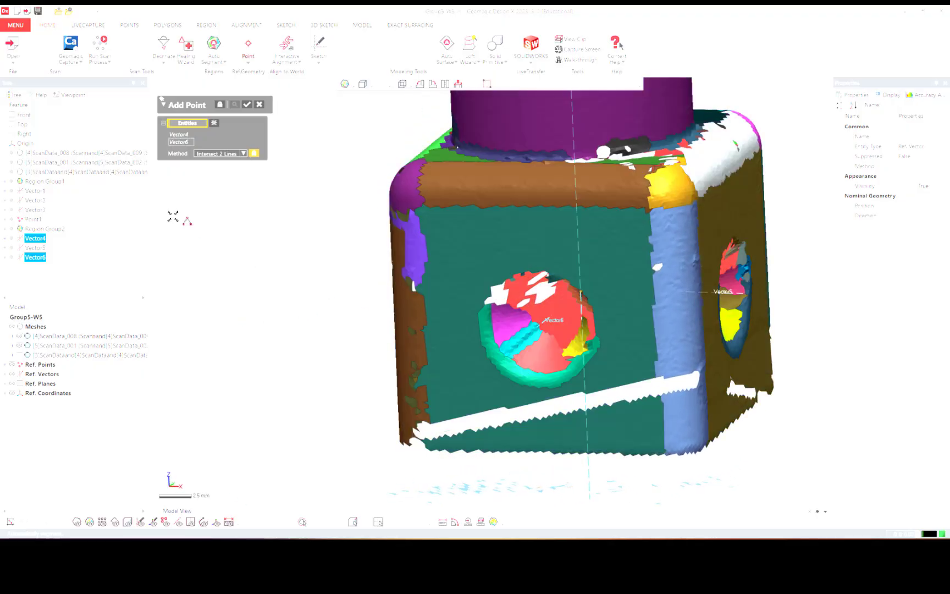
pyautogui.click(246, 104)
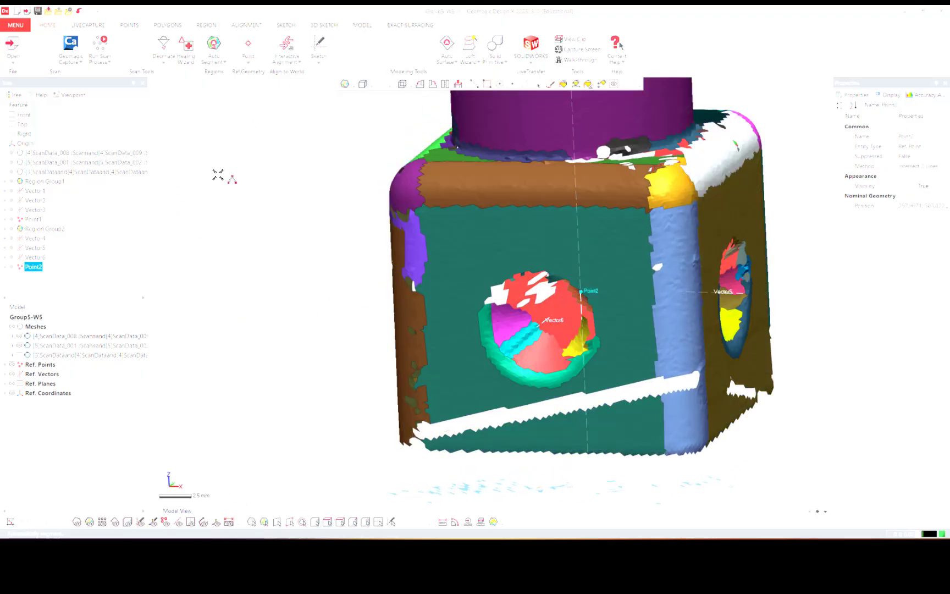
# Step: Start an Interactive Alignment with the second column mesh, [5]ScanData_001, as the moving entity
pyautogui.scroll(-3, 242, 192)
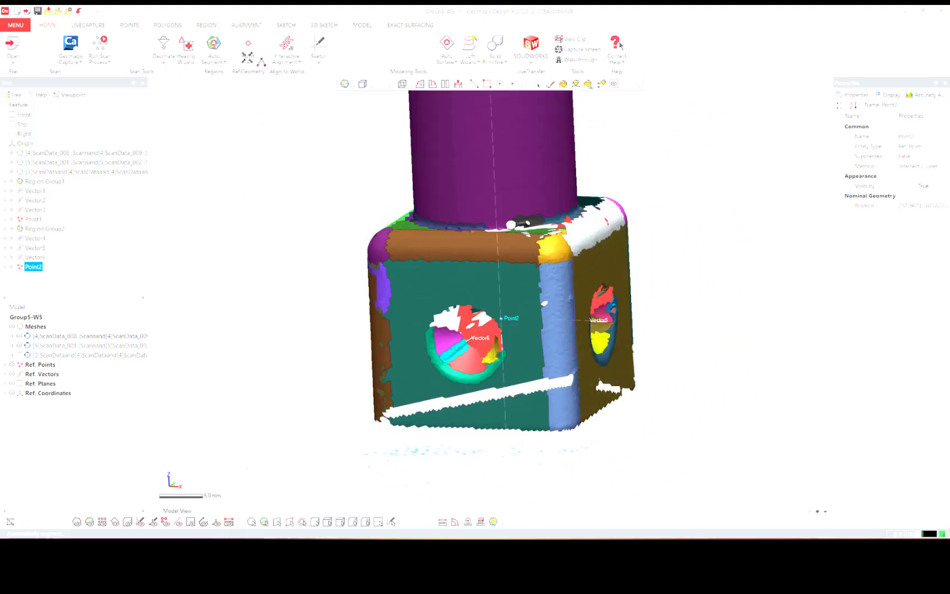
pyautogui.click(286, 45)
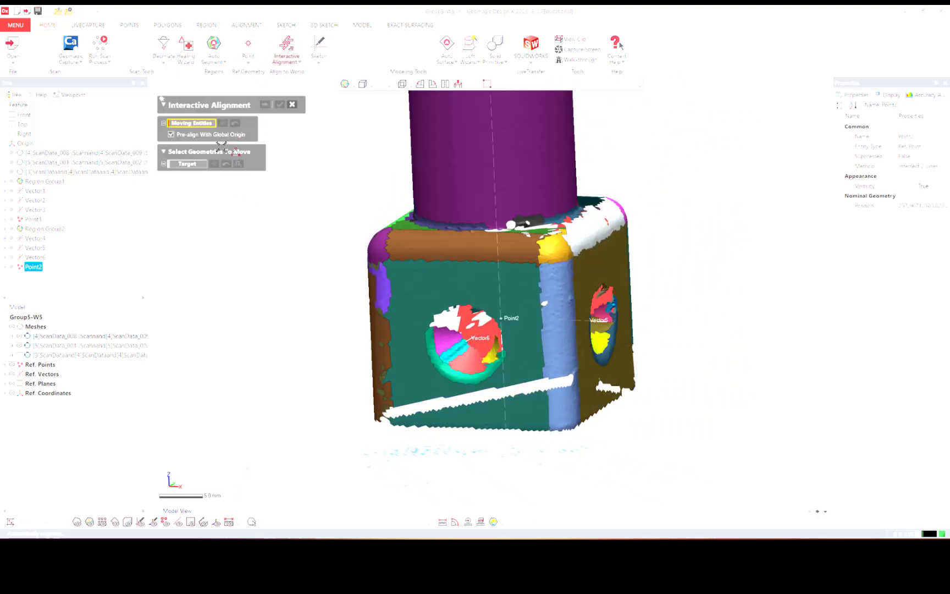
pyautogui.scroll(-8, 352, 227)
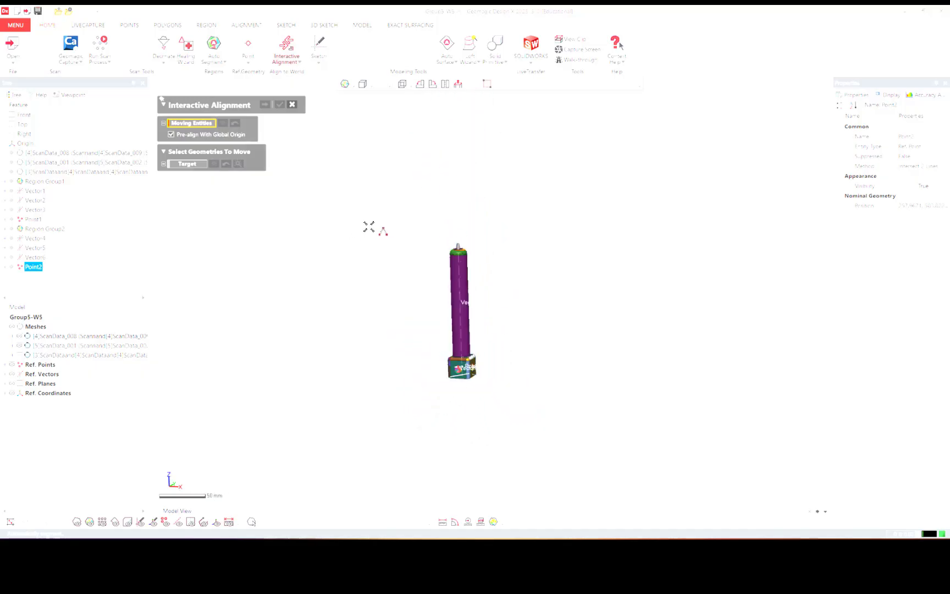
pyautogui.click(518, 395)
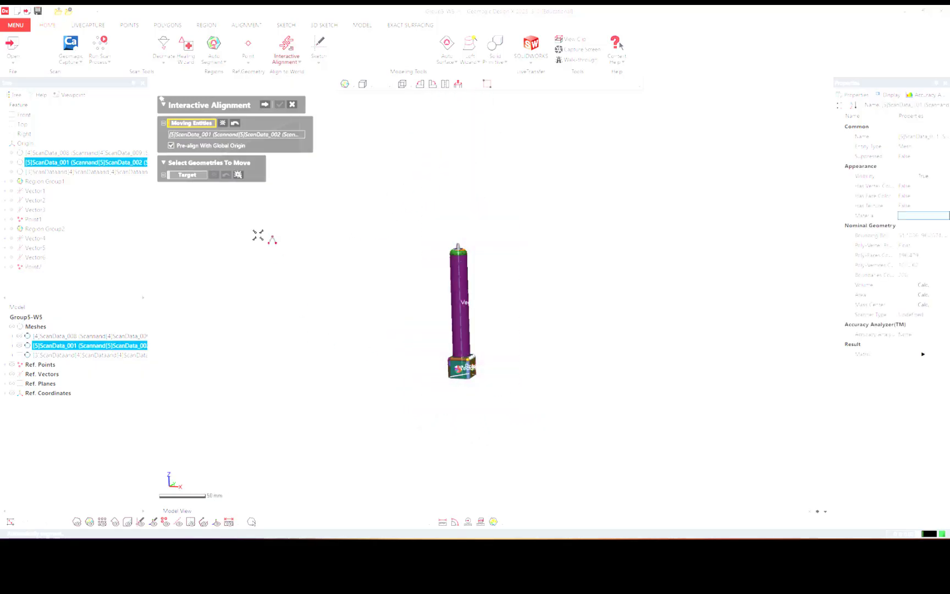
pyautogui.click(264, 103)
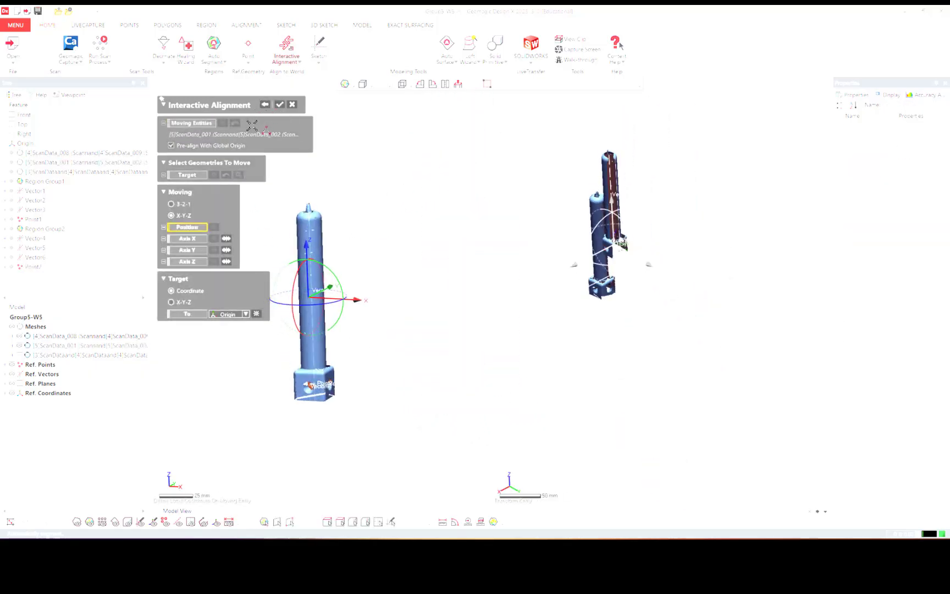
# Step: Set the X-Y-Z alignment's moving position to the new intersection point, Point2, inside the column's base block
pyautogui.scroll(10, 329, 363)
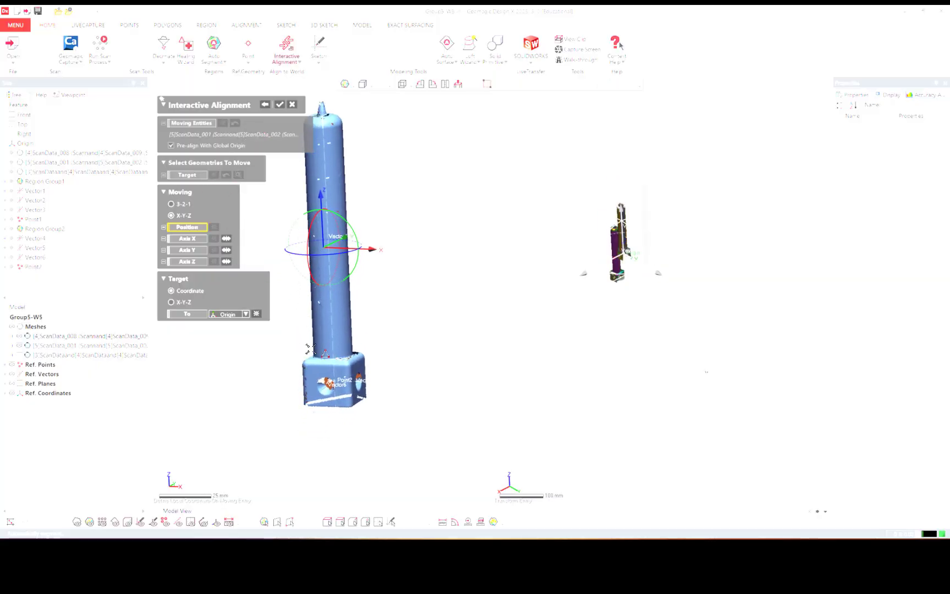
pyautogui.scroll(10, 346, 375)
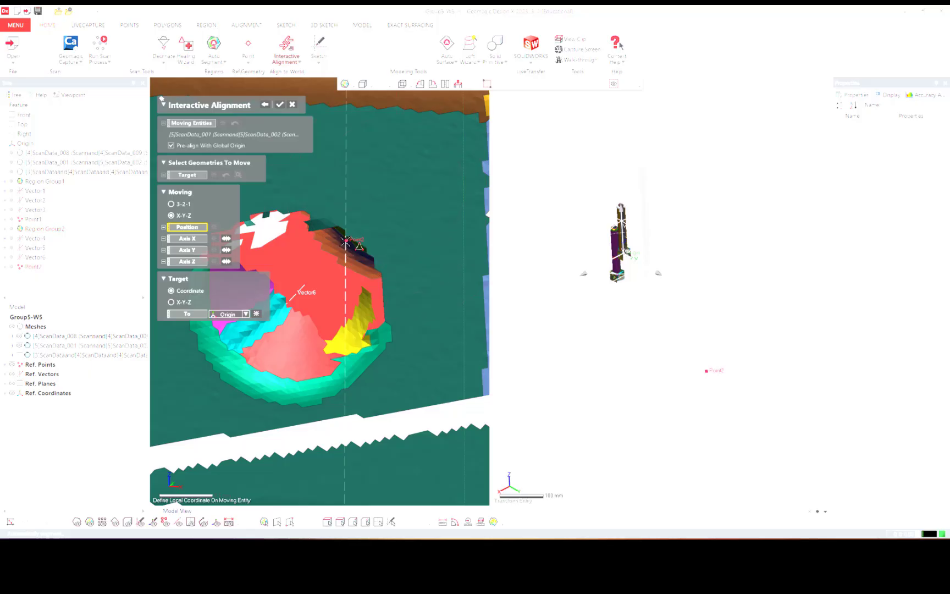
pyautogui.click(345, 240)
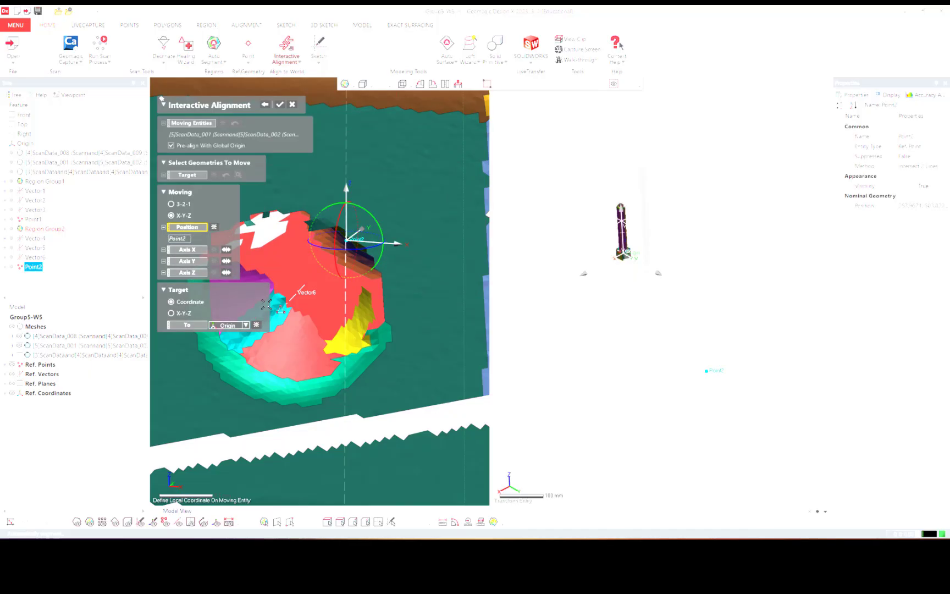
# Step: Assign the shaft vector Vector4 to Axis Z of the moving coordinate and reverse its direction
pyautogui.click(183, 272)
pyautogui.scroll(-5, 275, 371)
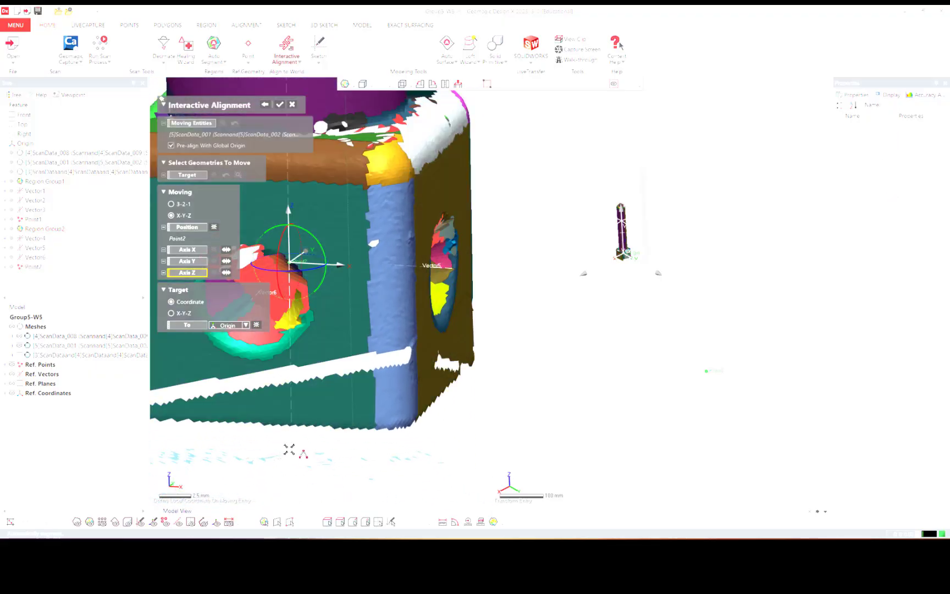
pyautogui.click(292, 446)
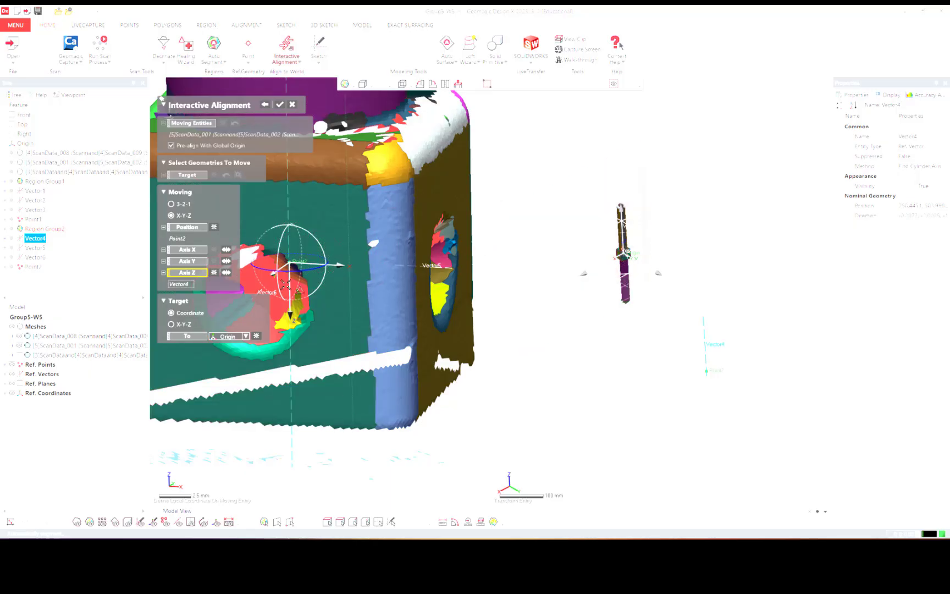
pyautogui.click(226, 272)
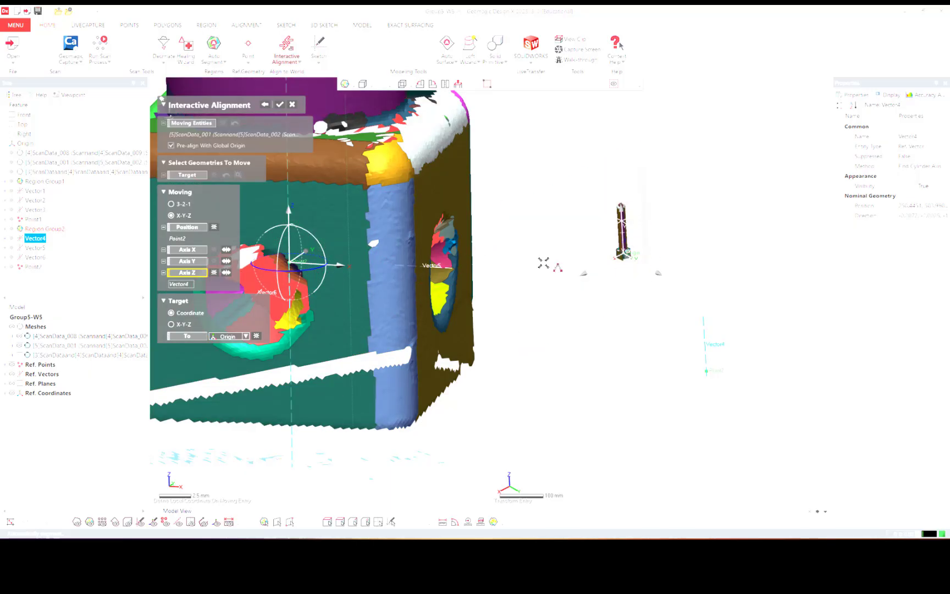
pyautogui.click(587, 242)
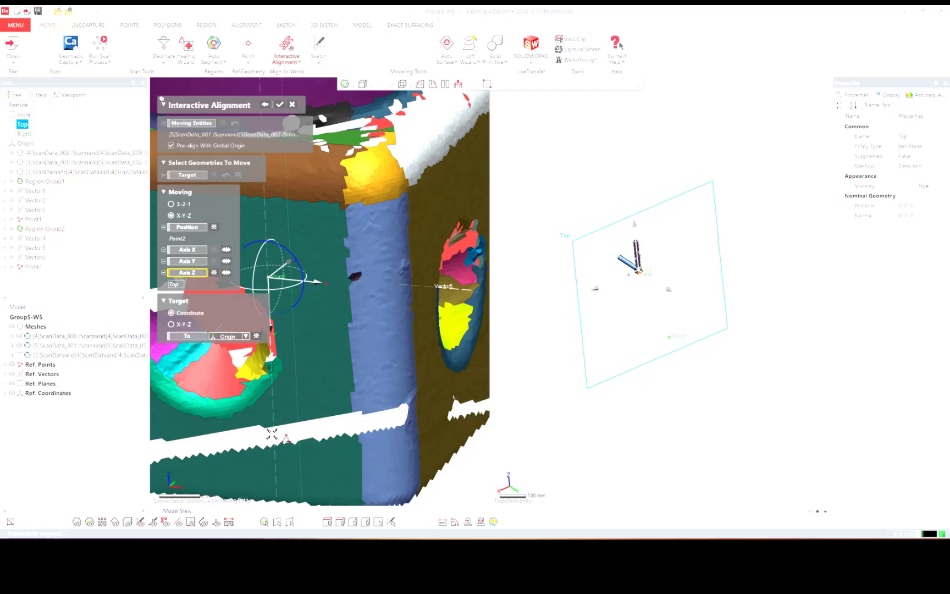
pyautogui.scroll(-3, 274, 473)
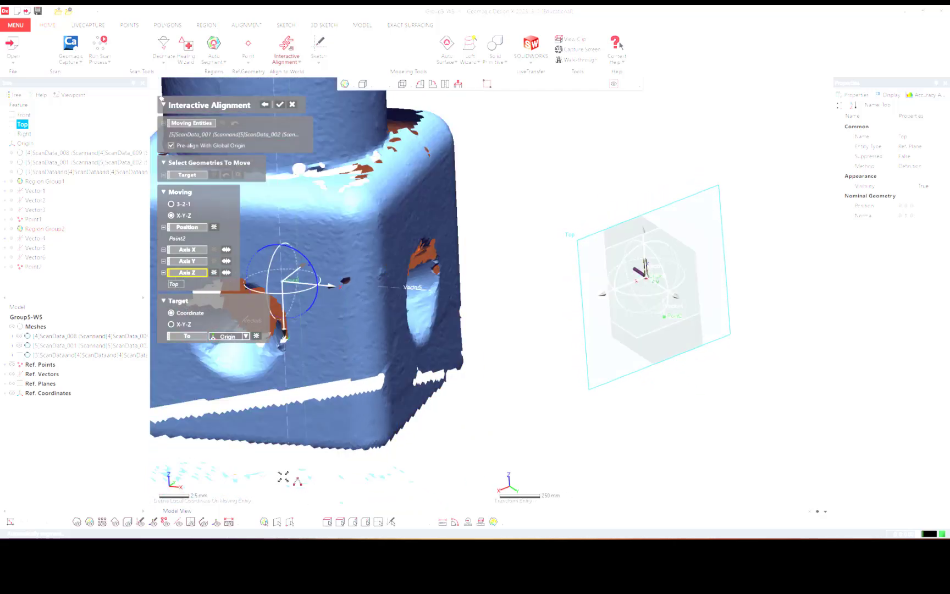
pyautogui.click(282, 327)
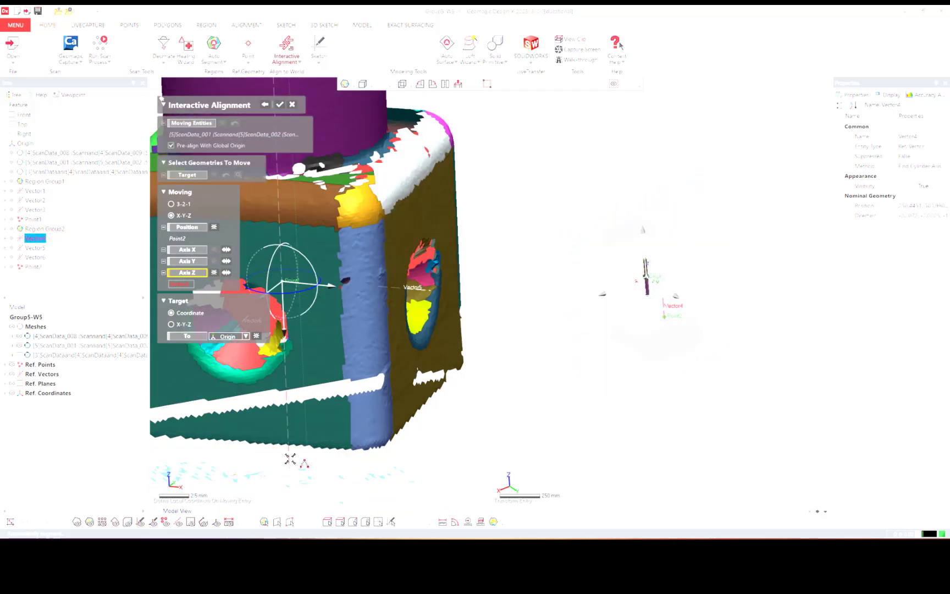
pyautogui.click(226, 273)
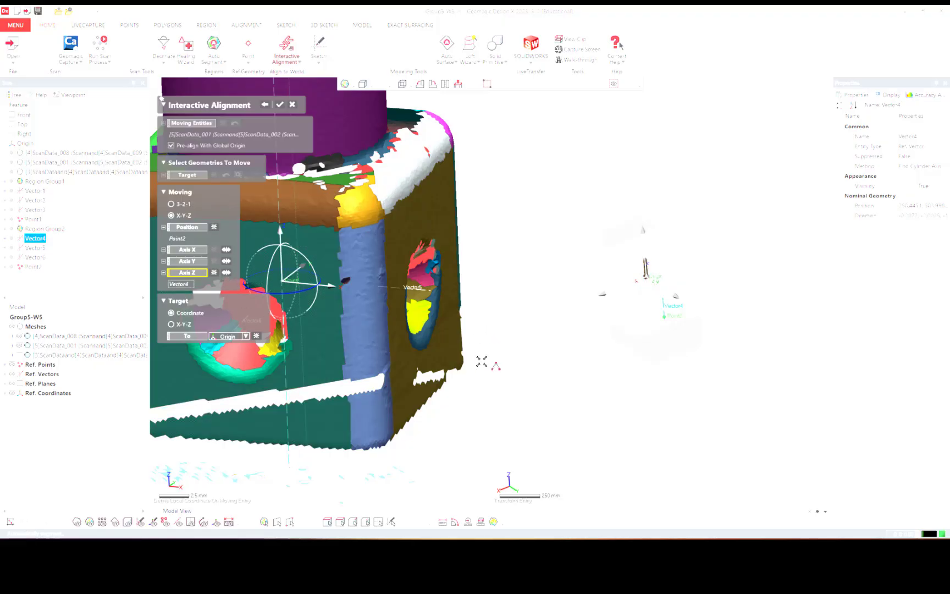
# Step: Assign the brown face hole's vector Vector5 to Axis X, reverse its direction, and apply the alignment to the Origin
pyautogui.scroll(12, 623, 389)
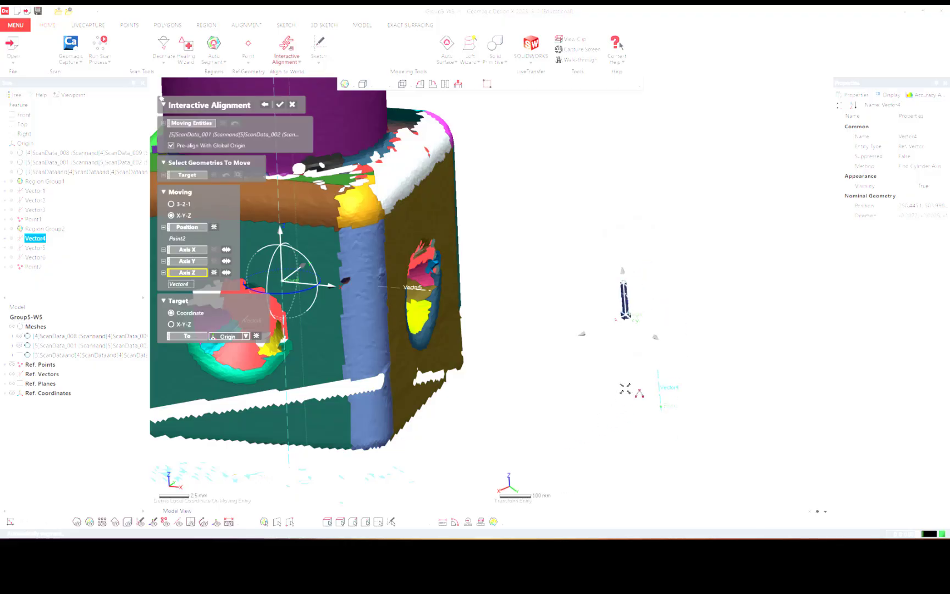
pyautogui.moveTo(623, 387); pyautogui.dragTo(610, 393, button='right')
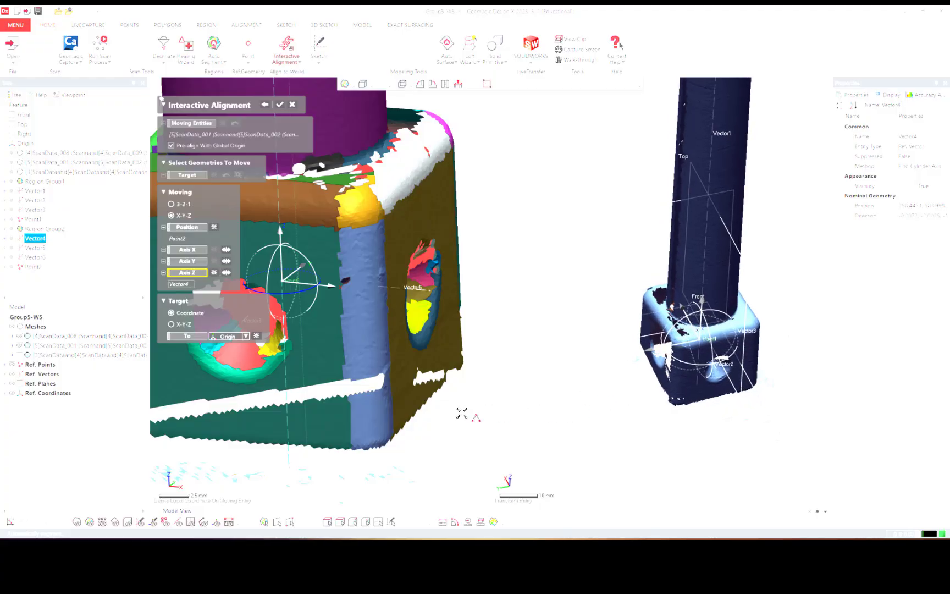
pyautogui.click(193, 250)
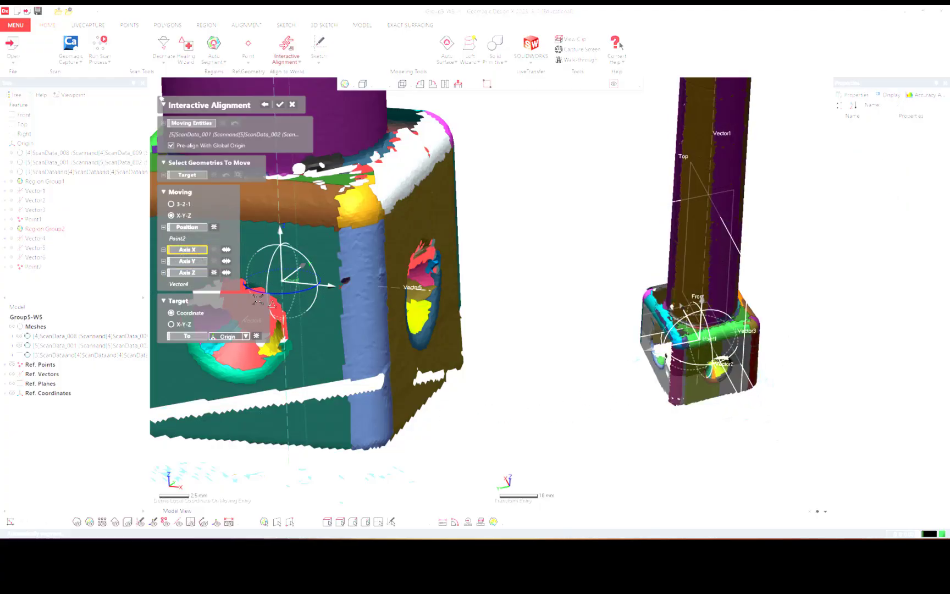
pyautogui.click(416, 291)
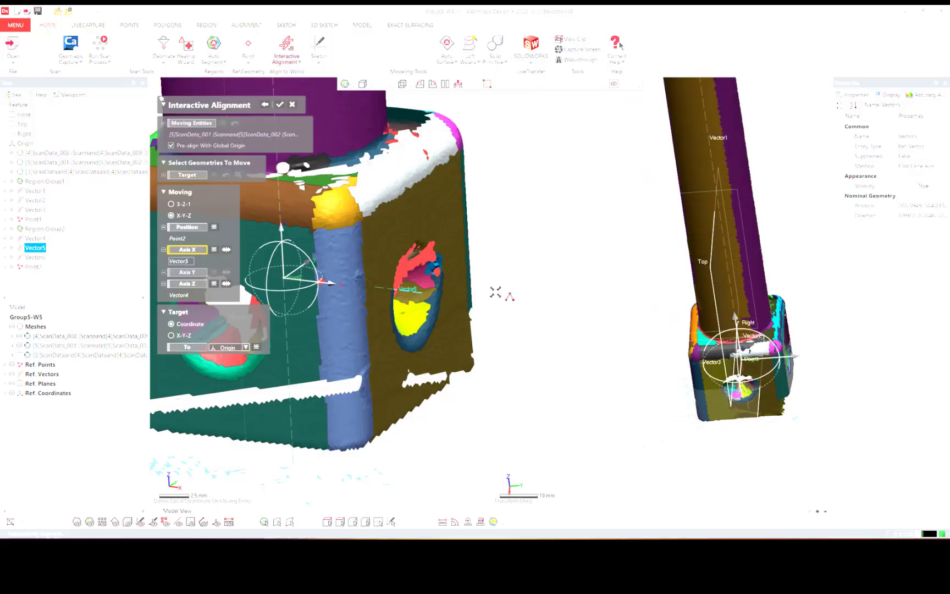
pyautogui.click(227, 248)
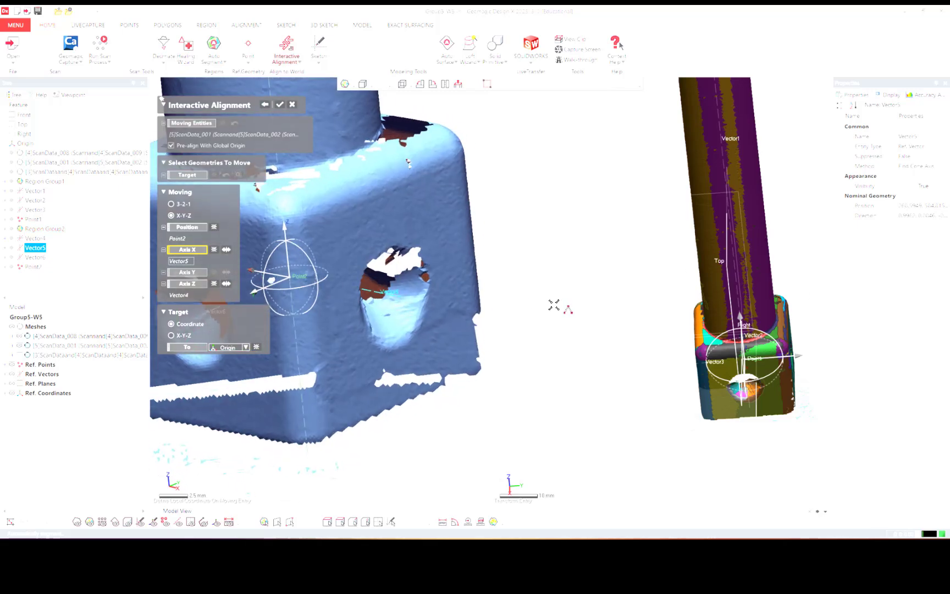
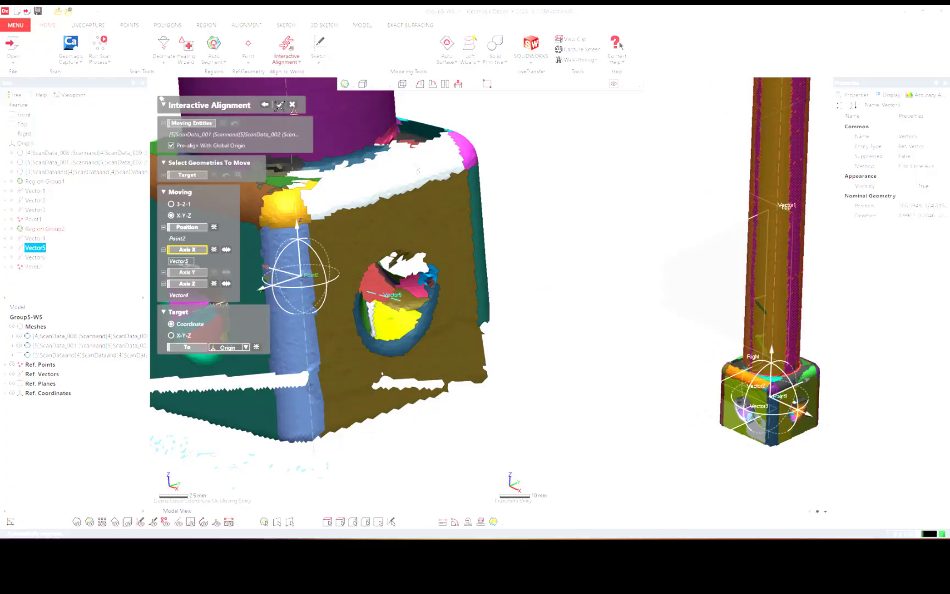
pyautogui.click(279, 105)
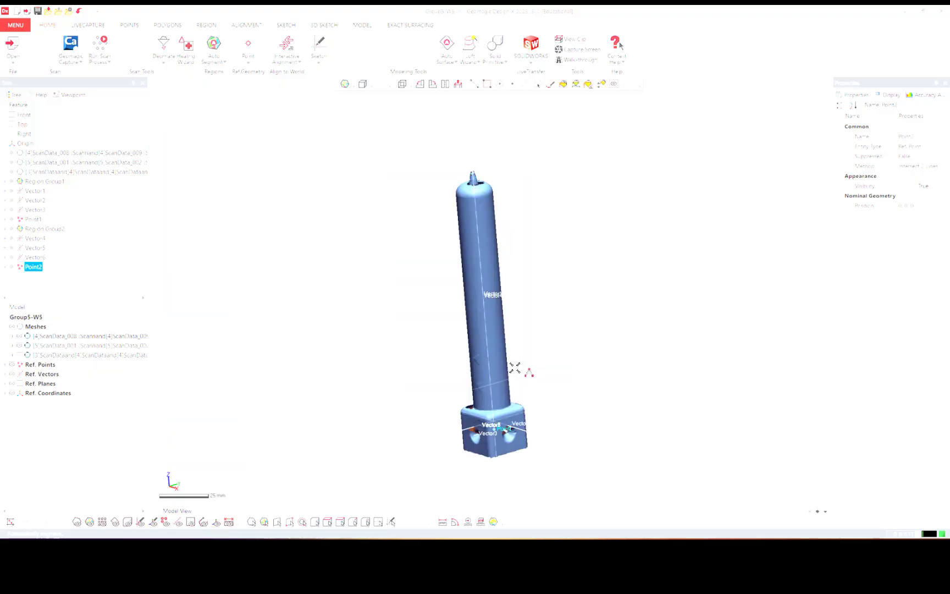
# Step: Show the hidden third column mesh and bring its block end into view
pyautogui.moveTo(487, 356); pyautogui.dragTo(468, 358, button='right')
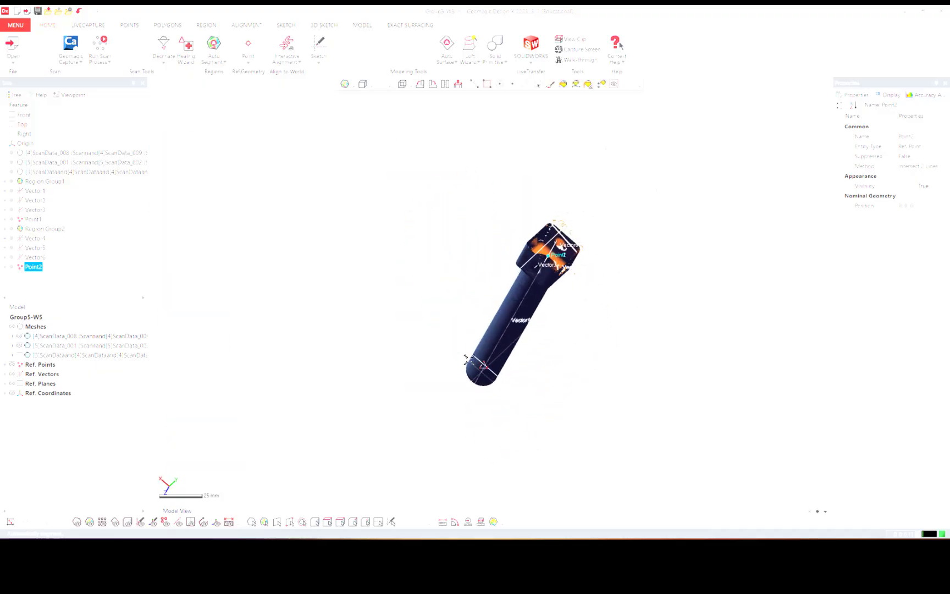
pyautogui.scroll(-3, 467, 357)
pyautogui.scroll(-2, 468, 358)
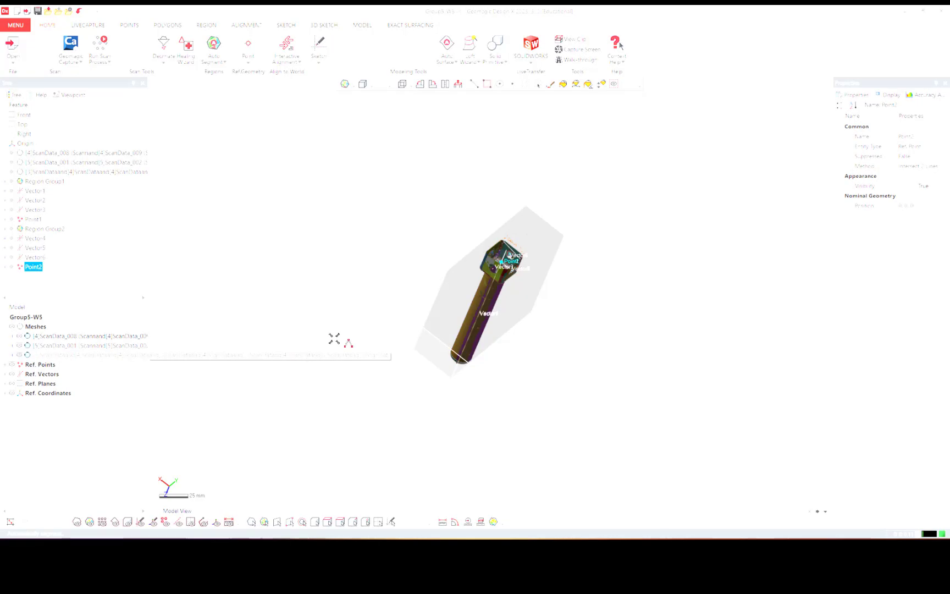
pyautogui.scroll(-4, 350, 318)
pyautogui.moveTo(350, 318); pyautogui.dragTo(349, 320, button='right')
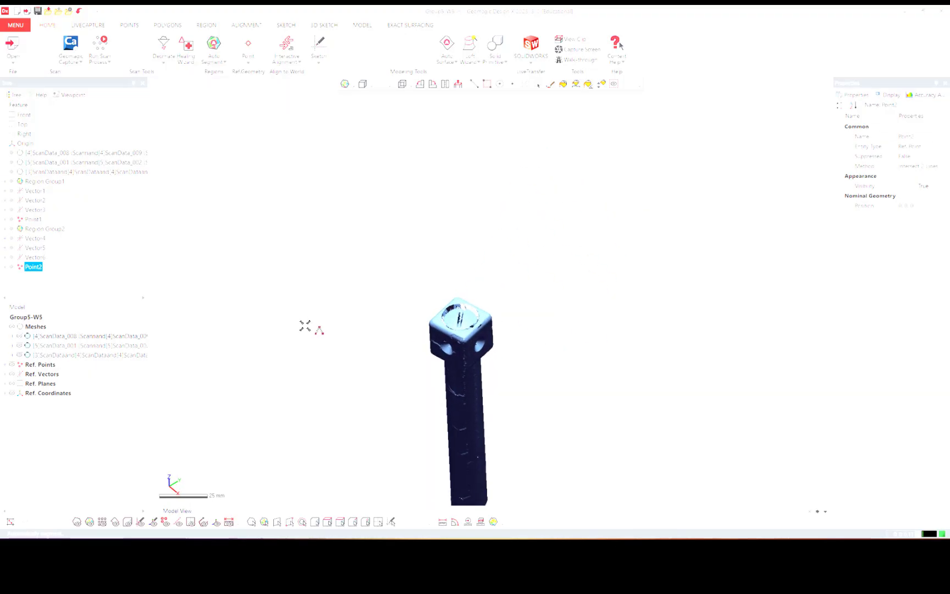
# Step: Auto-segment the third column's mesh into regions at sensitivity 65
pyautogui.scroll(-8, 304, 325)
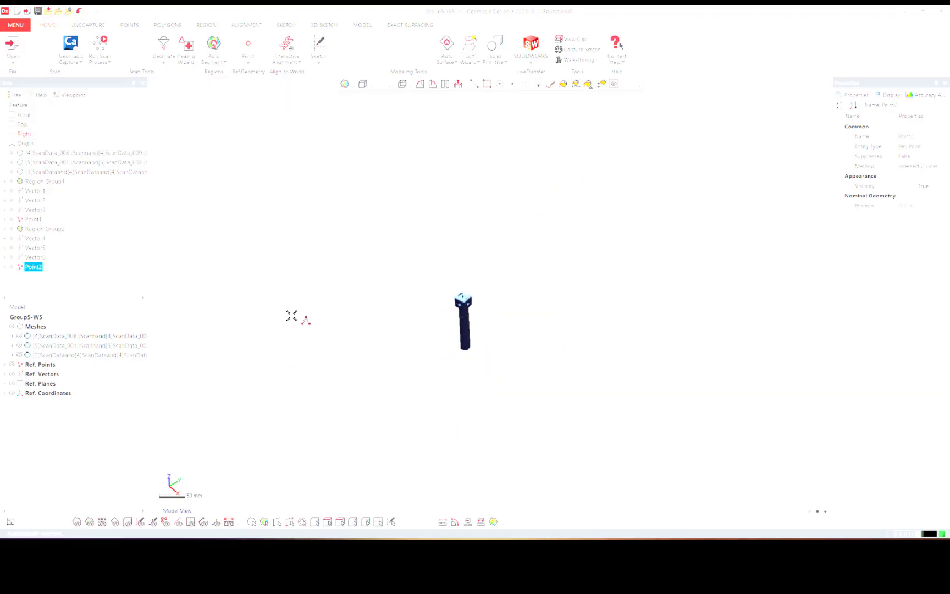
pyautogui.scroll(8, 295, 314)
pyautogui.scroll(3, 290, 316)
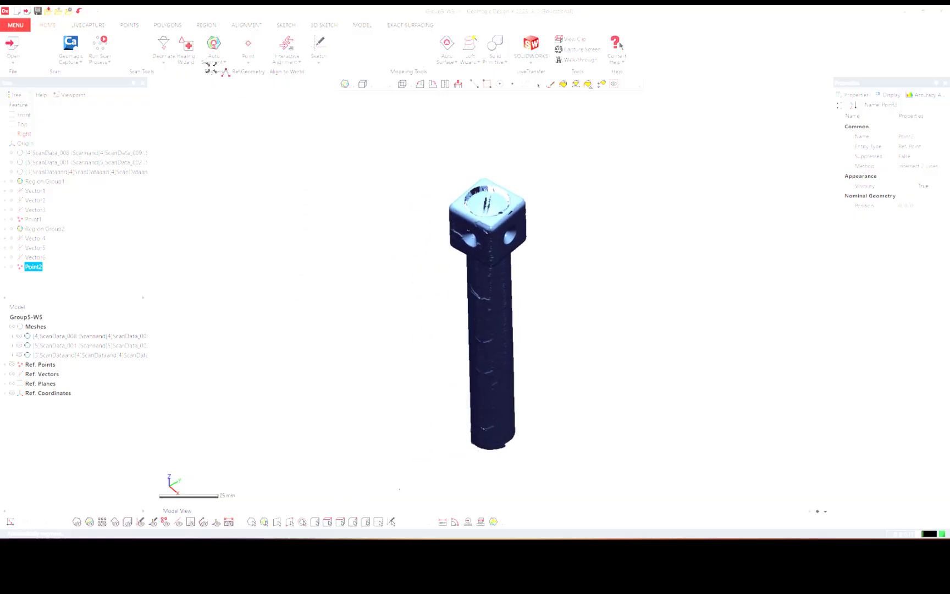
pyautogui.click(200, 26)
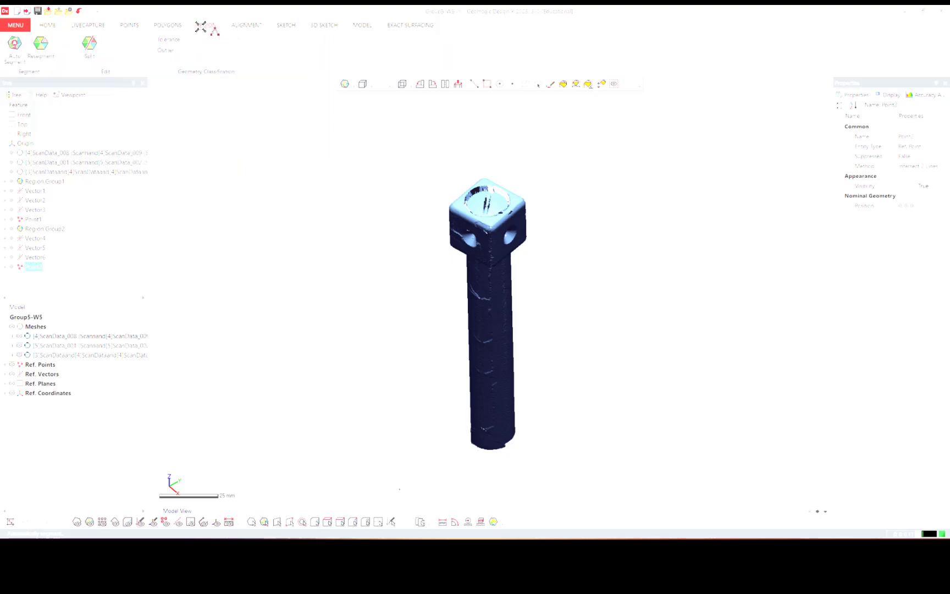
pyautogui.click(15, 44)
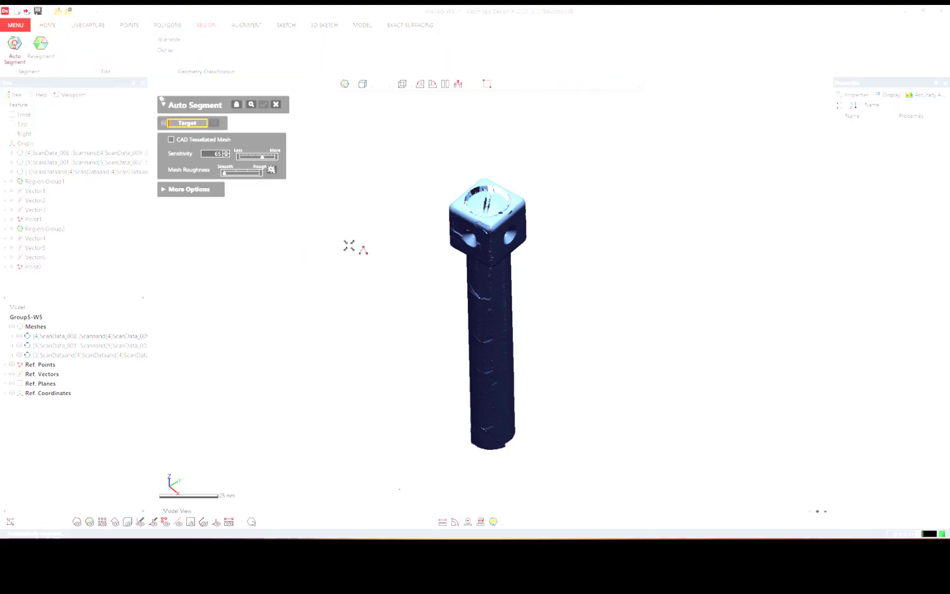
pyautogui.moveTo(376, 152); pyautogui.dragTo(380, 152, button='middle')
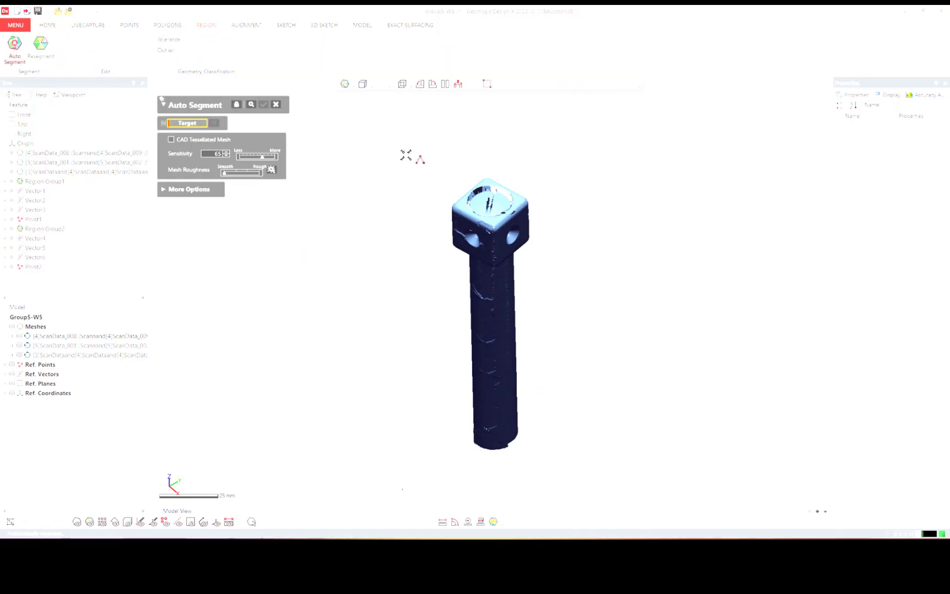
pyautogui.moveTo(404, 154); pyautogui.dragTo(623, 501)
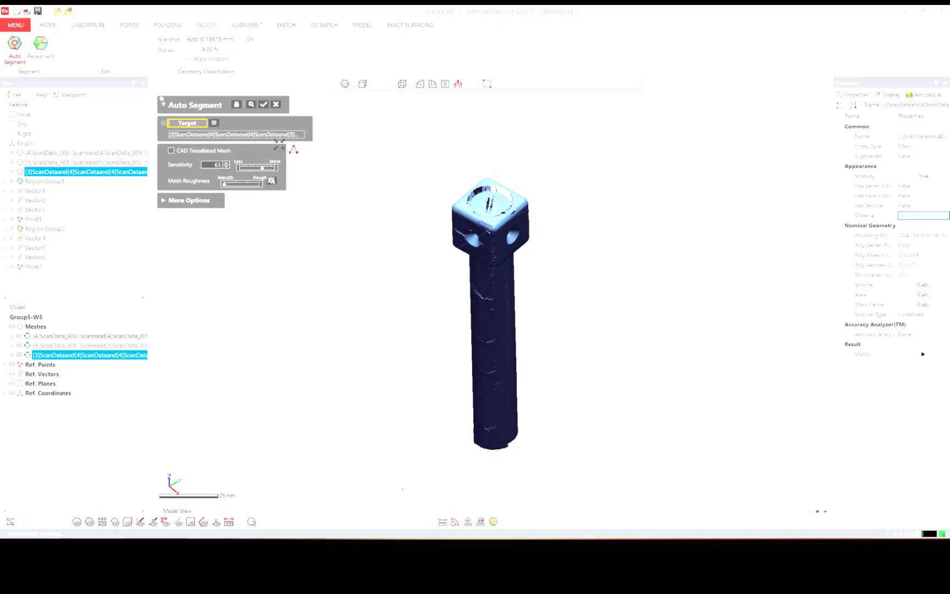
pyautogui.click(262, 105)
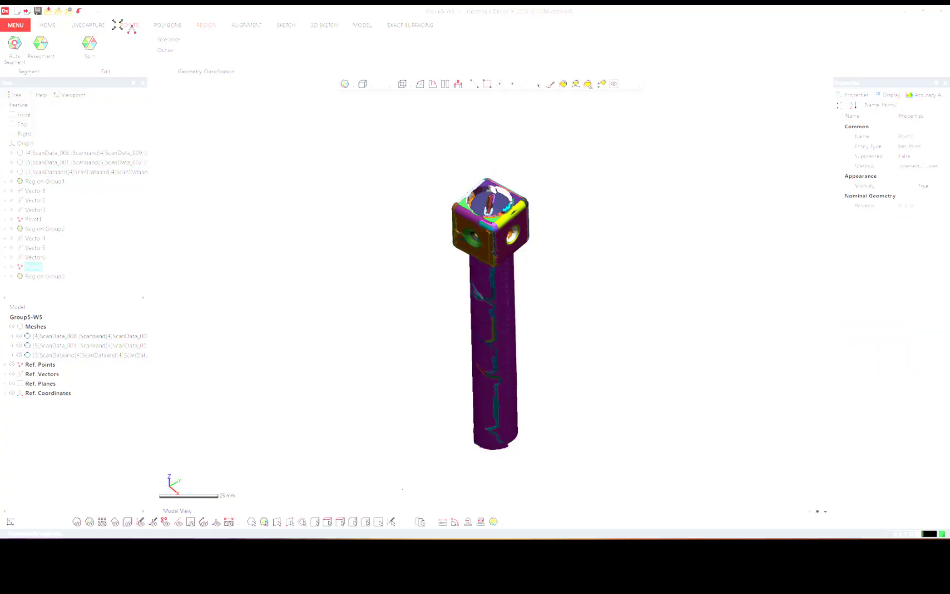
# Step: Add a reference vector along the third column's shaft, using Find Cylinder Axis on the purple cylinder region
pyautogui.click(47, 27)
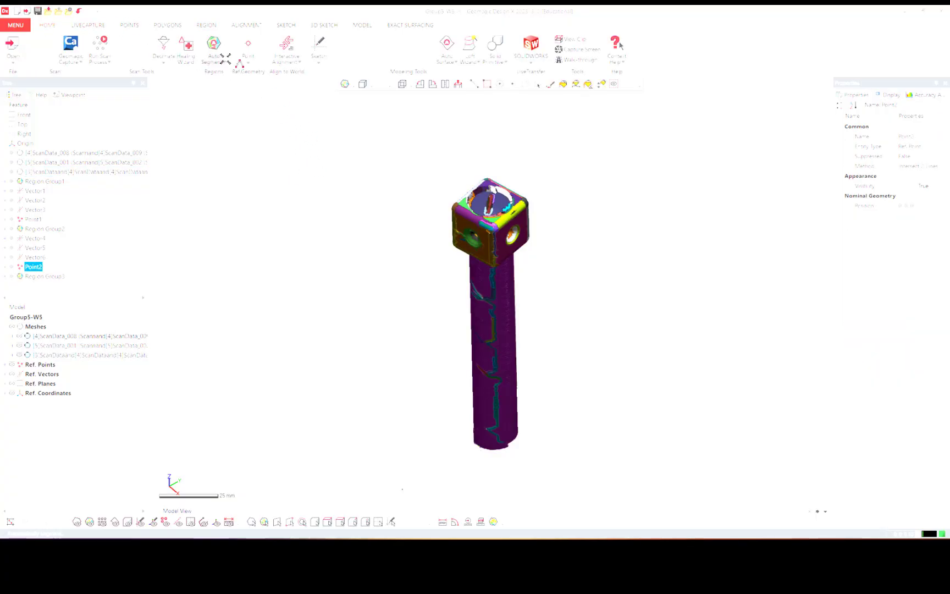
pyautogui.click(245, 61)
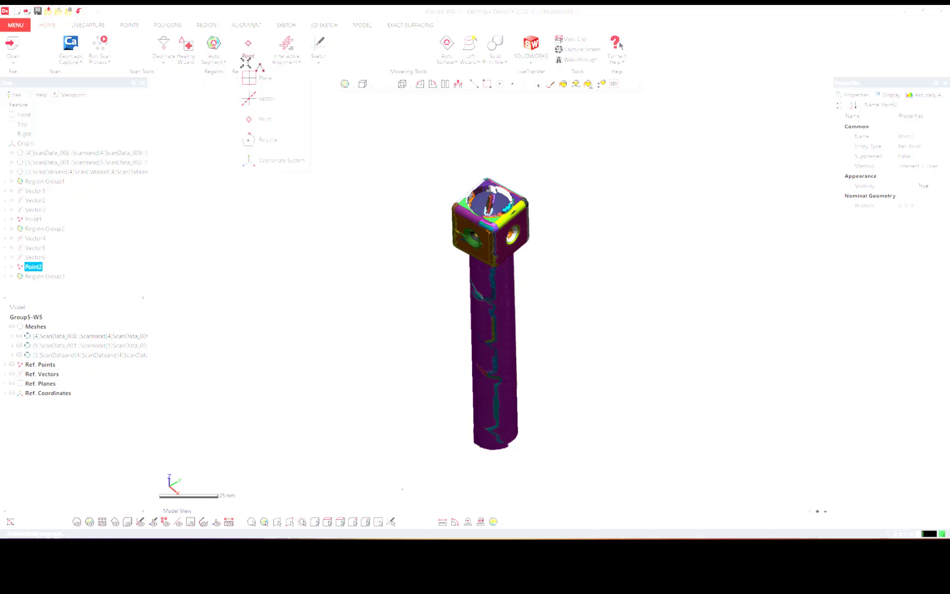
pyautogui.click(250, 97)
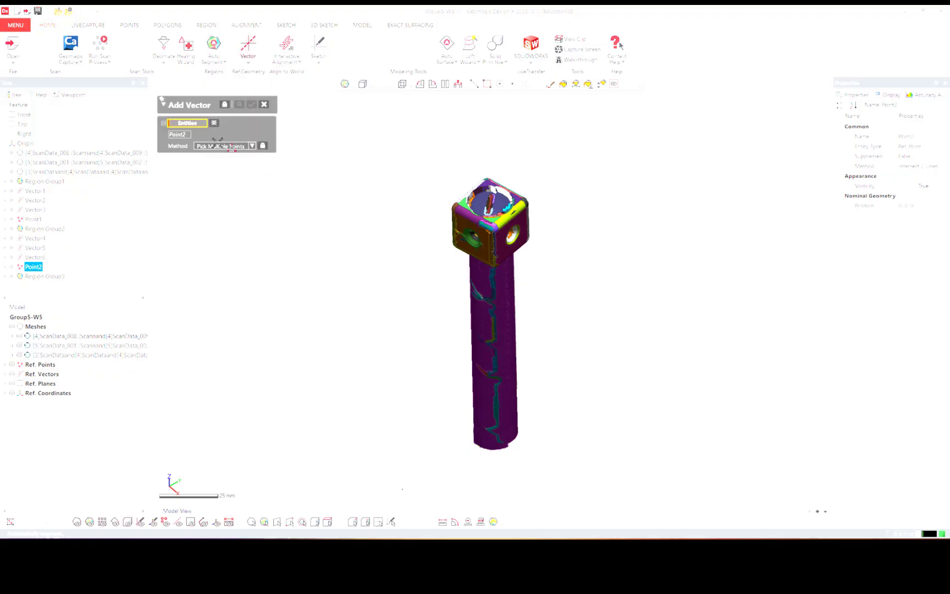
pyautogui.click(227, 146)
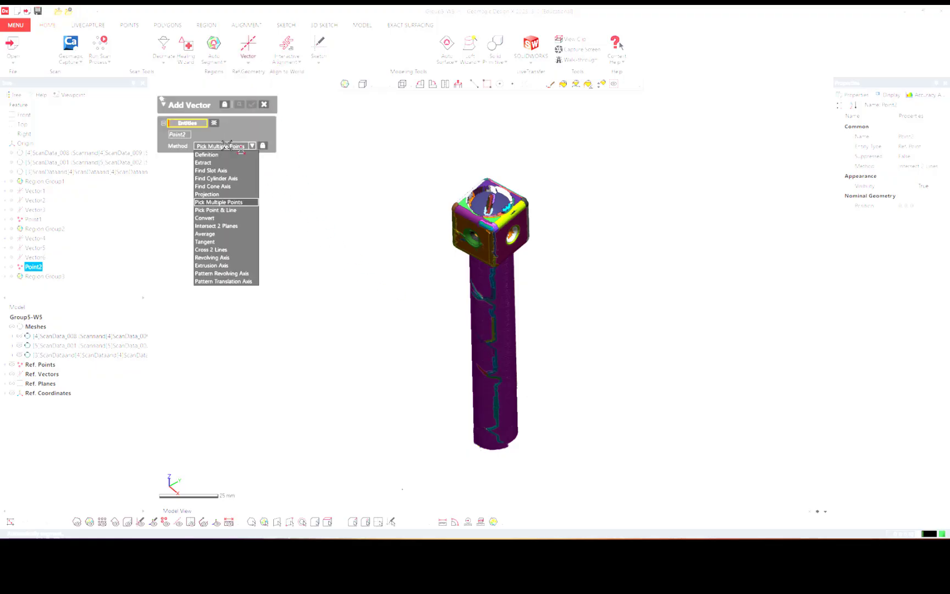
pyautogui.click(227, 178)
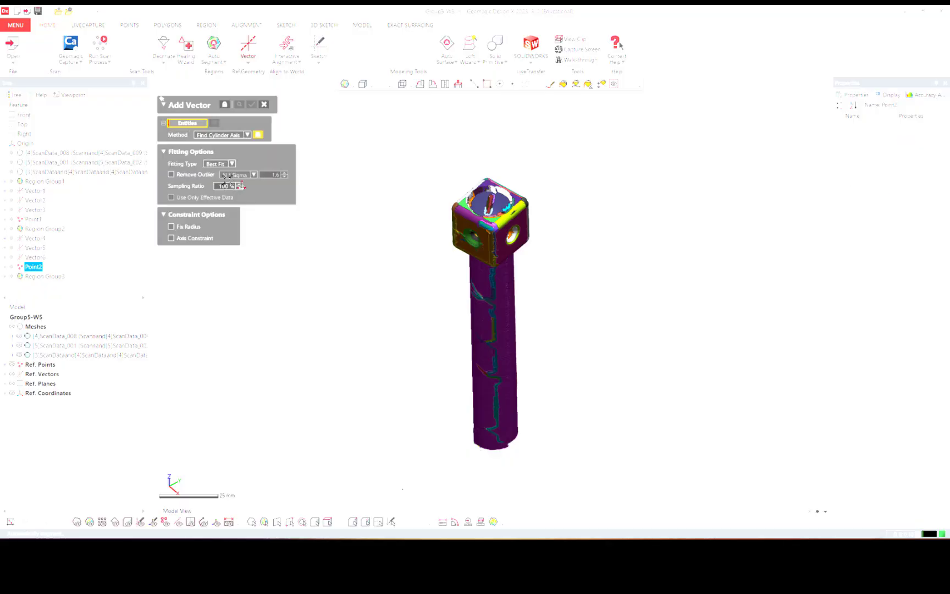
pyautogui.click(510, 336)
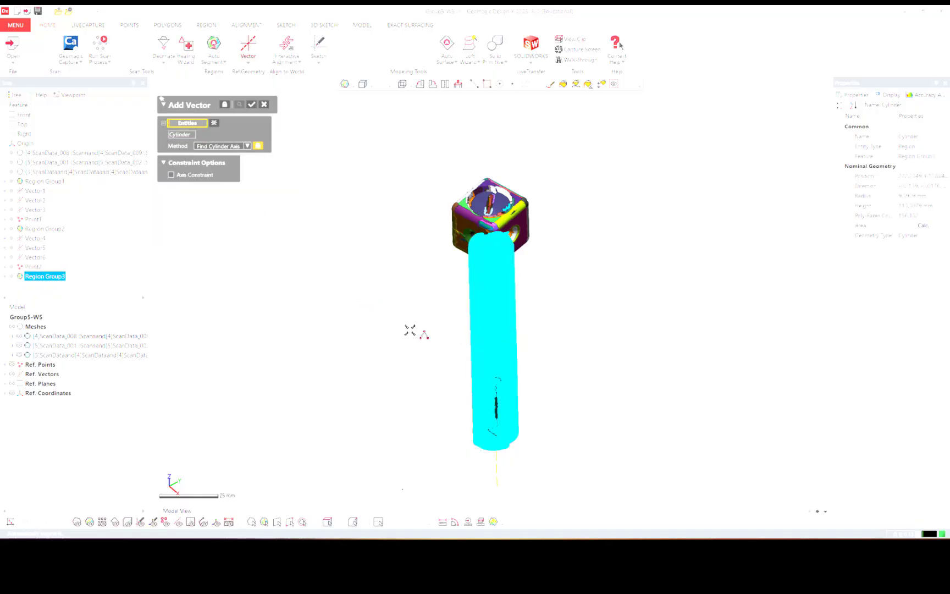
pyautogui.click(252, 104)
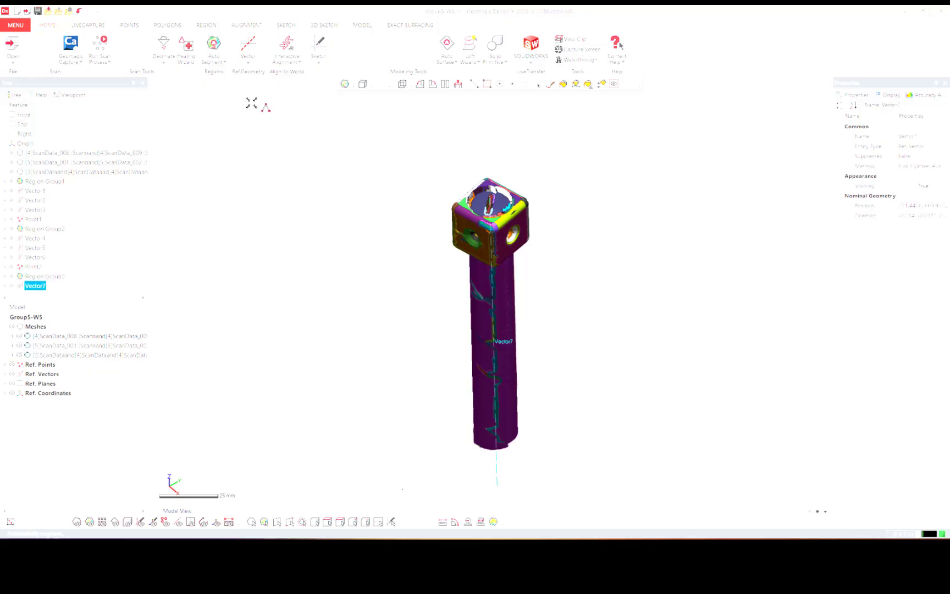
# Step: Add a vector through the magenta face's hole, using Find Cone Axis on three cone regions inside the hole
pyautogui.scroll(5, 566, 246)
pyautogui.moveTo(569, 240); pyautogui.dragTo(550, 254, button='right')
pyautogui.scroll(3, 563, 252)
pyautogui.click(245, 42)
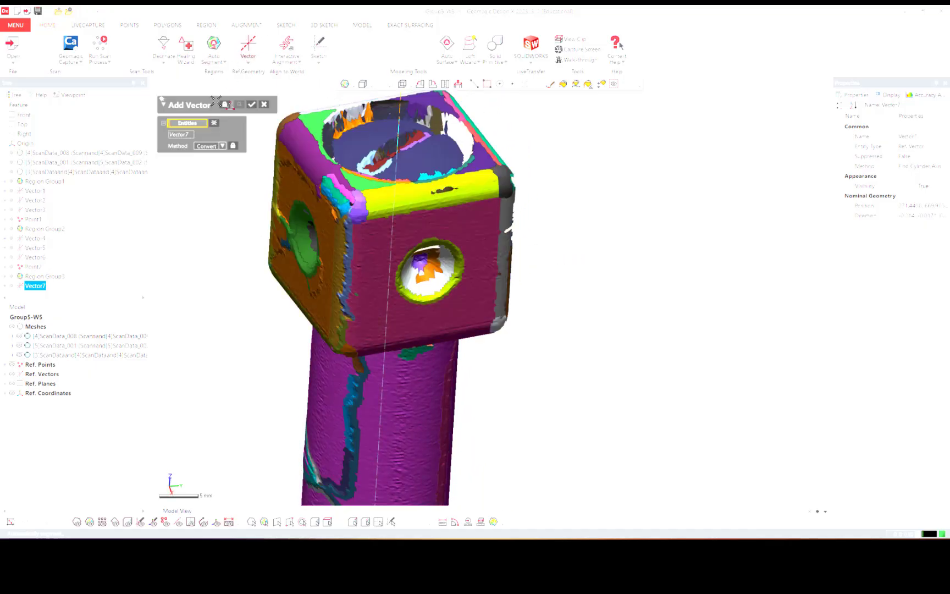
pyautogui.click(223, 146)
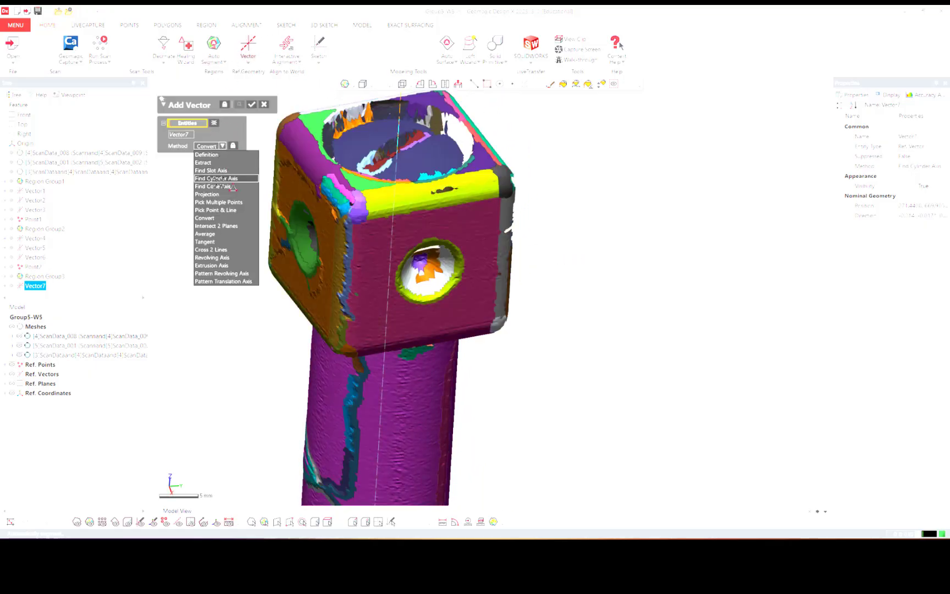
pyautogui.click(231, 195)
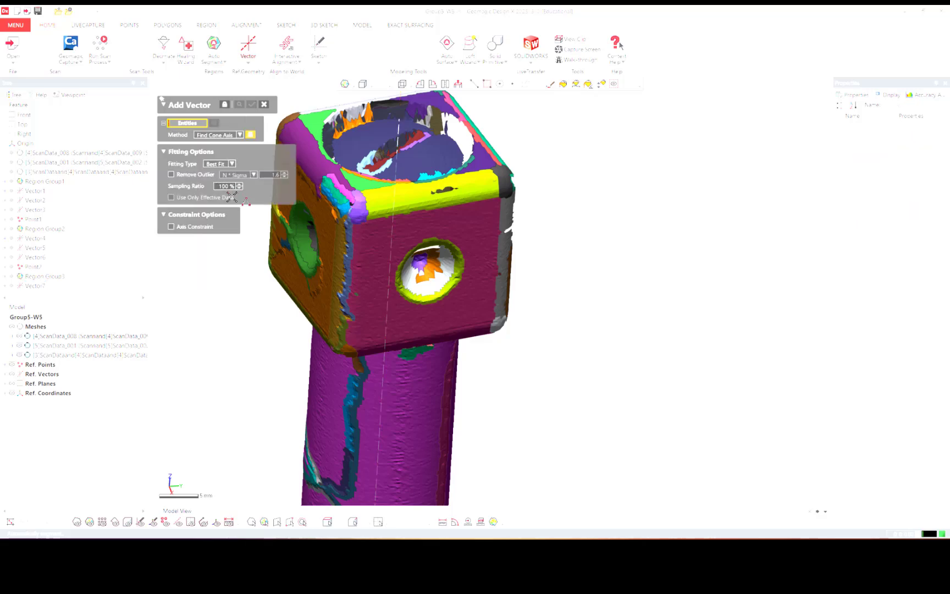
pyautogui.click(429, 286)
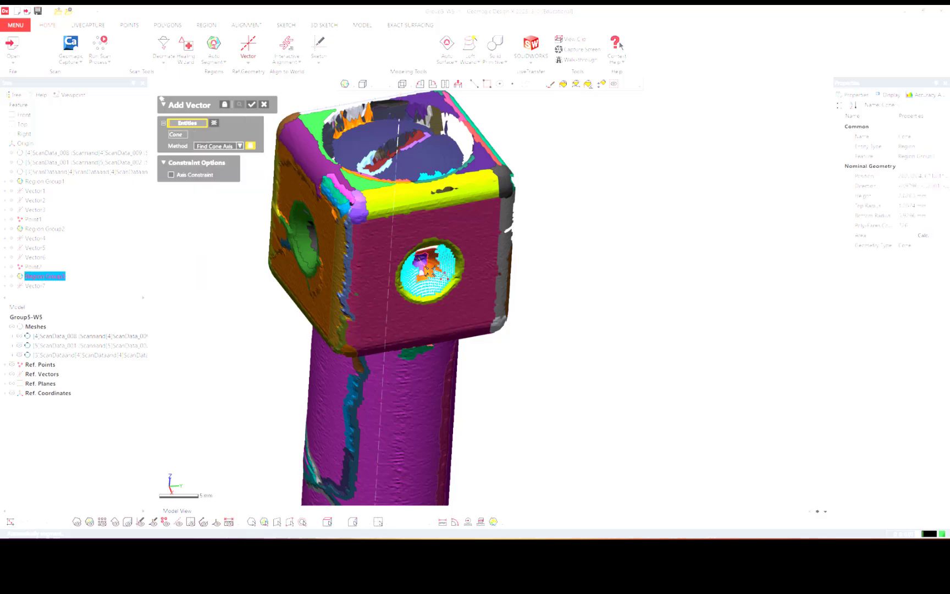
pyautogui.scroll(4, 409, 297)
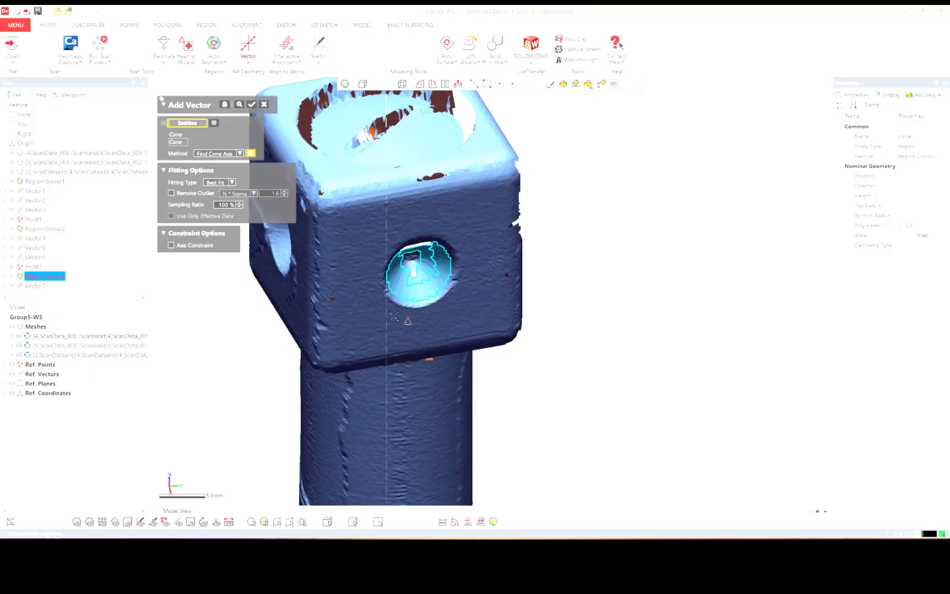
pyautogui.scroll(1, 395, 314)
pyautogui.moveTo(395, 314); pyautogui.dragTo(399, 306, button='right')
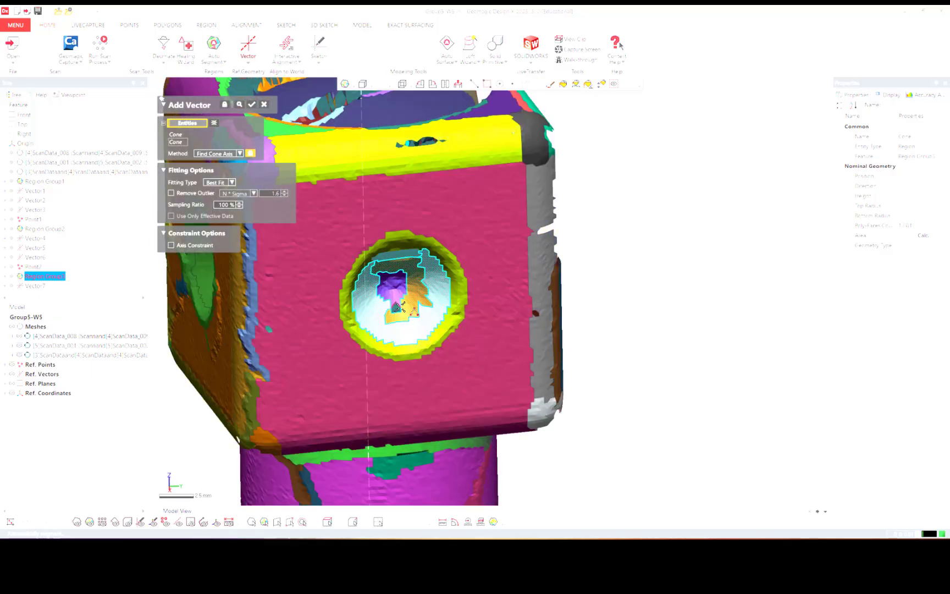
pyautogui.click(395, 300)
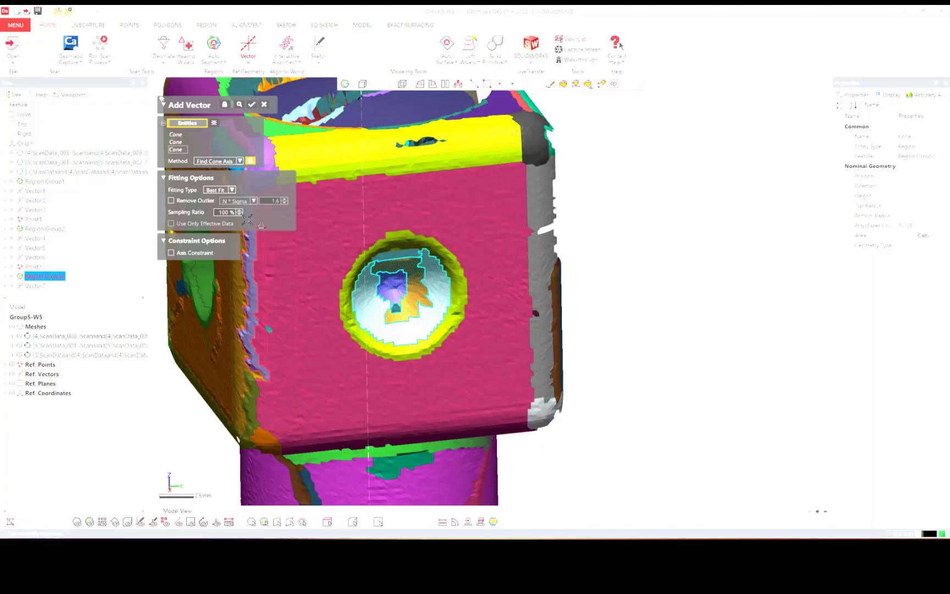
pyautogui.click(253, 104)
# Step: Clear the preselected entities and add a Find Cone Axis vector through the orange face's hole from its two cone regions
pyautogui.moveTo(387, 215); pyautogui.dragTo(270, 99, button='right')
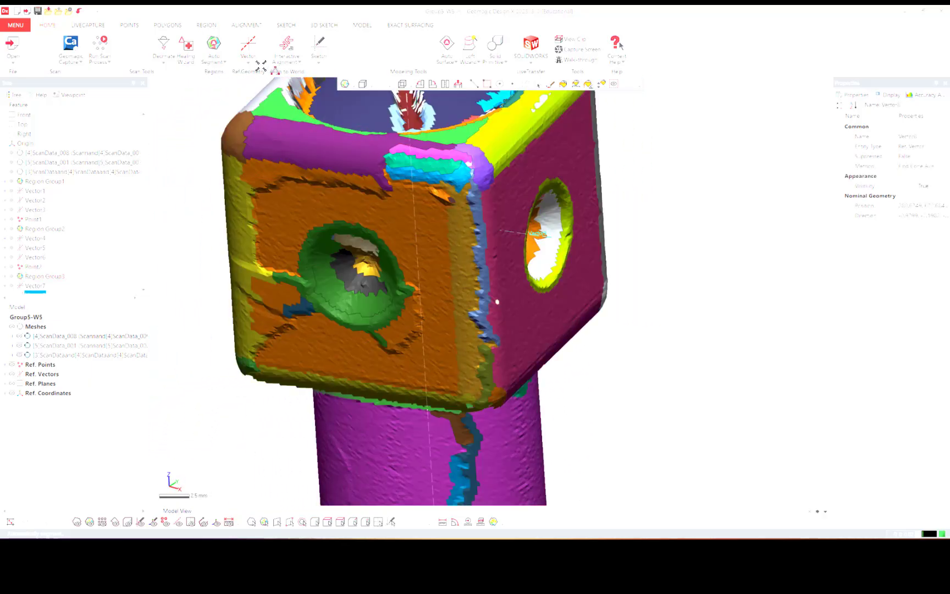
pyautogui.click(256, 40)
pyautogui.click(336, 289)
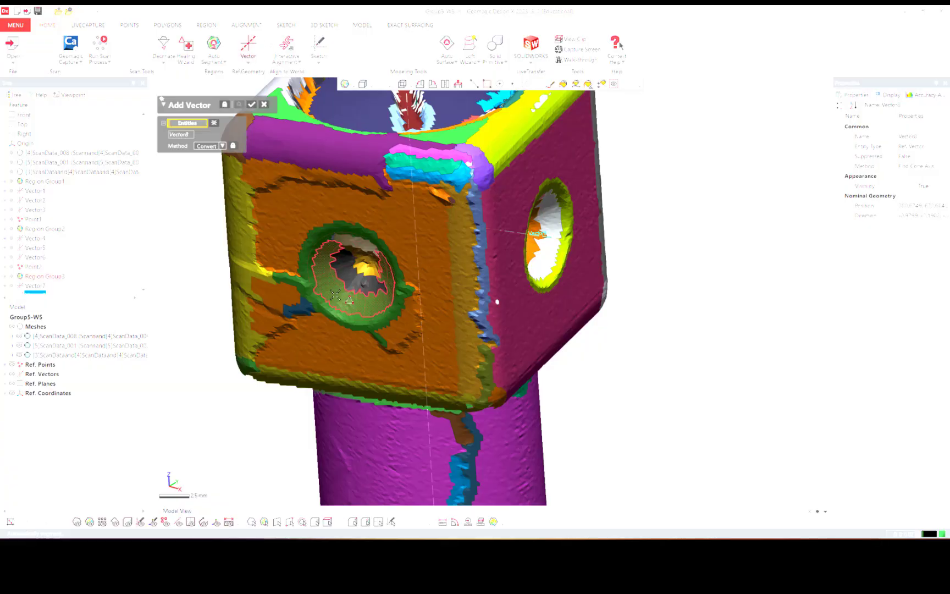
pyautogui.click(335, 295)
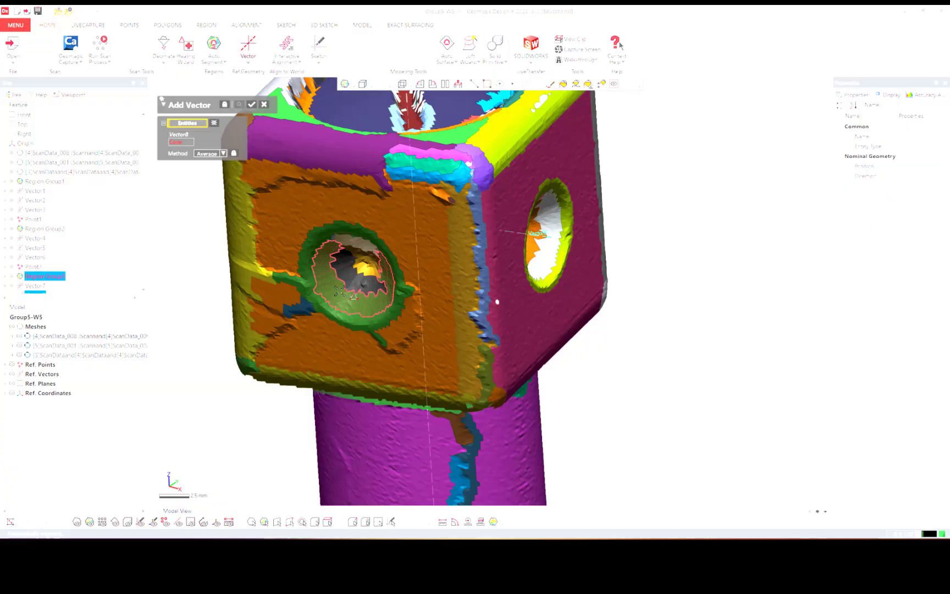
pyautogui.click(364, 268)
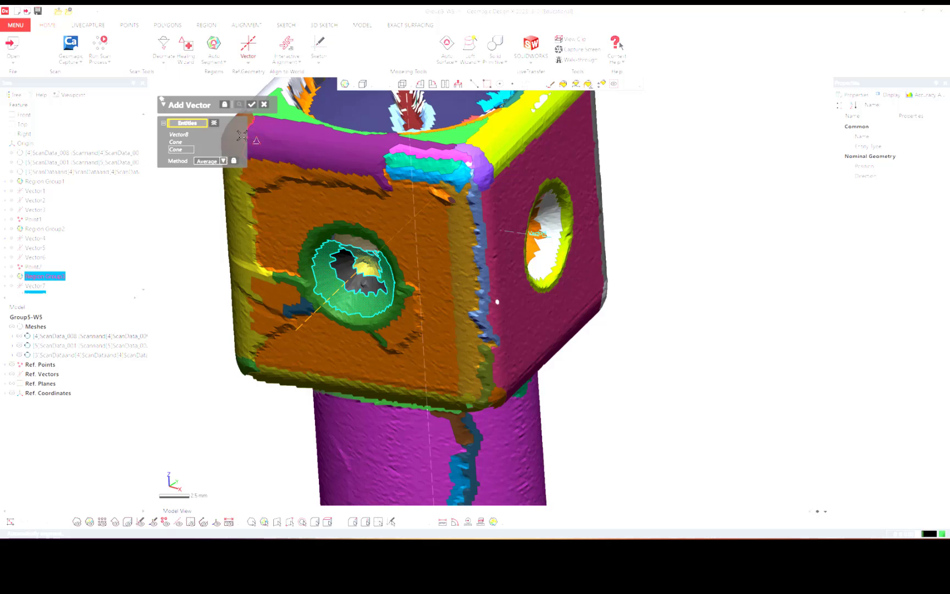
pyautogui.click(185, 134)
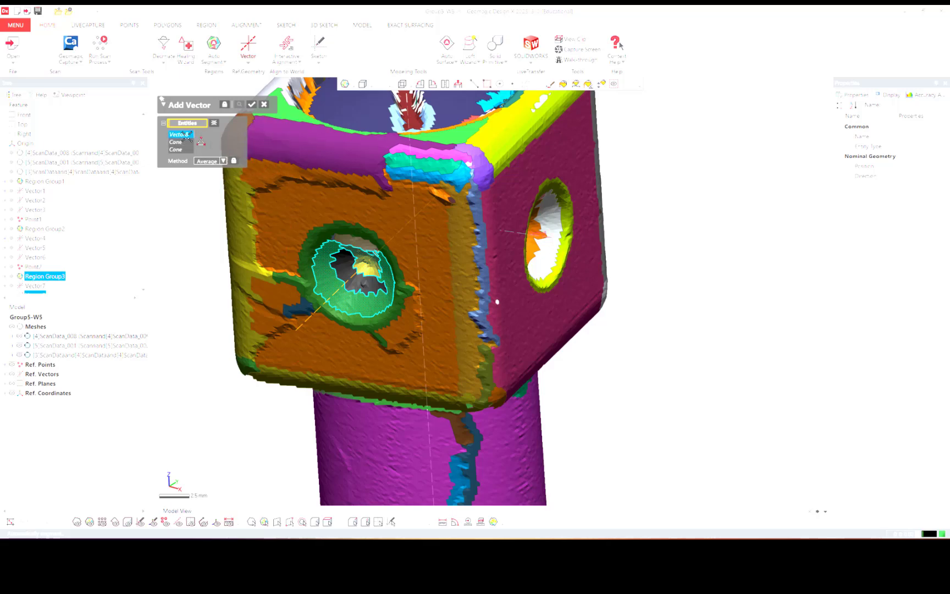
pyautogui.click(216, 123)
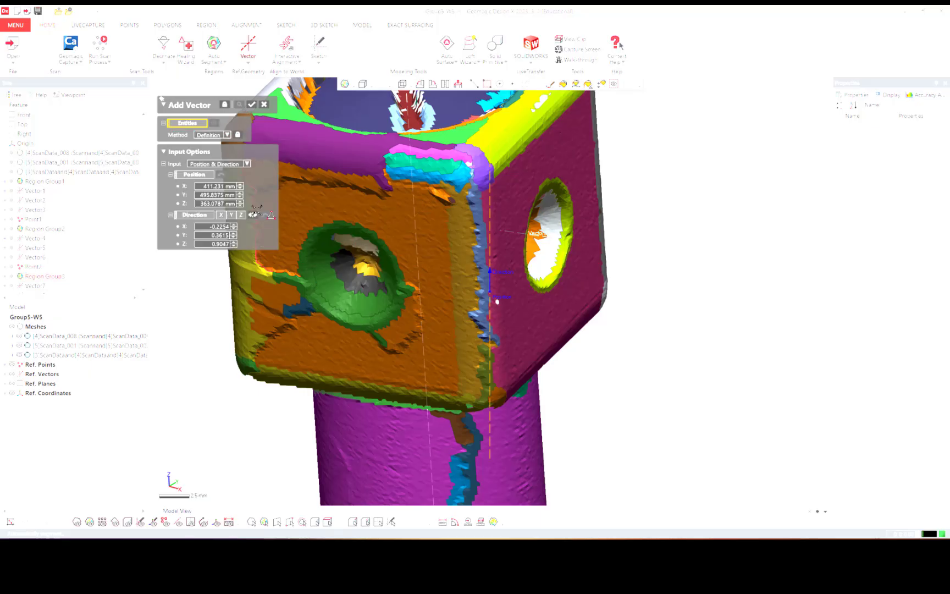
pyautogui.click(328, 298)
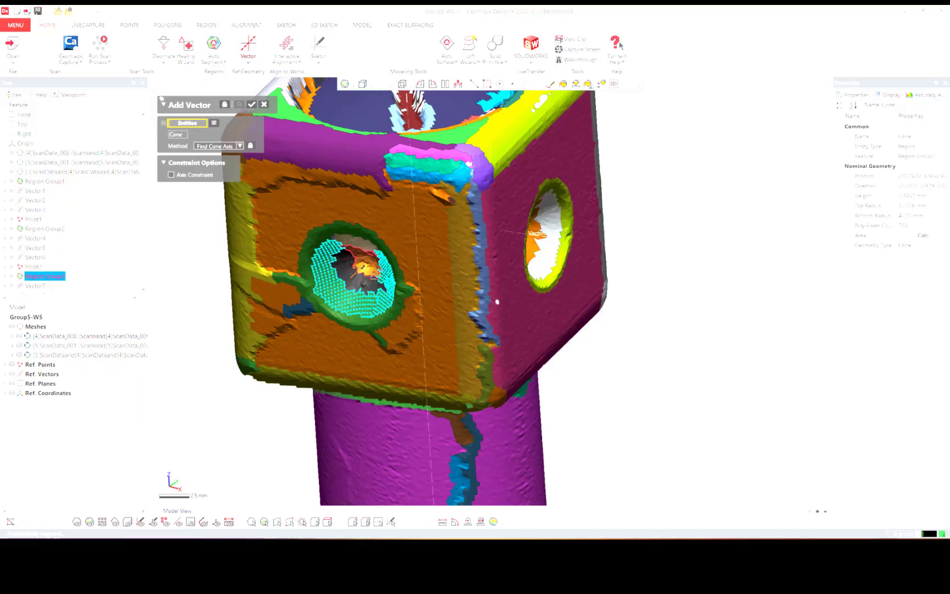
pyautogui.click(363, 268)
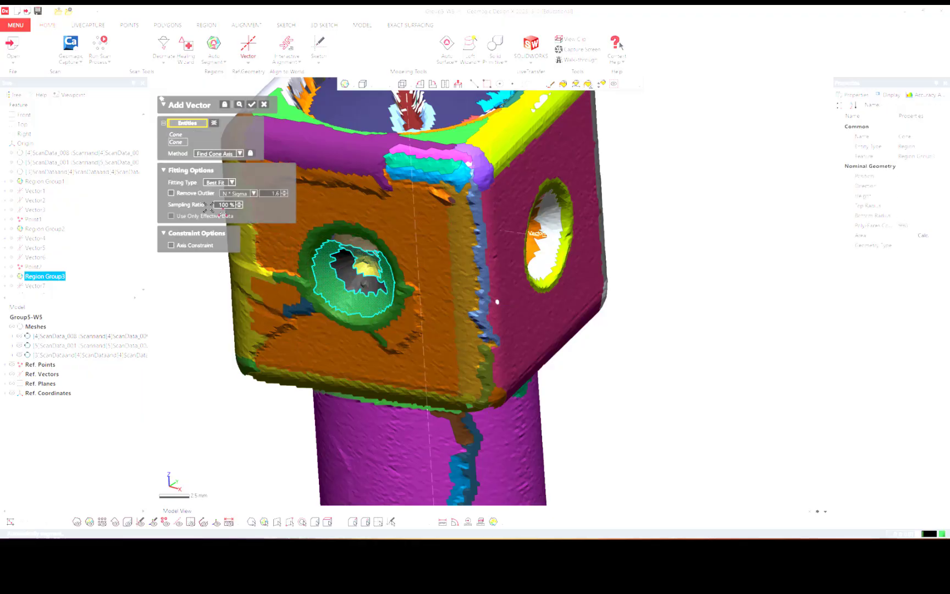
pyautogui.click(252, 105)
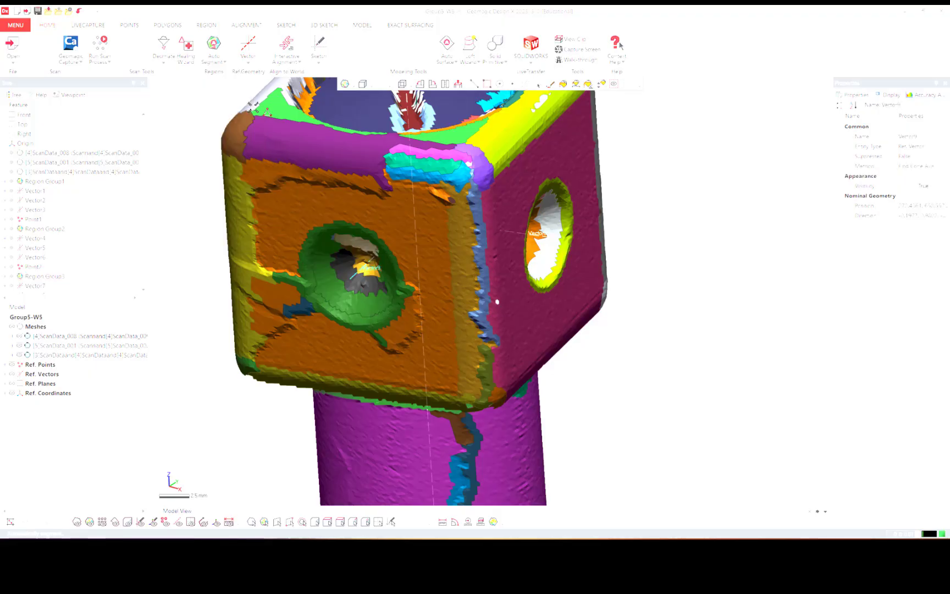
# Step: Start a reference point with the Intersect 2 Lines method, keeping only the third column's shaft vector as its first line
pyautogui.scroll(-2, 457, 303)
pyautogui.moveTo(560, 262); pyautogui.dragTo(452, 308, button='right')
pyautogui.scroll(-2, 417, 293)
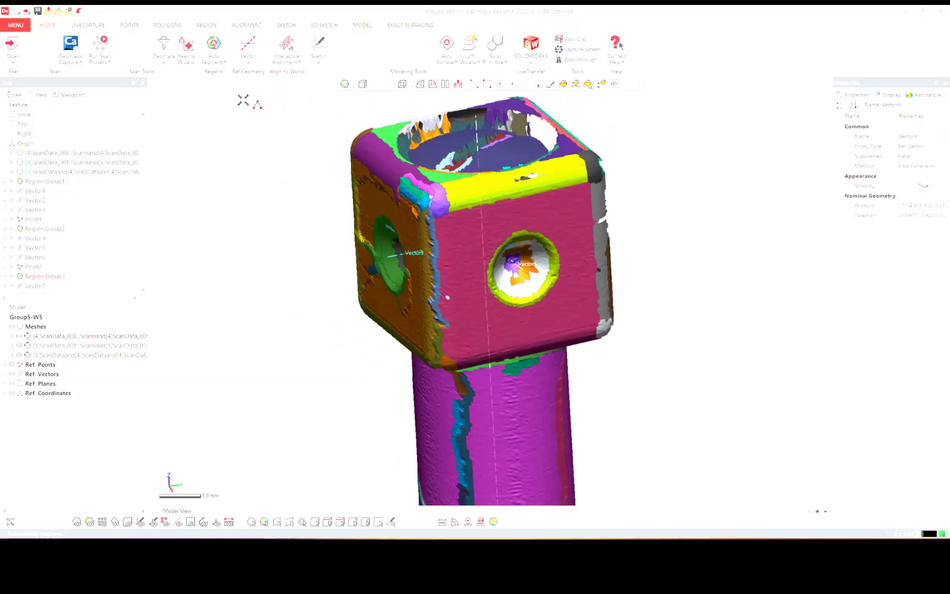
pyautogui.click(250, 62)
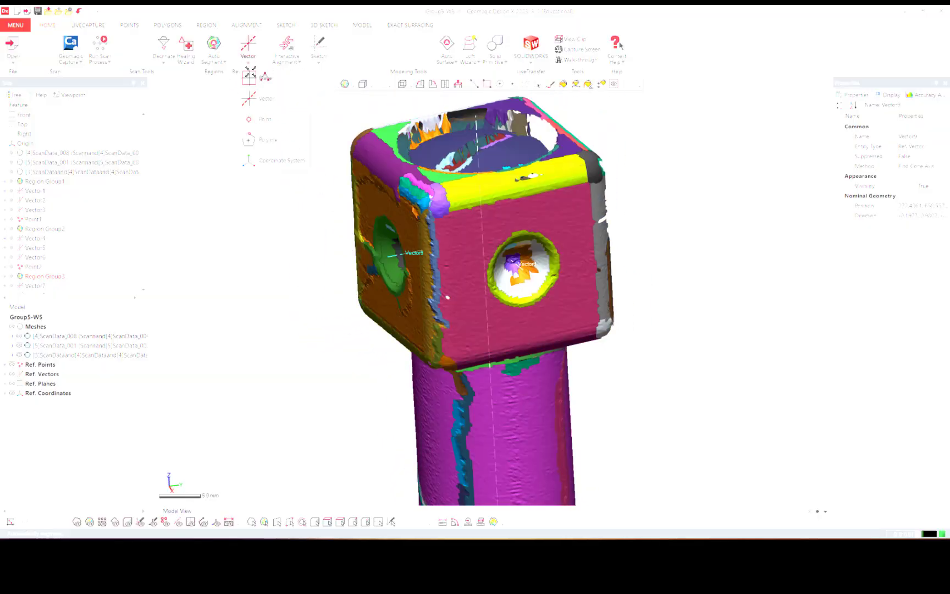
pyautogui.click(264, 121)
pyautogui.click(226, 147)
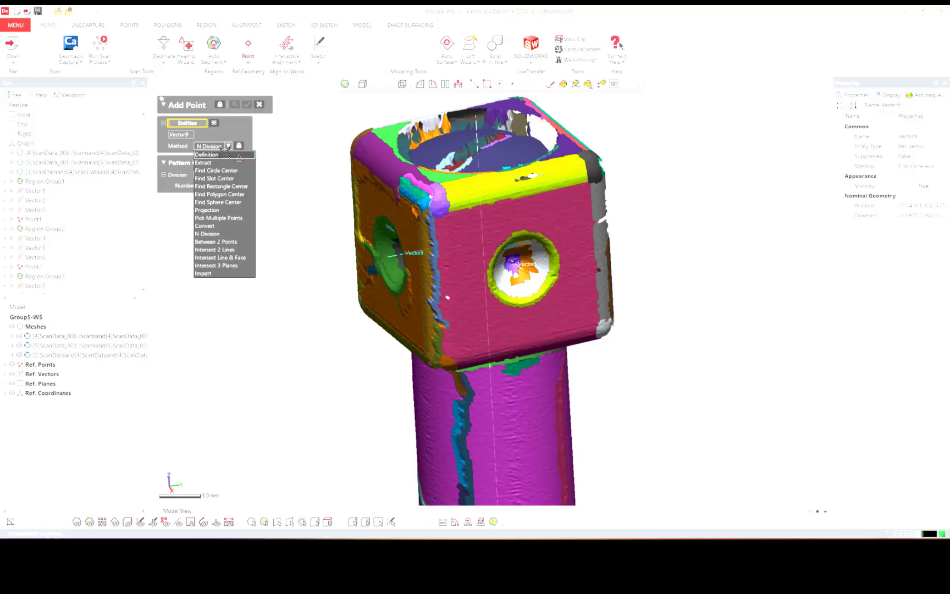
pyautogui.click(223, 251)
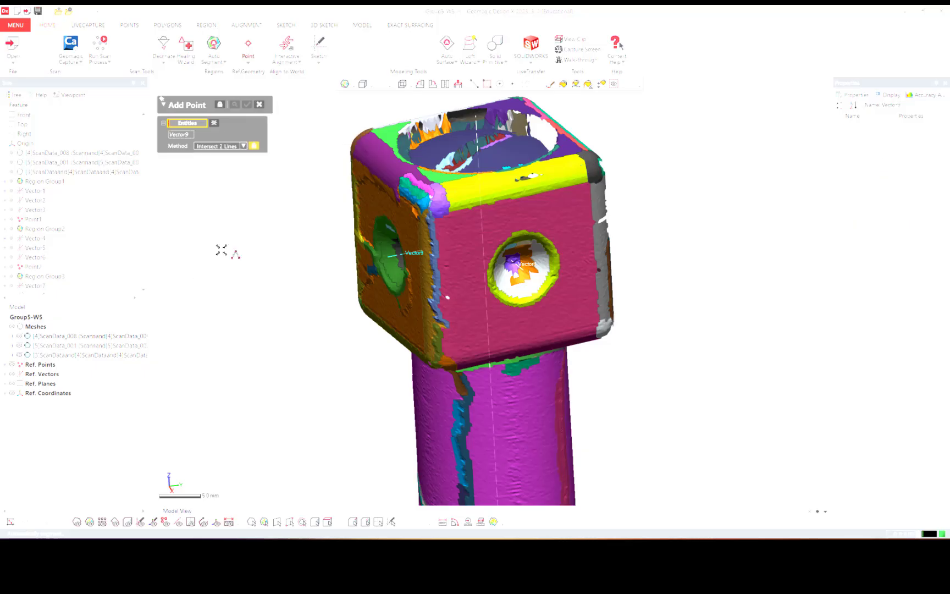
pyautogui.click(492, 402)
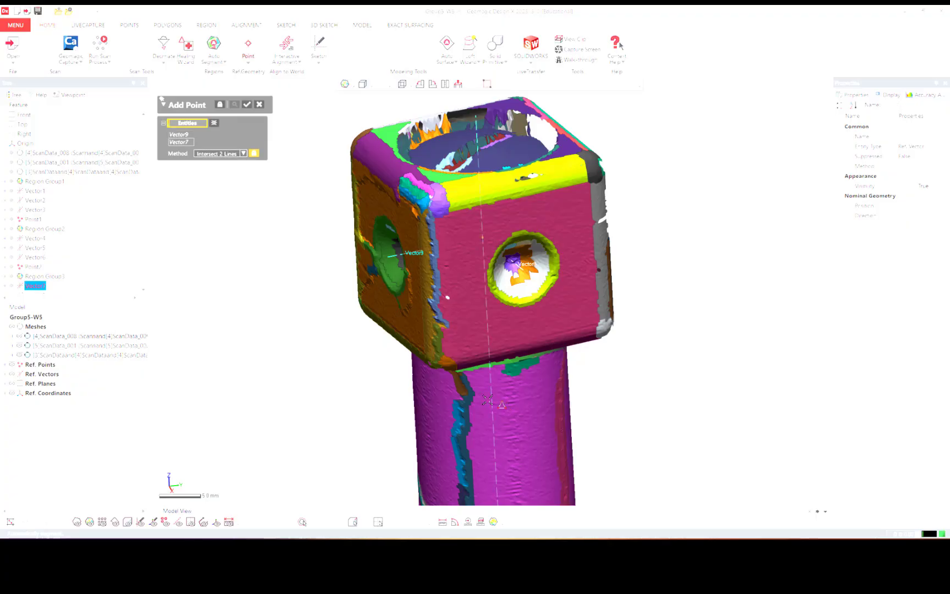
pyautogui.click(393, 257)
# Step: Add a hole vector in the third column's cube head as the second line and create the intersection point
pyautogui.moveTo(370, 287); pyautogui.dragTo(366, 287, button='right')
pyautogui.moveTo(366, 285); pyautogui.dragTo(287, 267, button='right')
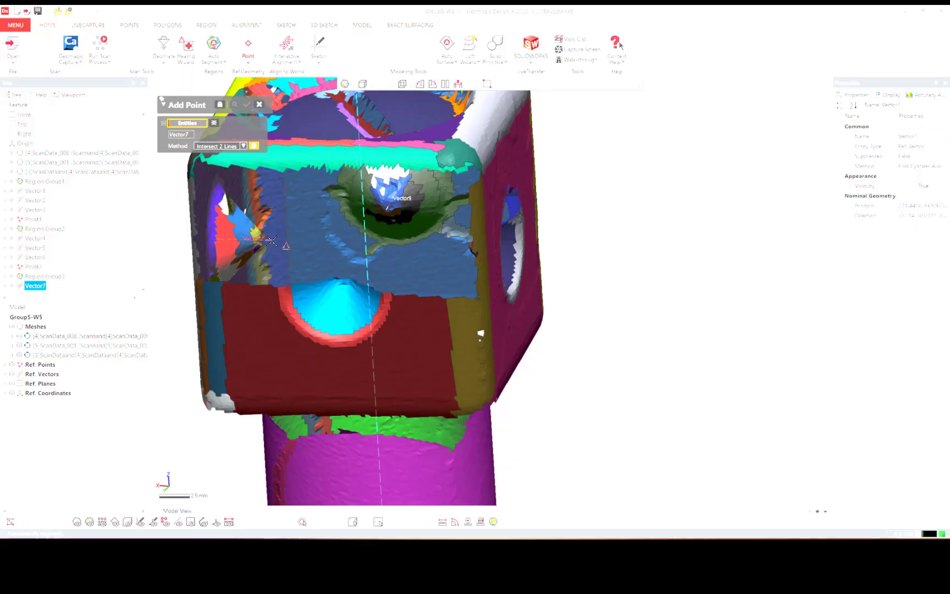
pyautogui.scroll(-3, 272, 241)
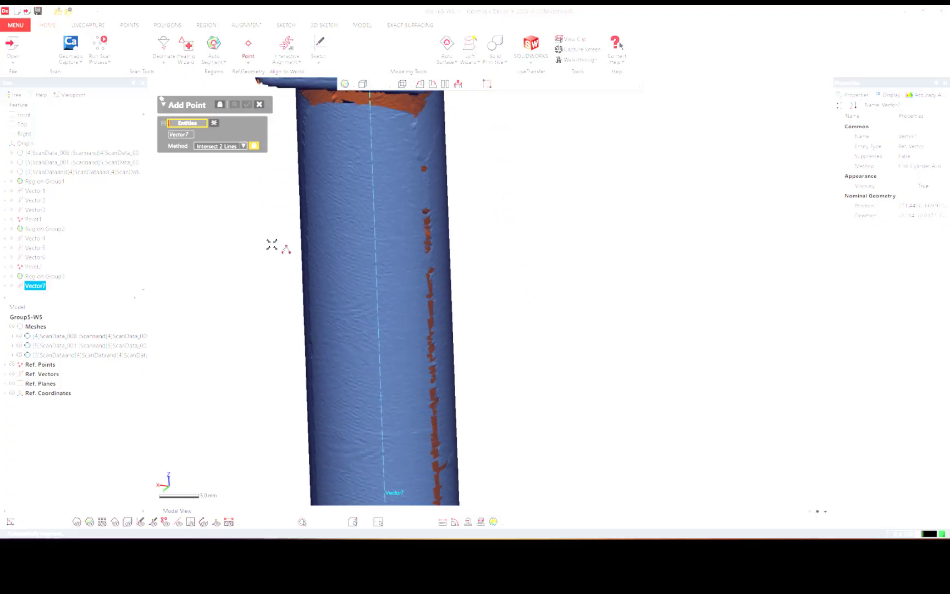
pyautogui.scroll(4, 271, 245)
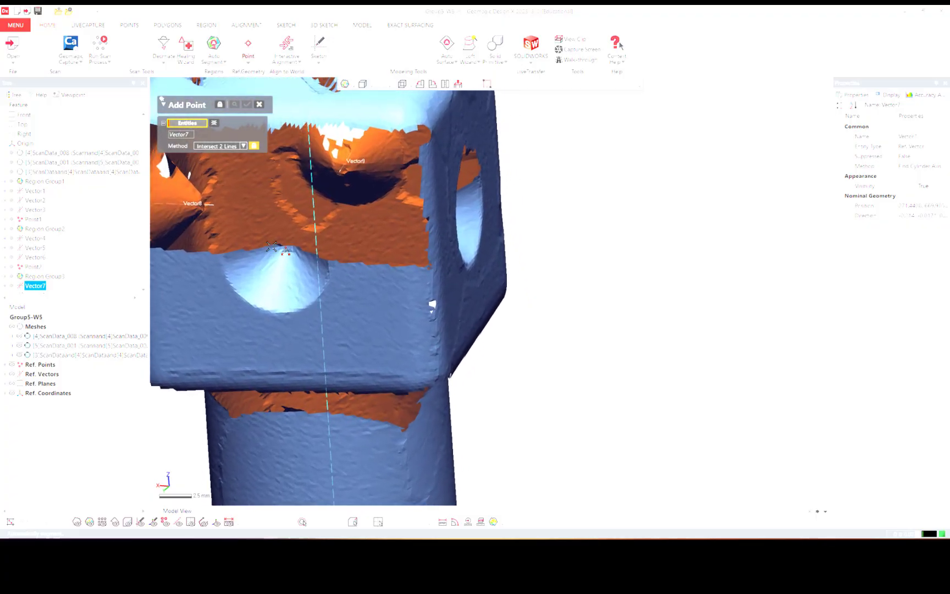
pyautogui.scroll(-3, 318, 291)
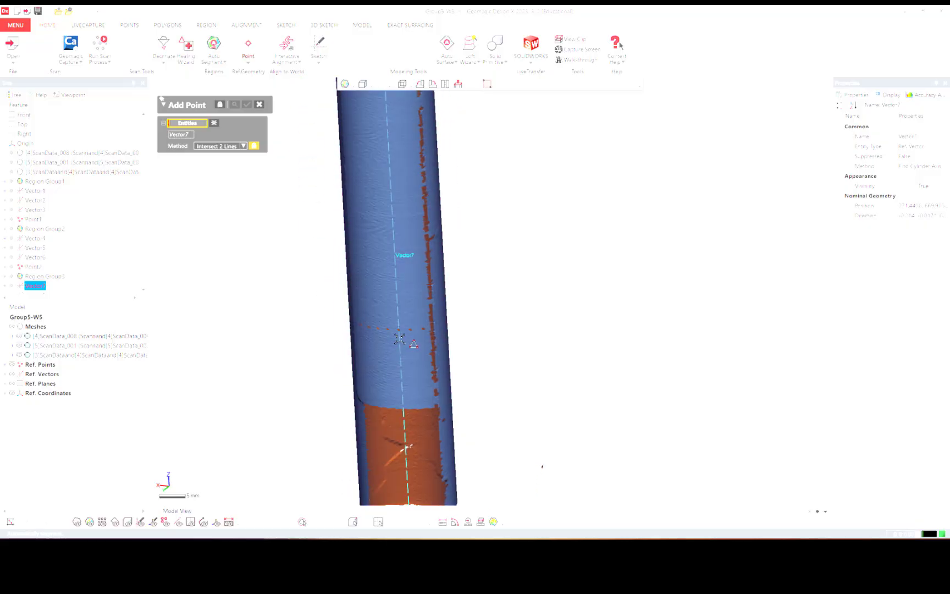
pyautogui.scroll(5, 277, 276)
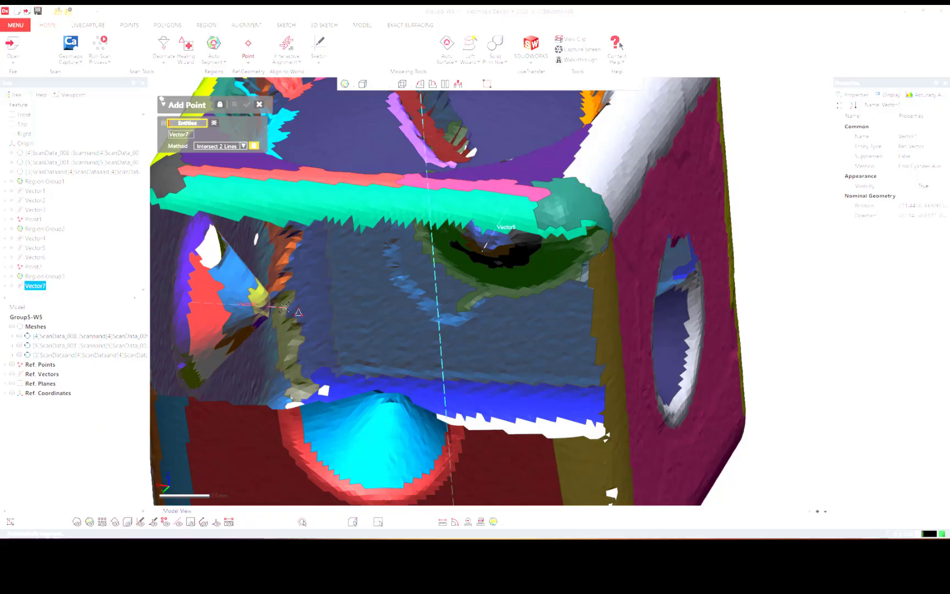
pyautogui.click(282, 306)
pyautogui.moveTo(283, 308); pyautogui.dragTo(298, 306, button='right')
pyautogui.click(247, 105)
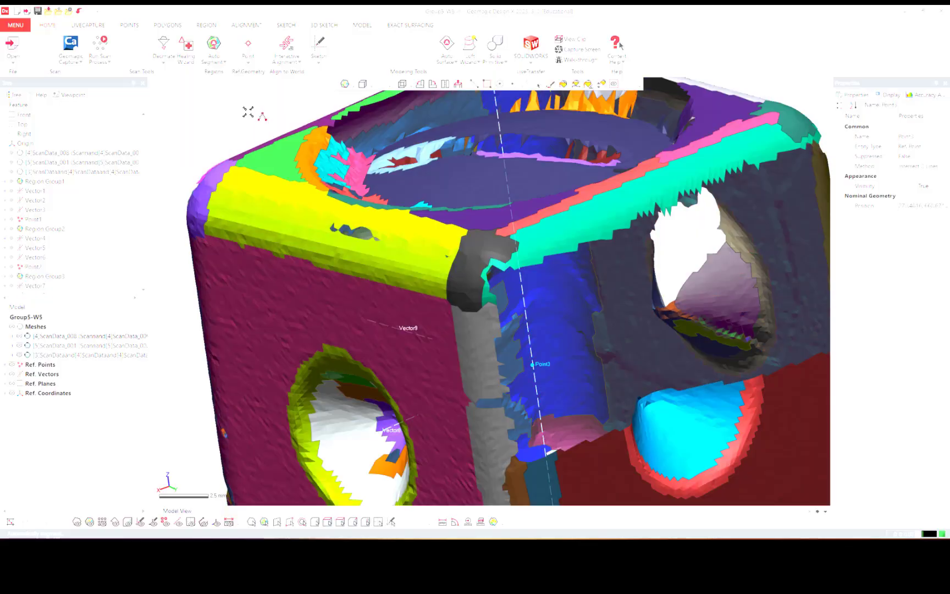
# Step: Begin an Interactive Alignment of the third column's mesh in X-Y-Z mode, using its intersection point as the Position
pyautogui.click(287, 46)
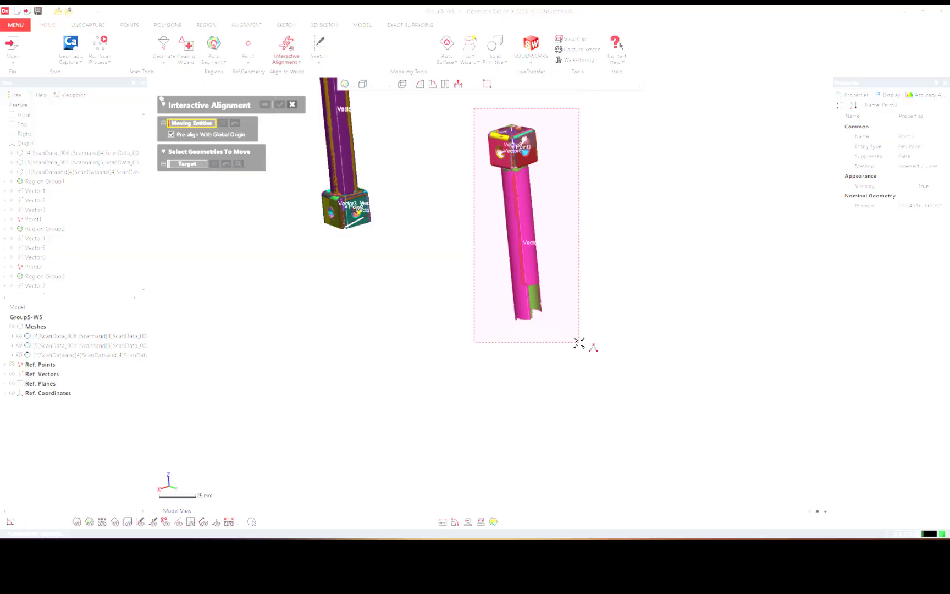
pyautogui.click(574, 339)
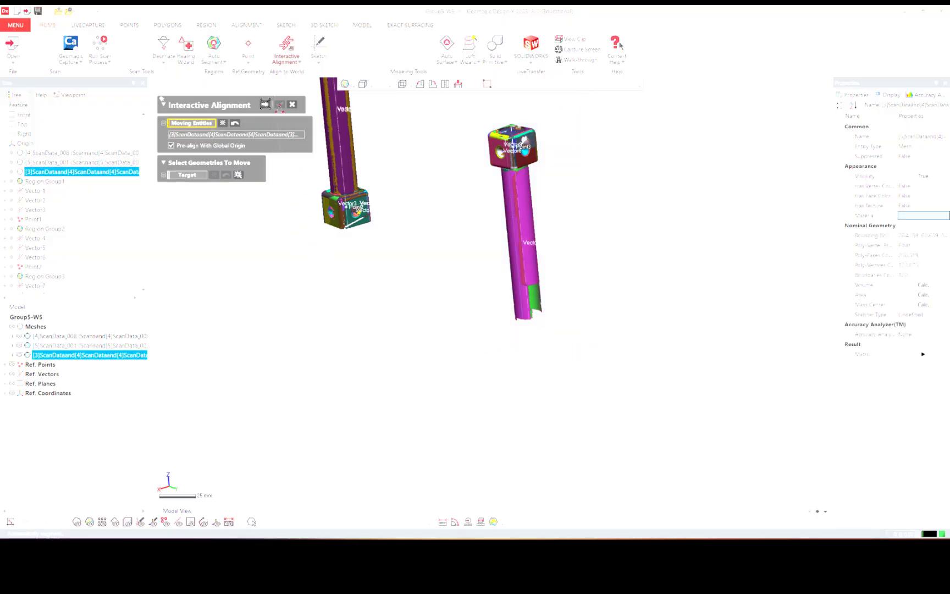
pyautogui.click(265, 105)
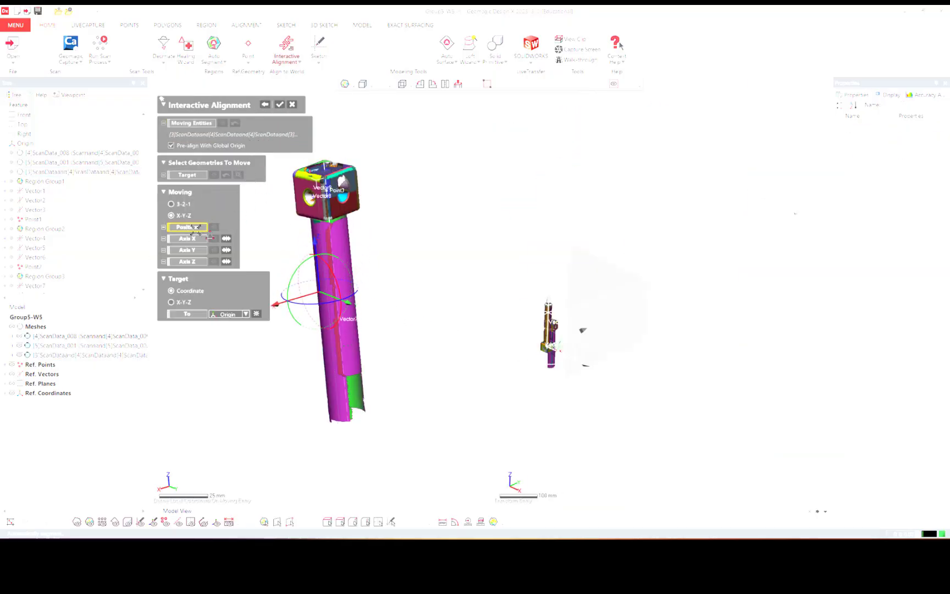
pyautogui.scroll(5, 275, 245)
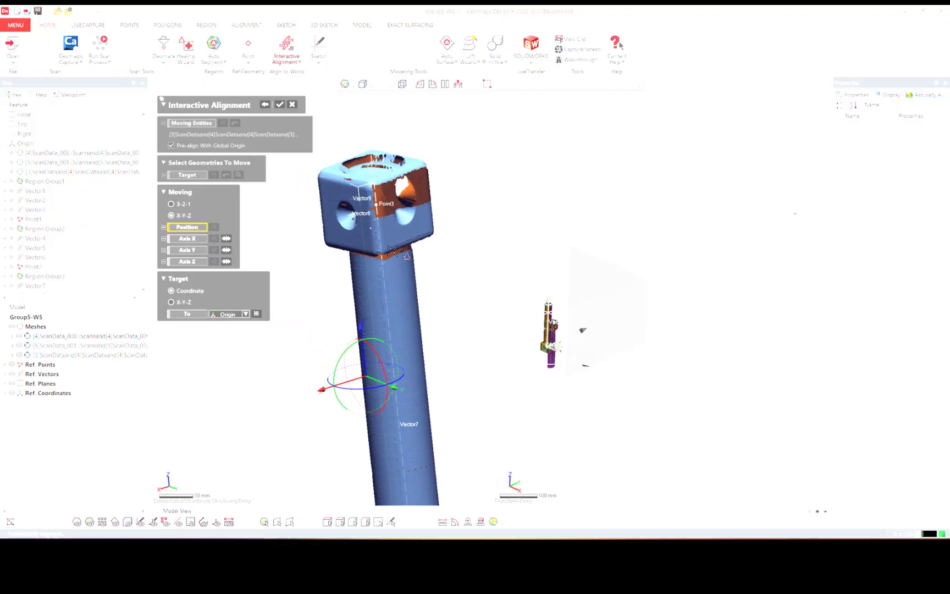
pyautogui.click(376, 204)
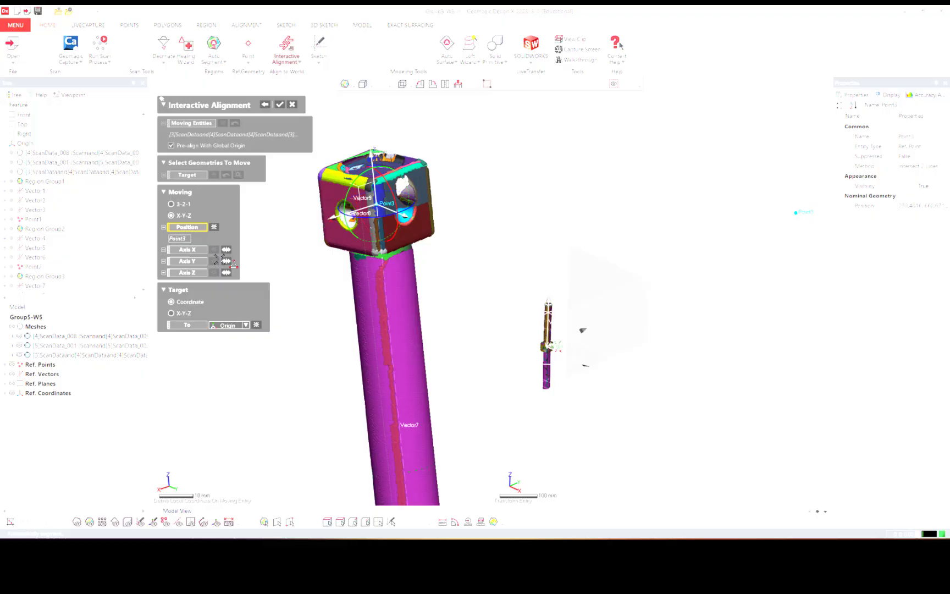
# Step: Assign the third column's shaft vector to Axis Z of the alignment and flip that axis
pyautogui.click(187, 273)
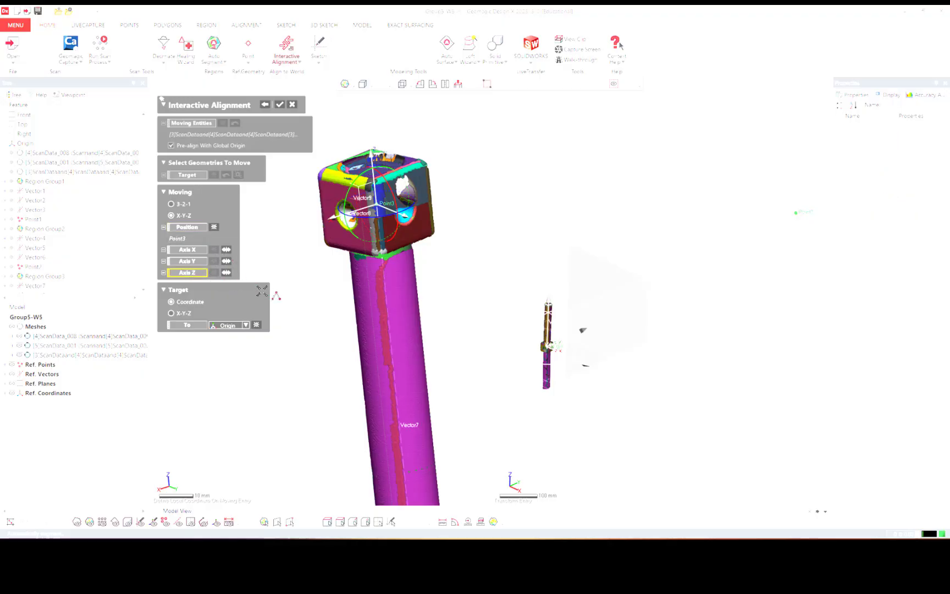
pyautogui.scroll(-1, 399, 244)
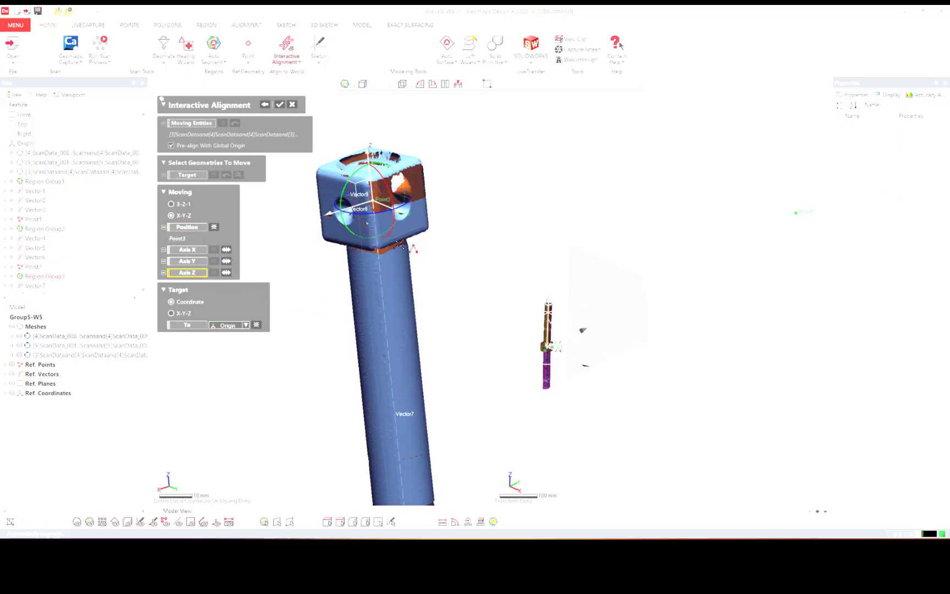
pyautogui.keyDown('ctrl'); pyautogui.moveTo(399, 244); pyautogui.dragTo(404, 59, button='right'); pyautogui.keyUp('ctrl')
pyautogui.scroll(1, 428, 414)
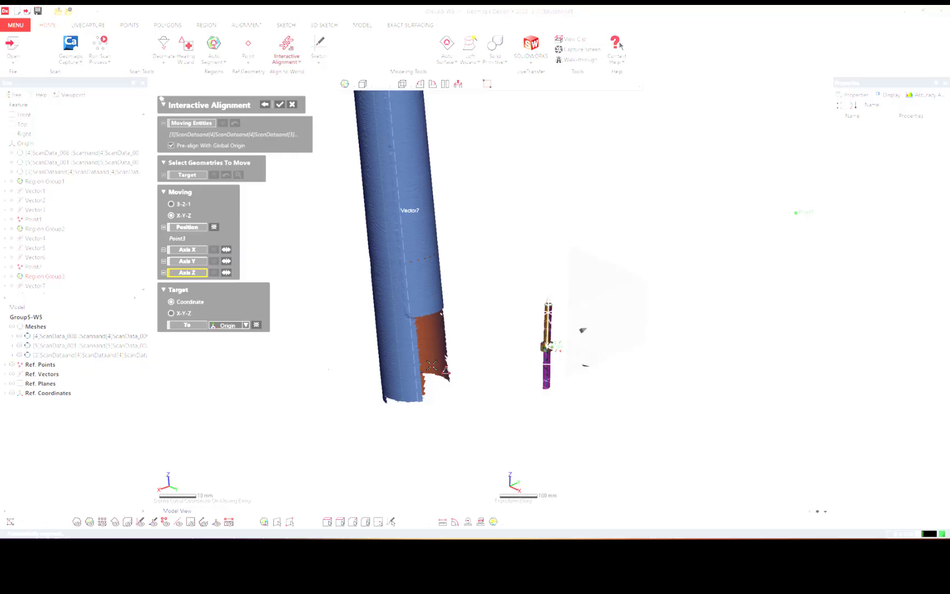
pyautogui.click(420, 431)
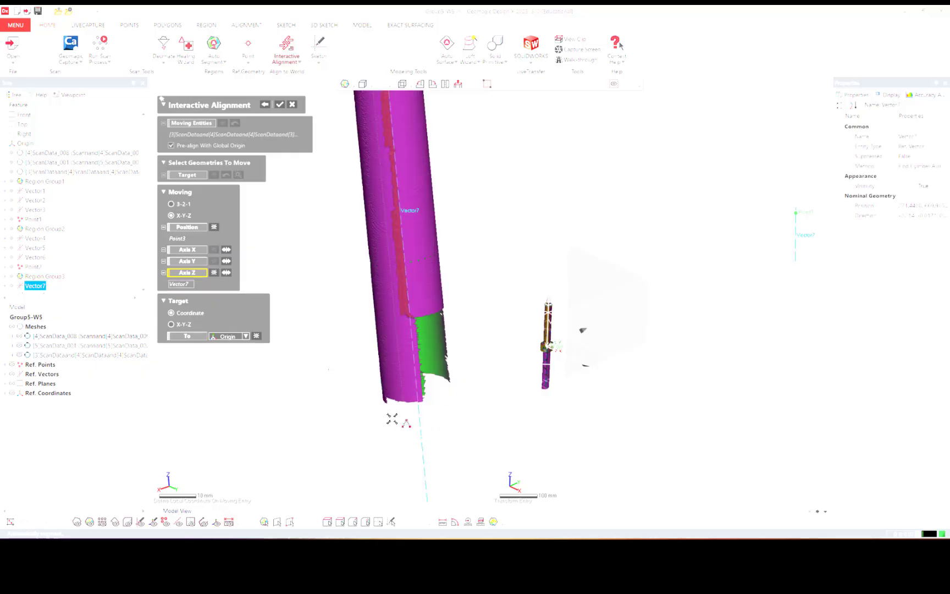
pyautogui.click(225, 273)
pyautogui.moveTo(488, 274); pyautogui.dragTo(550, 294, button='right')
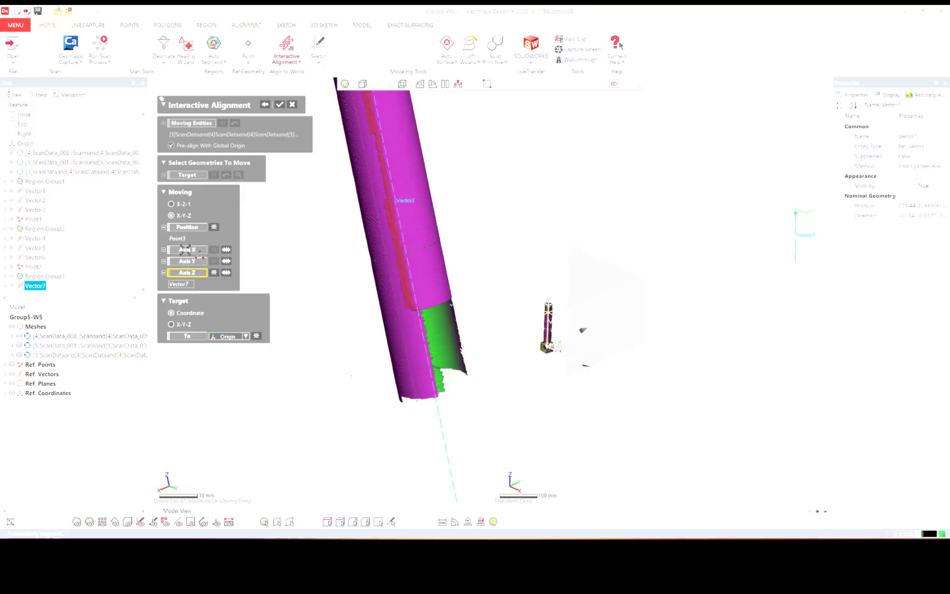
# Step: Re-establish the shaft vector as Axis Z and assign the vector through the magenta face's hole to Axis X
pyautogui.moveTo(384, 236); pyautogui.dragTo(346, 242, button='right')
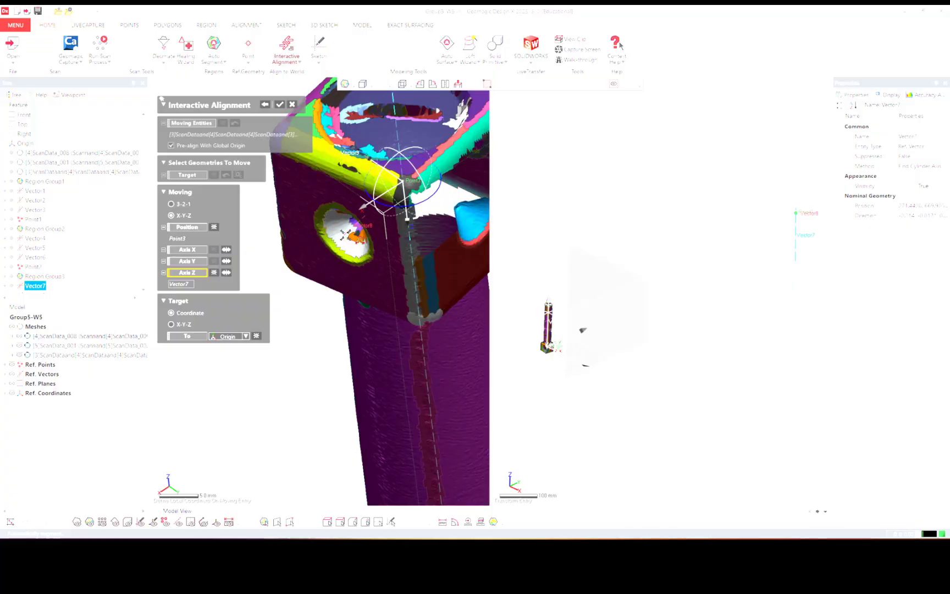
pyautogui.click(346, 235)
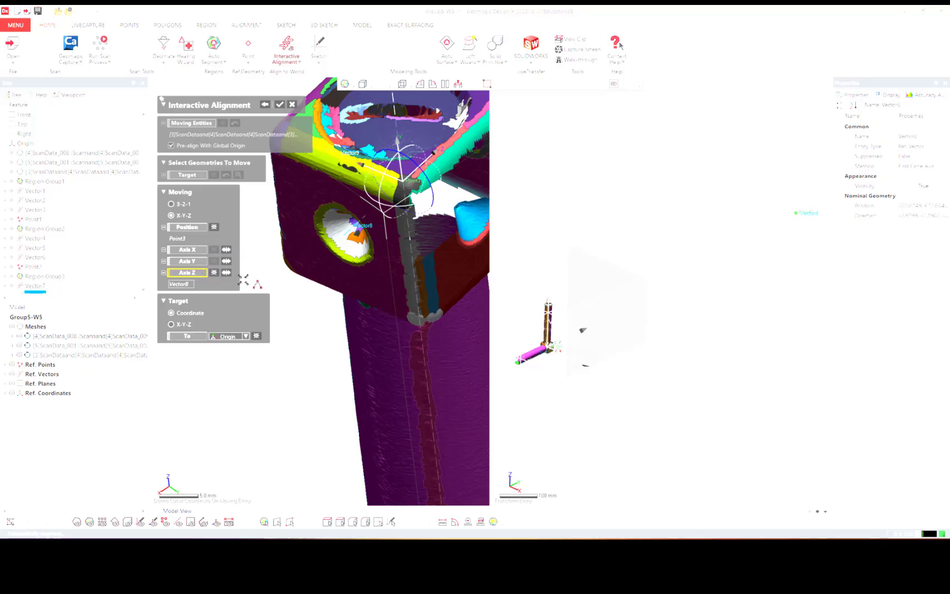
pyautogui.moveTo(382, 320); pyautogui.dragTo(355, 180, button='right')
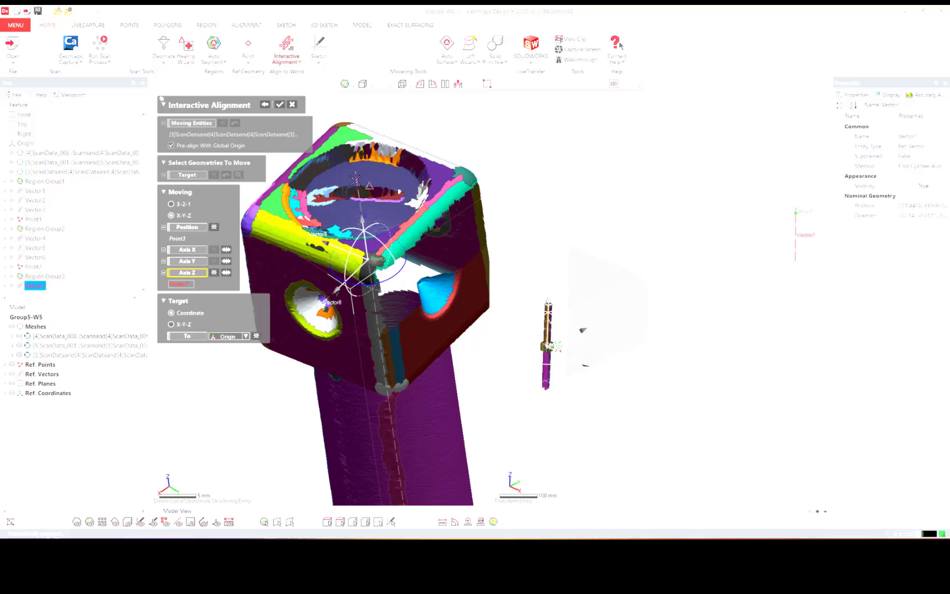
pyautogui.click(356, 181)
pyautogui.click(191, 249)
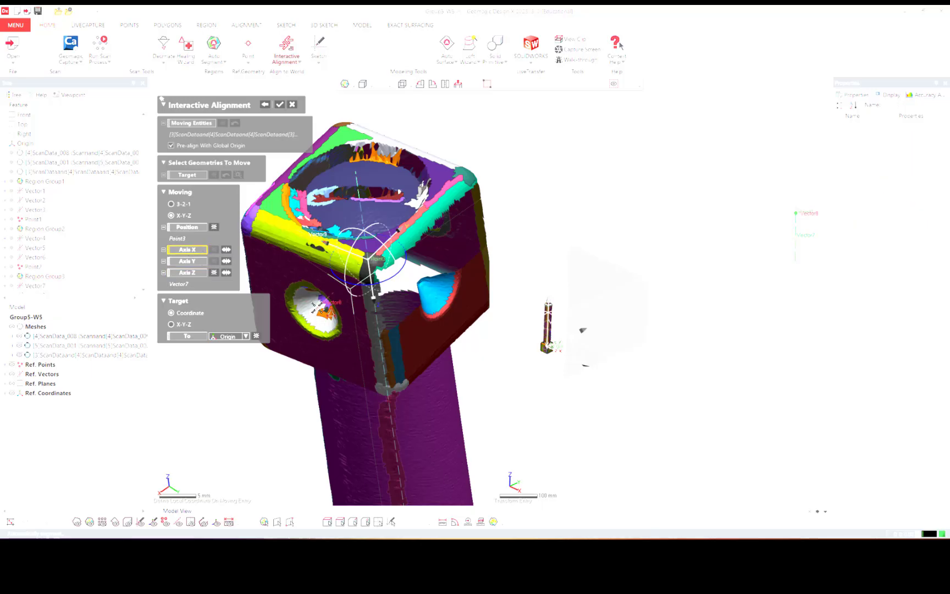
pyautogui.click(316, 307)
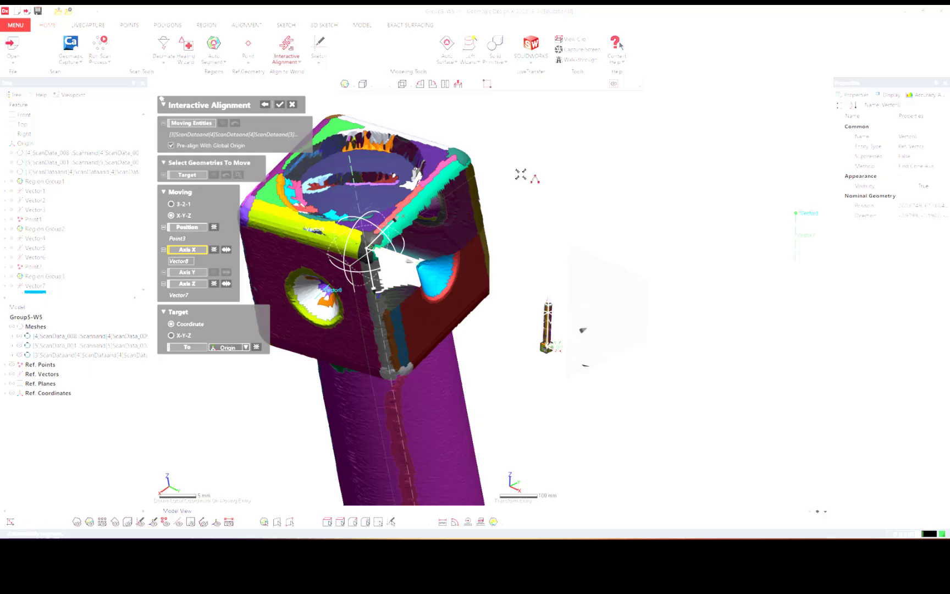
# Step: Flip Axis X after comparing the cube heads, and apply the third column's alignment to the origin
pyautogui.scroll(5, 549, 242)
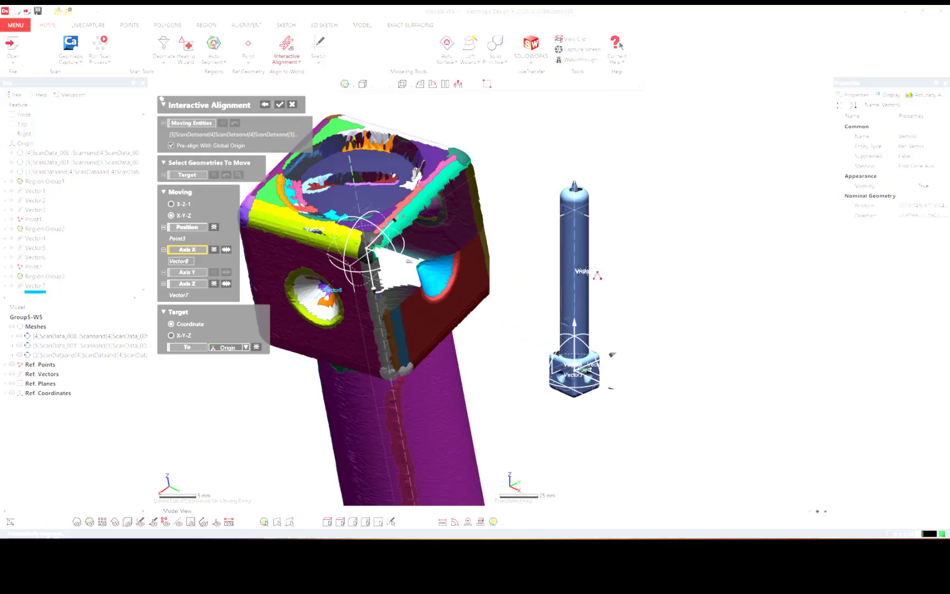
pyautogui.scroll(3, 583, 272)
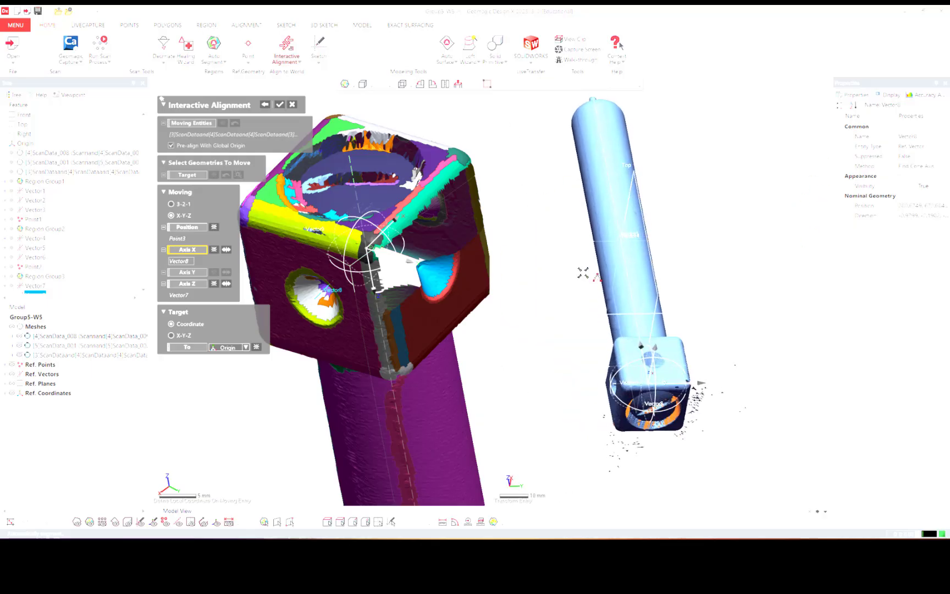
pyautogui.moveTo(583, 273); pyautogui.dragTo(490, 303, button='right')
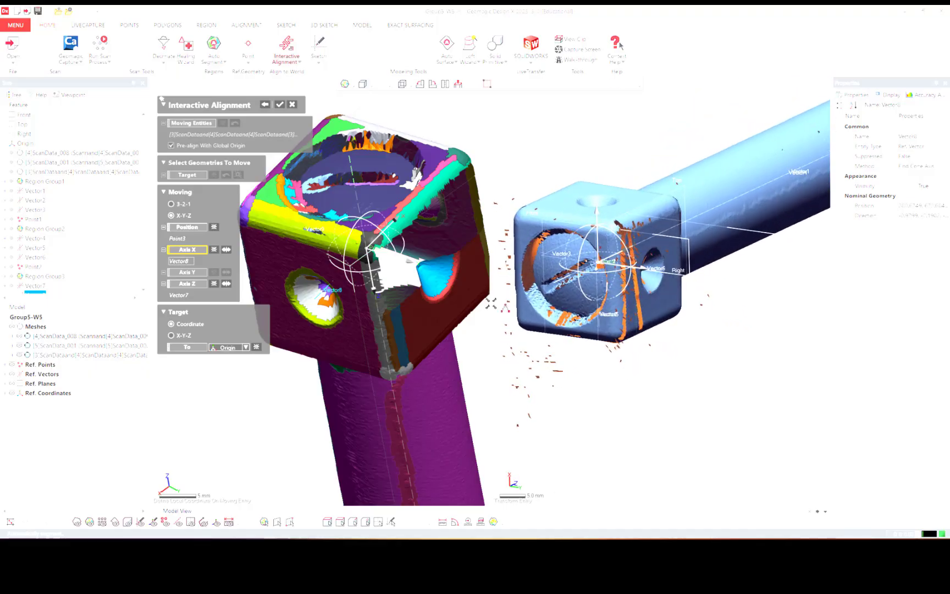
pyautogui.click(224, 251)
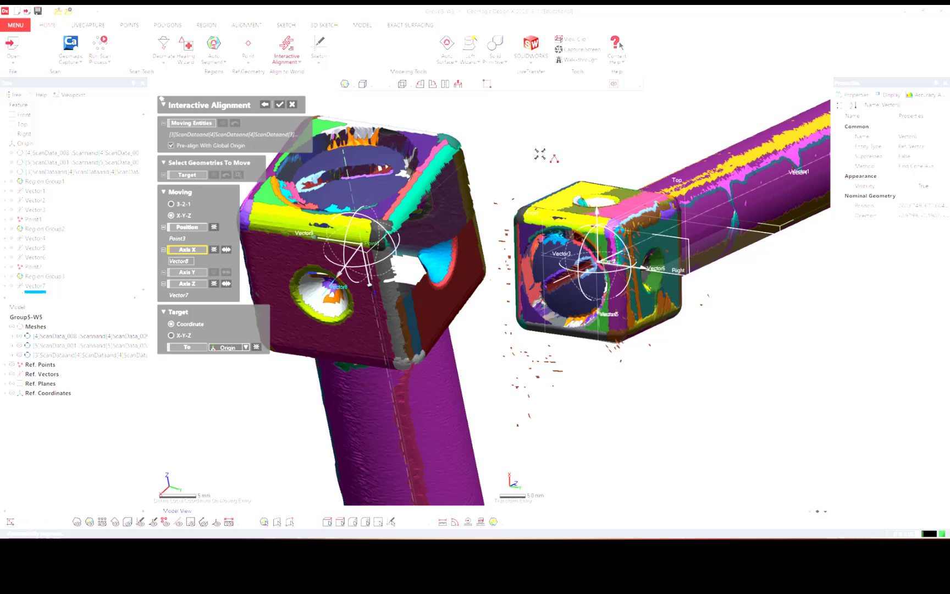
pyautogui.moveTo(541, 150); pyautogui.dragTo(472, 181, button='right')
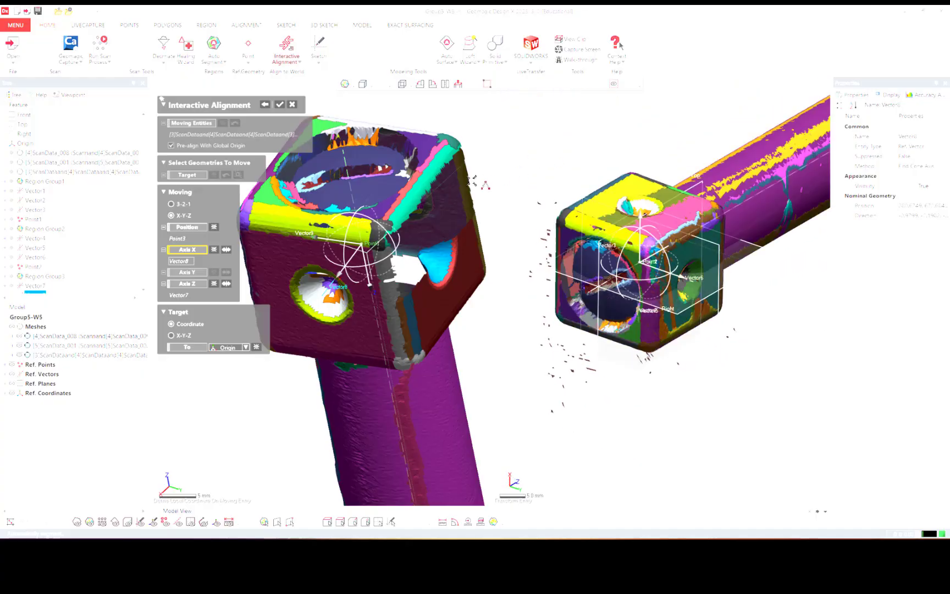
pyautogui.click(281, 105)
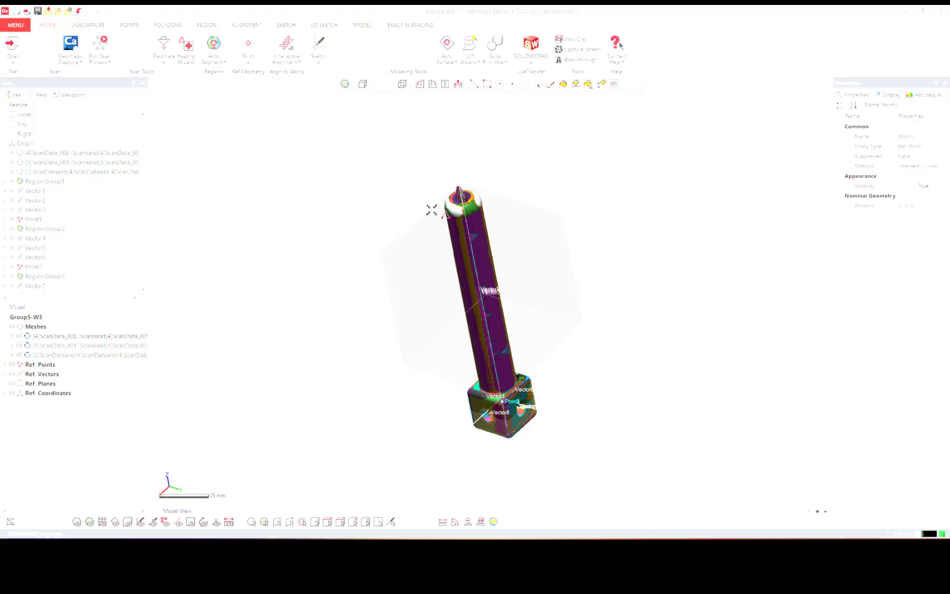
# Step: Select the stray mesh fragments beside the cube heads' large bore and inspect the overlaid columns around them
pyautogui.moveTo(509, 267); pyautogui.dragTo(519, 218, button='right')
pyautogui.scroll(3, 521, 274)
pyautogui.scroll(3, 515, 264)
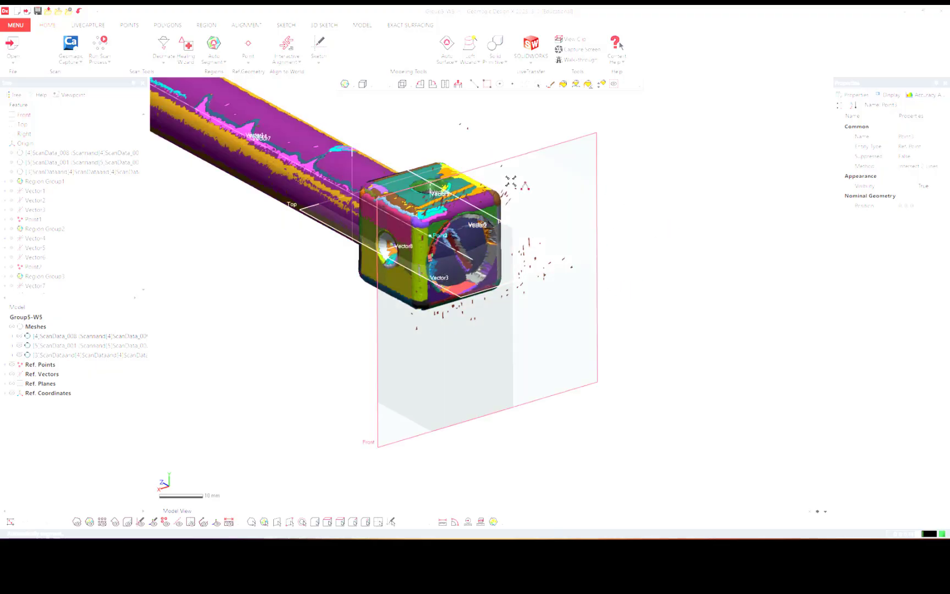
pyautogui.moveTo(517, 198); pyautogui.dragTo(617, 305)
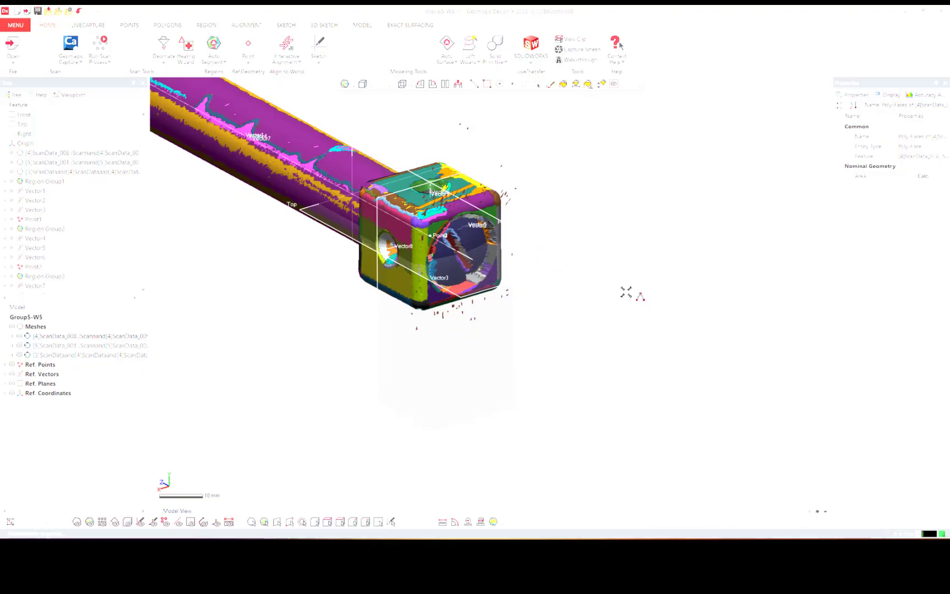
pyautogui.moveTo(626, 293)
pyautogui.mouseDown(button='right')
pyautogui.moveTo(587, 238)
pyautogui.moveTo(519, 222)
pyautogui.moveTo(531, 221)
pyautogui.mouseUp(button='right')
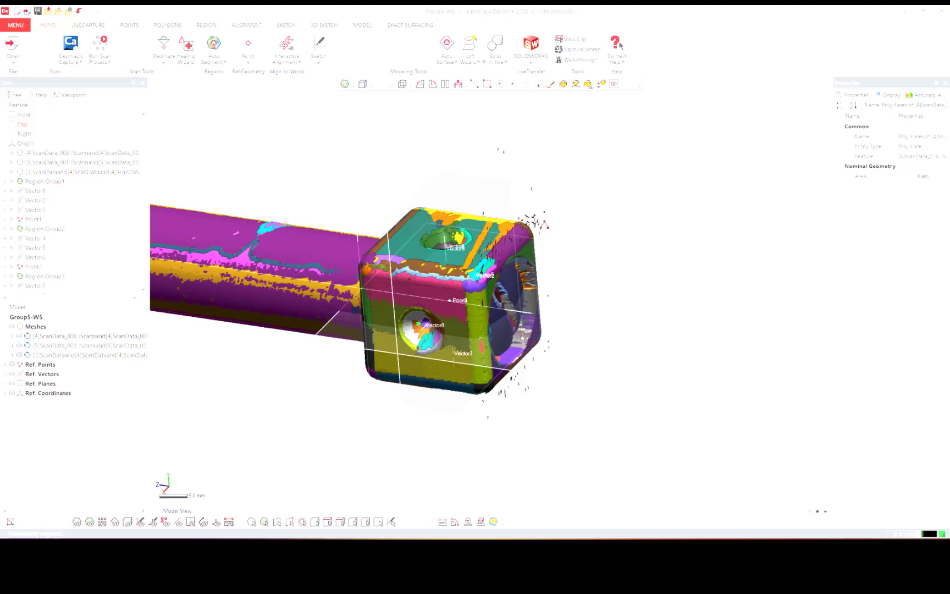
pyautogui.scroll(-5, 702, 150)
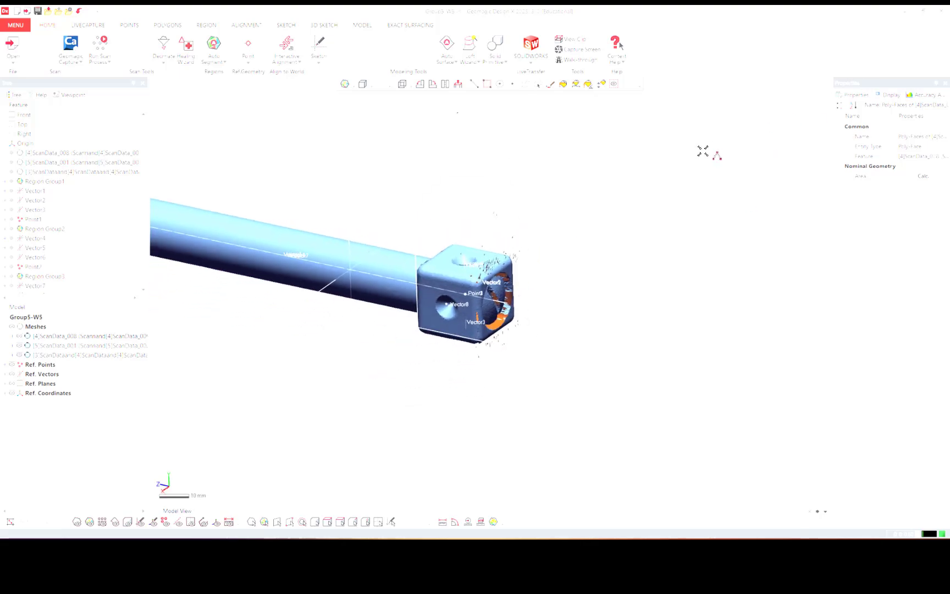
pyautogui.moveTo(703, 150); pyautogui.dragTo(715, 154, button='right')
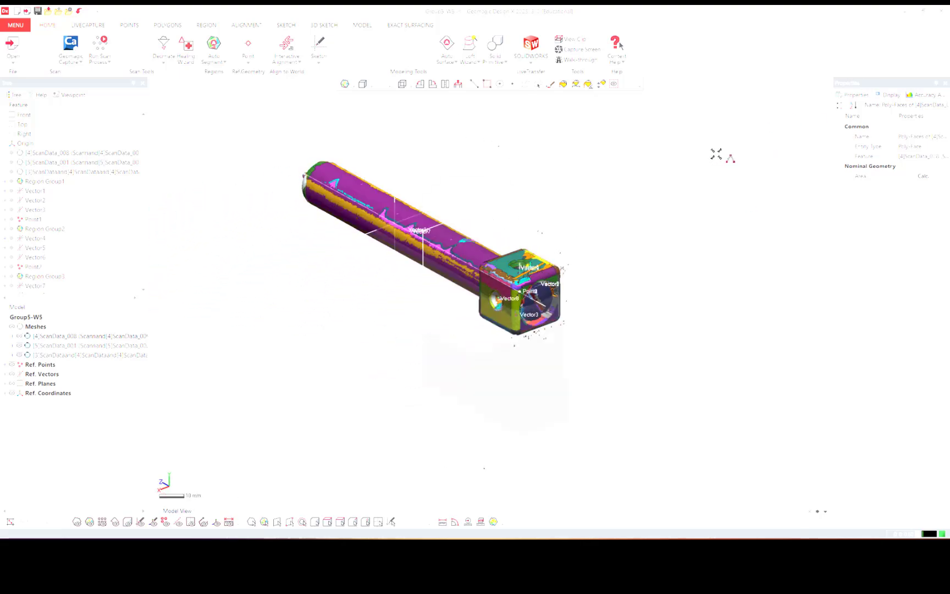
# Step: Start saving the model as a new file and browse to the folder Documents > Courses > SIM655 > Summer2025 > ScanData
pyautogui.click(19, 26)
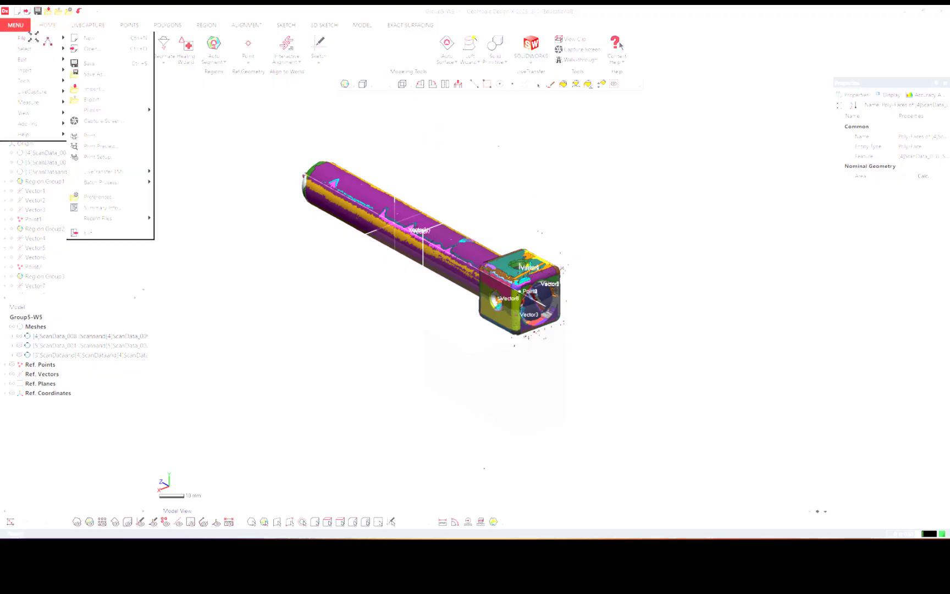
pyautogui.click(93, 75)
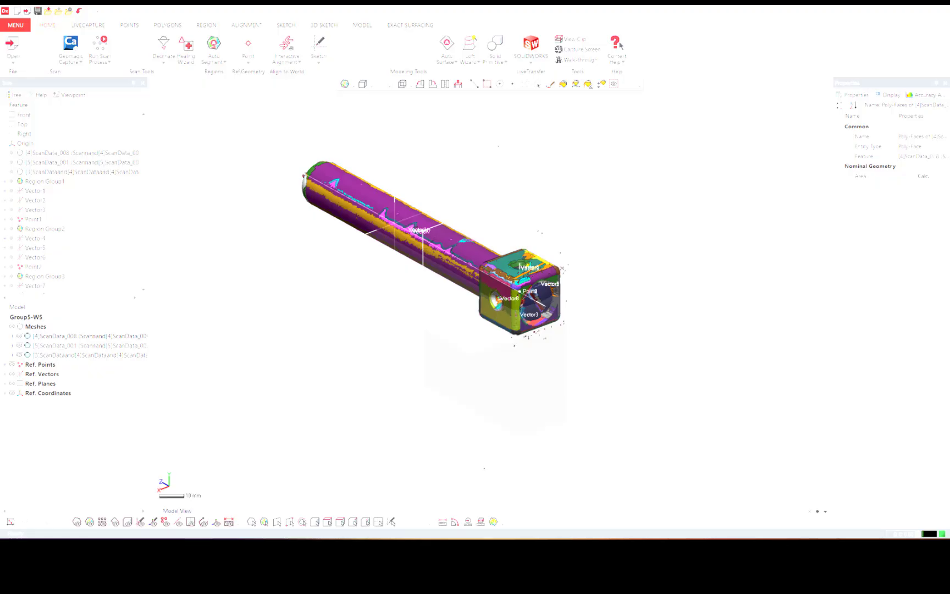
pyautogui.moveTo(949, 194); pyautogui.dragTo(392, 178)
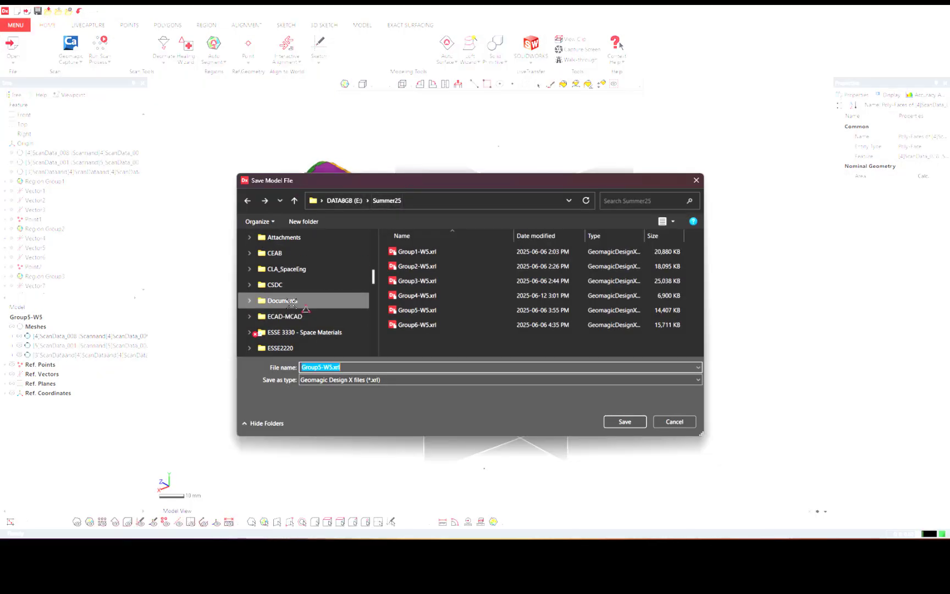
pyautogui.scroll(-4, 291, 302)
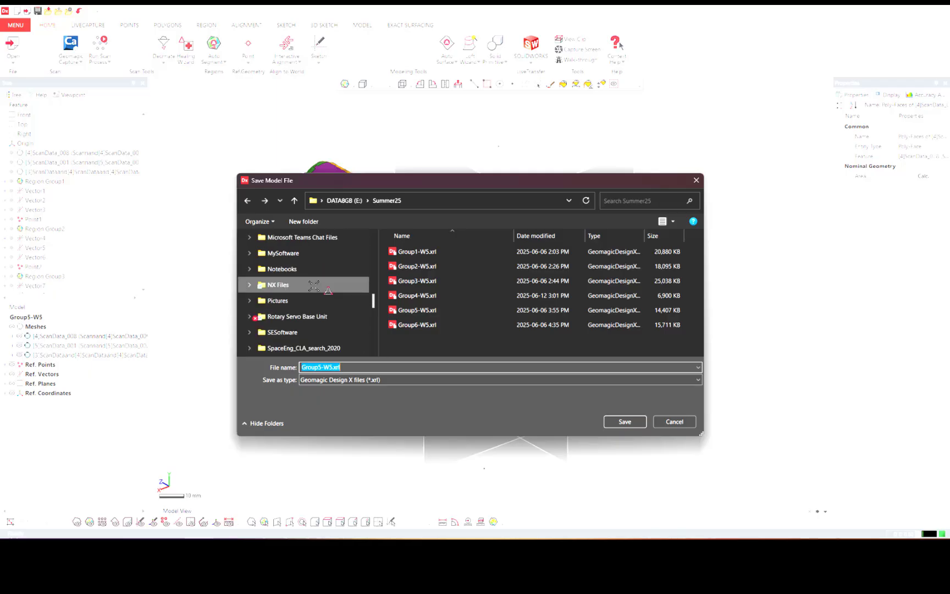
pyautogui.scroll(4, 312, 287)
pyautogui.scroll(5, 309, 282)
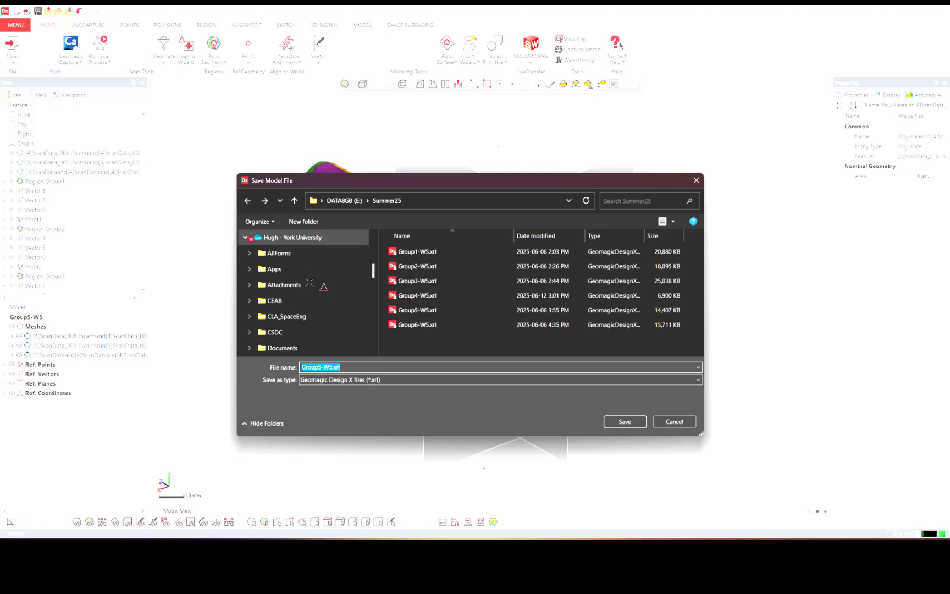
pyautogui.click(244, 237)
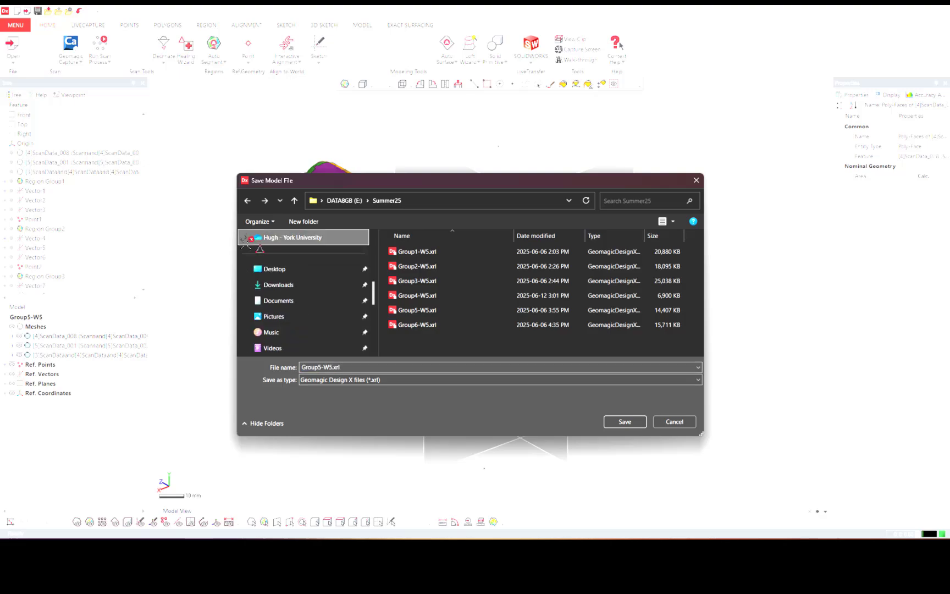
pyautogui.click(272, 299)
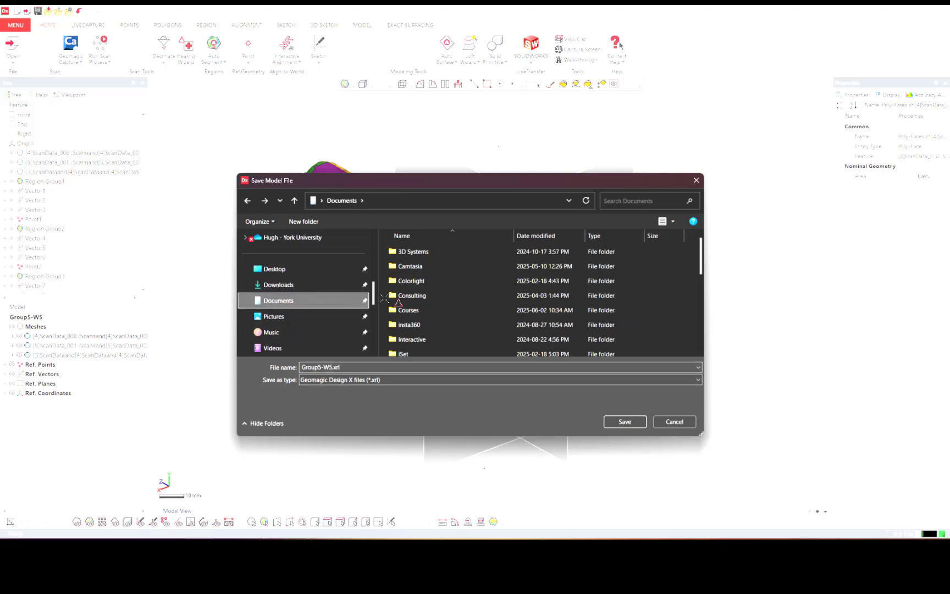
pyautogui.doubleClick(421, 310)
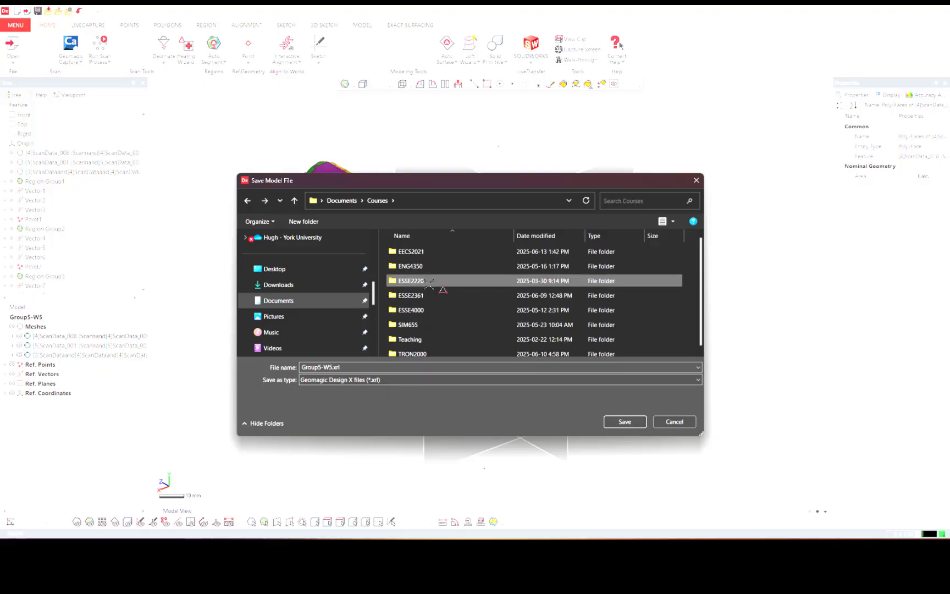
pyautogui.doubleClick(420, 325)
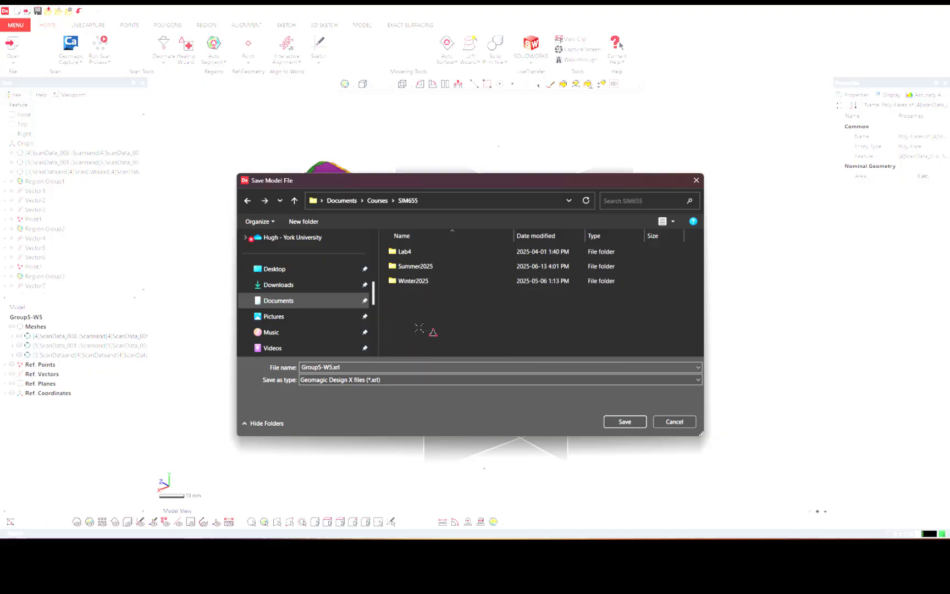
pyautogui.doubleClick(416, 266)
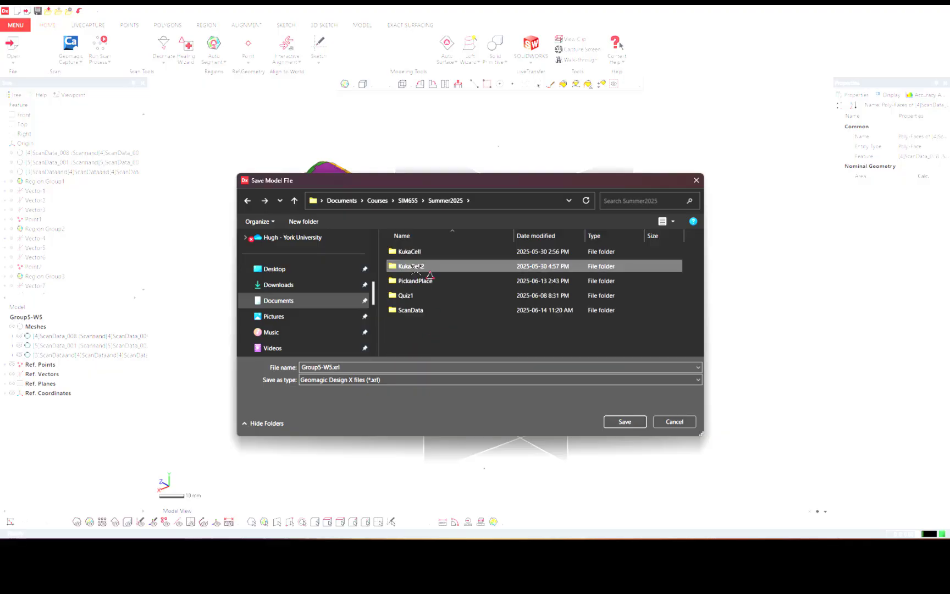
pyautogui.doubleClick(411, 310)
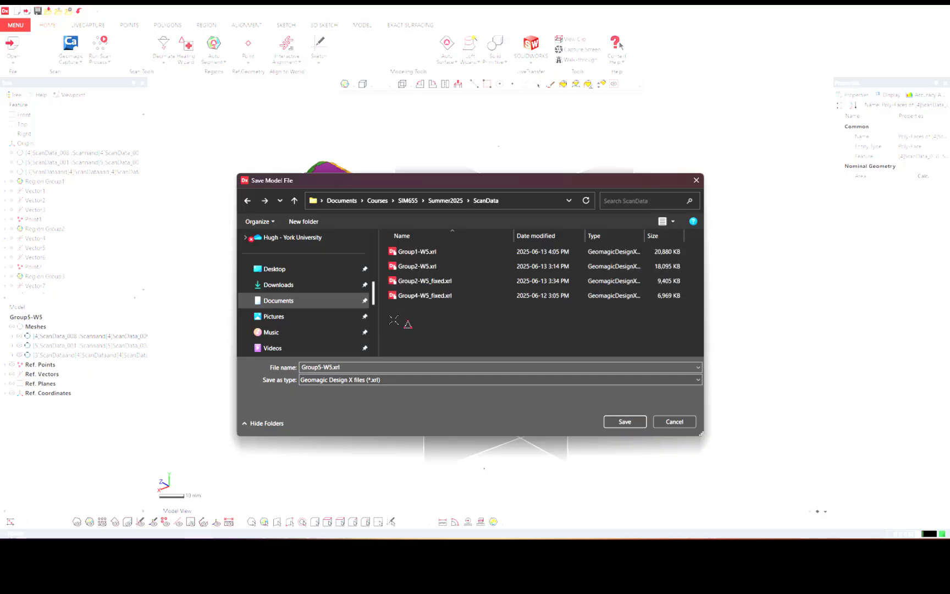
# Step: Name the model file Group5-W5_demo.xrl and save it in the ScanData folder
pyautogui.click(345, 370)
pyautogui.press('Left')
pyautogui.press('Left')
pyautogui.press('Left')
pyautogui.press('Left')
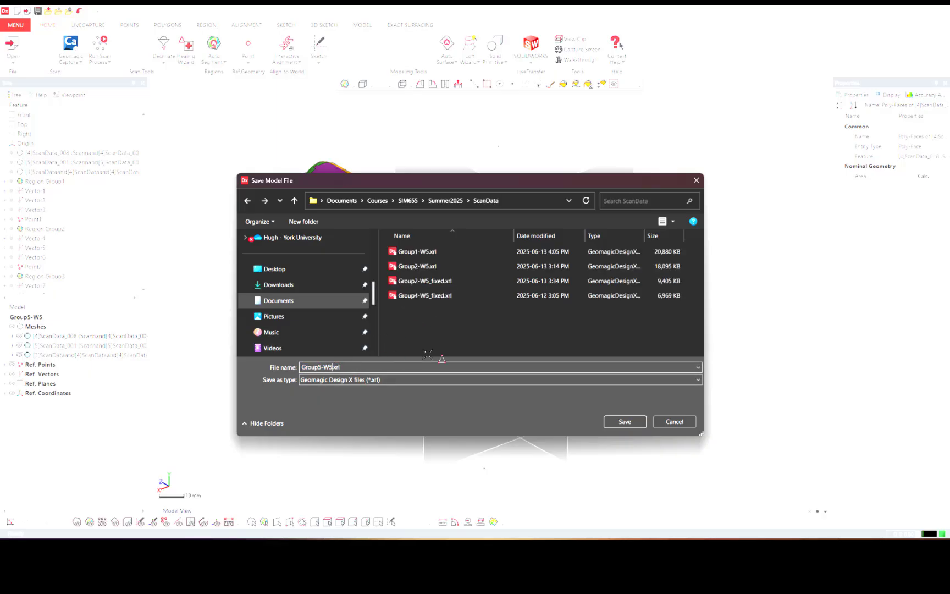
pyautogui.write('_demo')
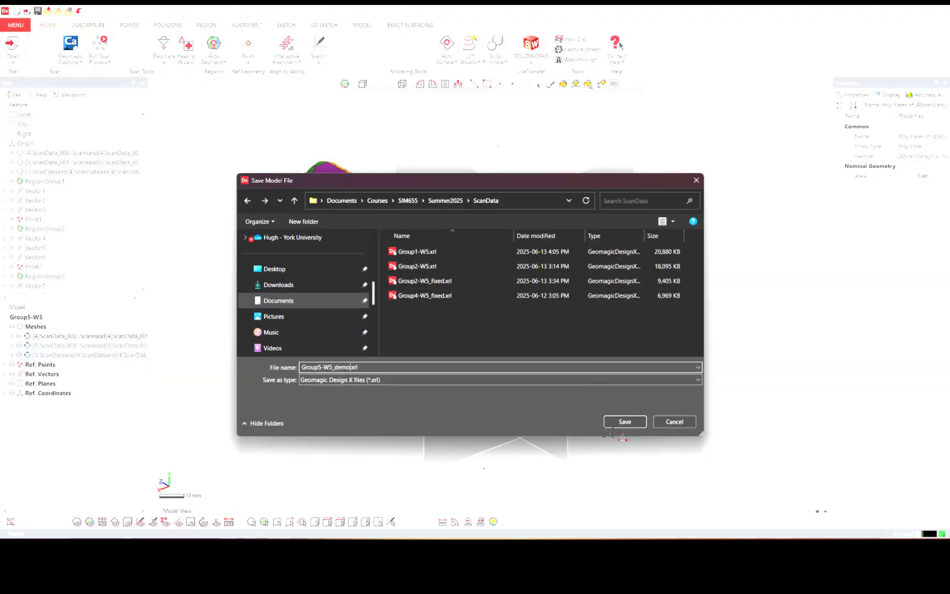
pyautogui.click(614, 423)
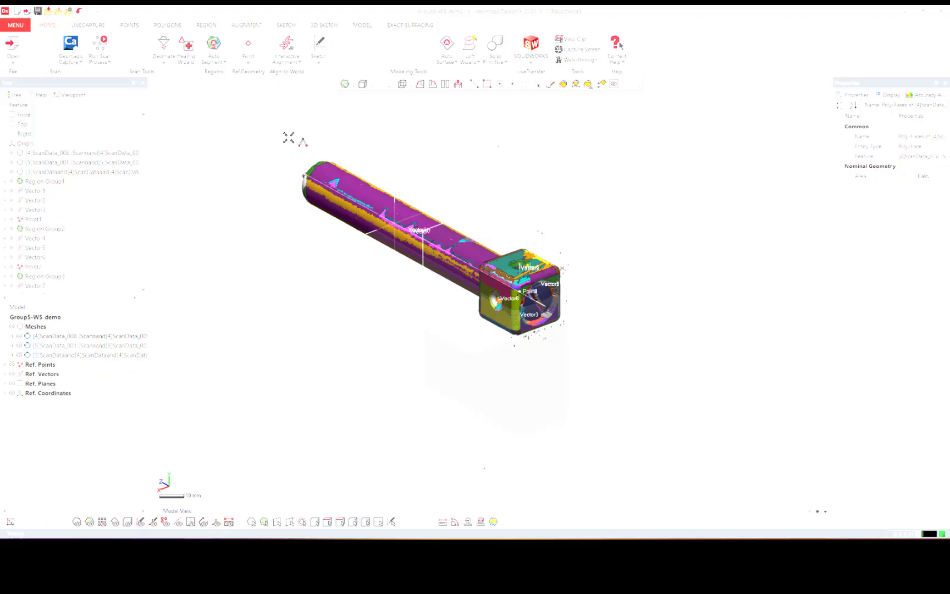
# Step: Start an export with all three column meshes as its entities and confirm the selection
pyautogui.click(16, 25)
pyautogui.moveTo(42, 41)
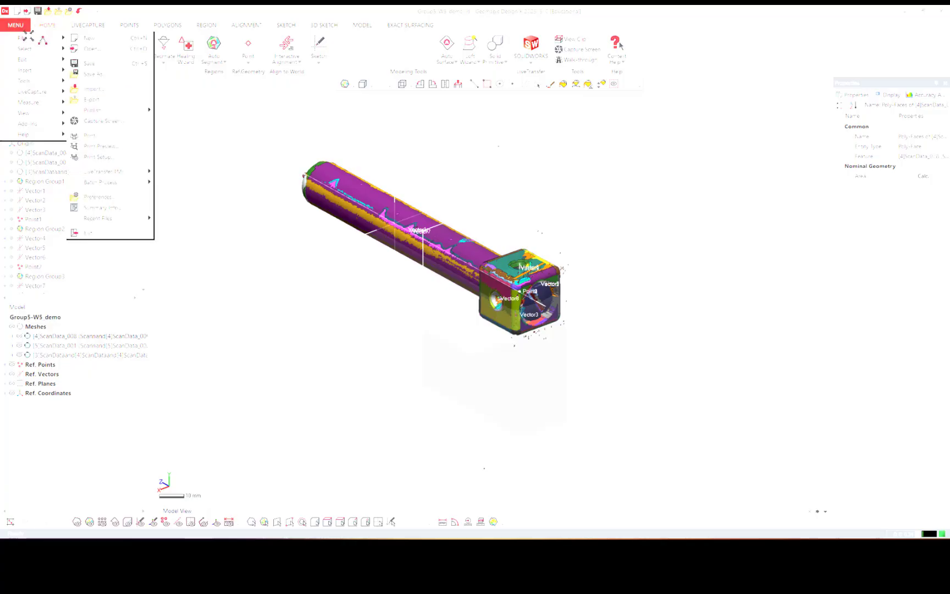
pyautogui.click(91, 100)
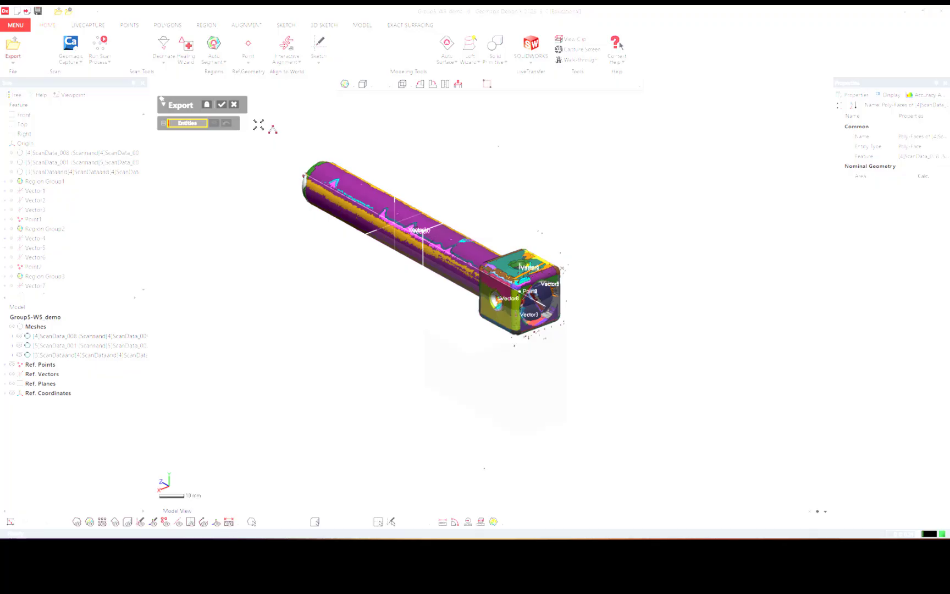
pyautogui.moveTo(258, 126); pyautogui.dragTo(651, 423)
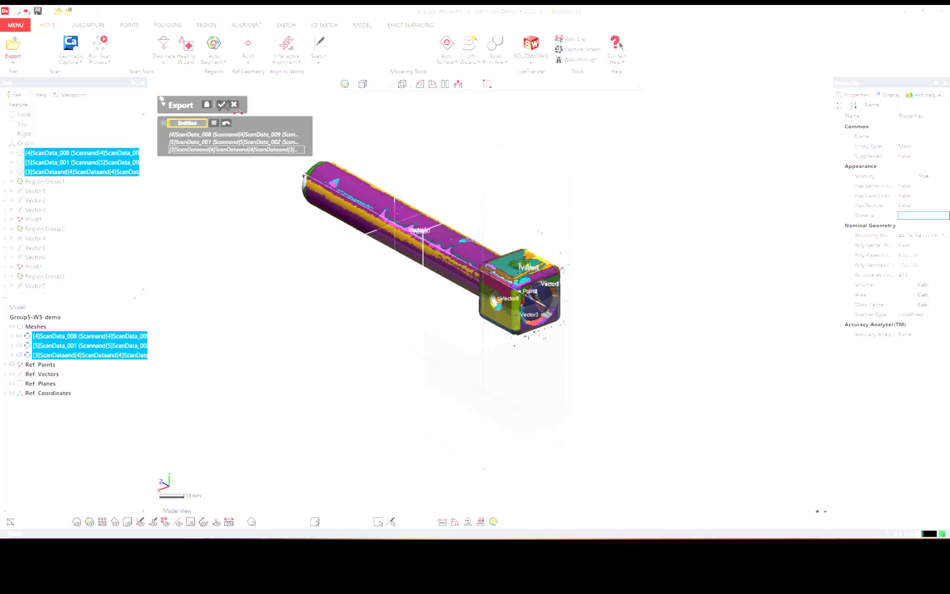
pyautogui.click(222, 104)
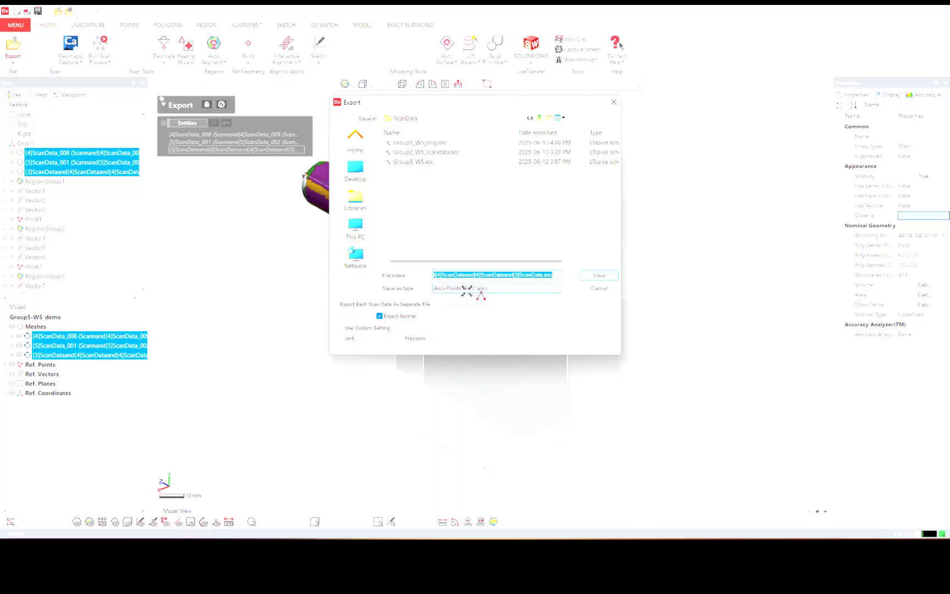
# Step: Export the selected meshes as an Ascii Points File named Group5_W5_fixed.asc in the ScanData folder
pyautogui.click(542, 274)
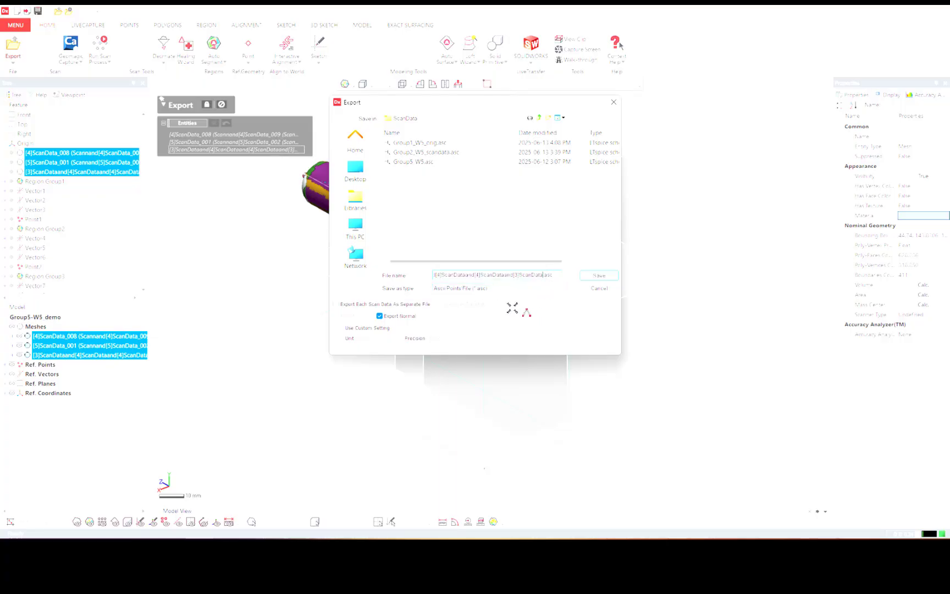
pyautogui.press('BackSpace')
pyautogui.press('BackSpace')
pyautogui.press('BackSpace')
pyautogui.press('BackSpace')
pyautogui.press('BackSpace')
pyautogui.press('BackSpace')
pyautogui.press('BackSpace')
pyautogui.press('BackSpace')
pyautogui.press('BackSpace')
pyautogui.press('BackSpace')
pyautogui.press('BackSpace')
pyautogui.press('BackSpace')
pyautogui.press('BackSpace')
pyautogui.press('BackSpace')
pyautogui.press('BackSpace')
pyautogui.press('BackSpace')
pyautogui.press('BackSpace')
pyautogui.press('BackSpace')
pyautogui.press('BackSpace')
pyautogui.press('BackSpace')
pyautogui.press('BackSpace')
pyautogui.press('BackSpace')
pyautogui.press('BackSpace')
pyautogui.press('BackSpace')
pyautogui.press('BackSpace')
pyautogui.press('BackSpace')
pyautogui.press('BackSpace')
pyautogui.press('BackSpace')
pyautogui.press('BackSpace')
pyautogui.press('BackSpace')
pyautogui.press('BackSpace')
pyautogui.press('BackSpace')
pyautogui.press('BackSpace')
pyautogui.press('BackSpace')
pyautogui.press('BackSpace')
pyautogui.press('BackSpace')
pyautogui.press('BackSpace')
pyautogui.press('BackSpace')
pyautogui.press('BackSpace')
pyautogui.press('BackSpace')
pyautogui.press('BackSpace')
pyautogui.press('BackSpace')
pyautogui.press('BackSpace')
pyautogui.press('BackSpace')
pyautogui.press('BackSpace')
pyautogui.press('BackSpace')
pyautogui.press('BackSpace')
pyautogui.press('BackSpace')
pyautogui.press('BackSpace')
pyautogui.press('BackSpace')
pyautogui.press('BackSpace')
pyautogui.press('BackSpace')
pyautogui.press('BackSpace')
pyautogui.press('BackSpace')
pyautogui.press('BackSpace')
pyautogui.press('BackSpace')
pyautogui.press('BackSpace')
pyautogui.press('BackSpace')
pyautogui.press('BackSpace')
pyautogui.press('BackSpace')
pyautogui.press('BackSpace')
pyautogui.press('BackSpace')
pyautogui.press('BackSpace')
pyautogui.press('BackSpace')
pyautogui.press('BackSpace')
pyautogui.write('Group5')
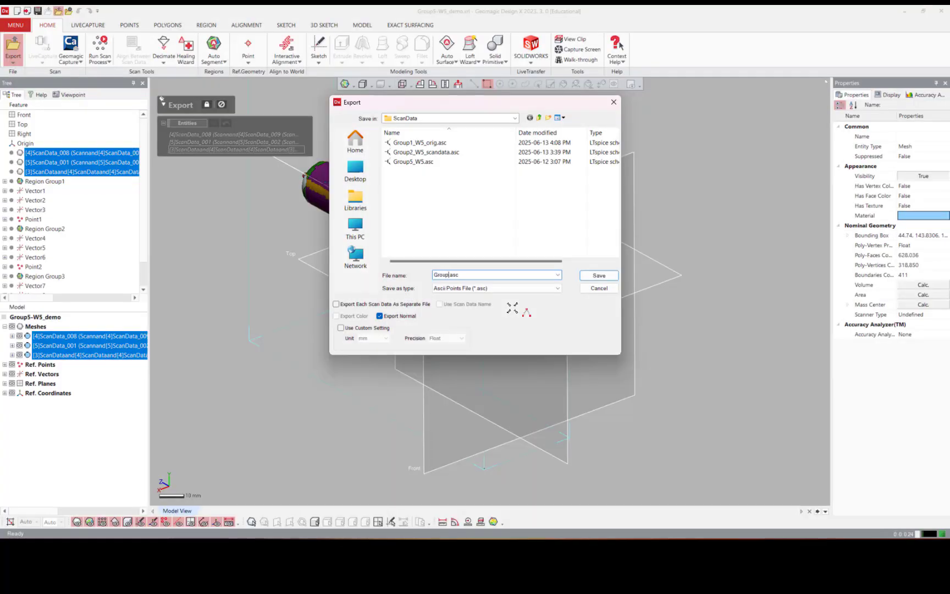
pyautogui.write('_W')
pyautogui.write('5_fixed')
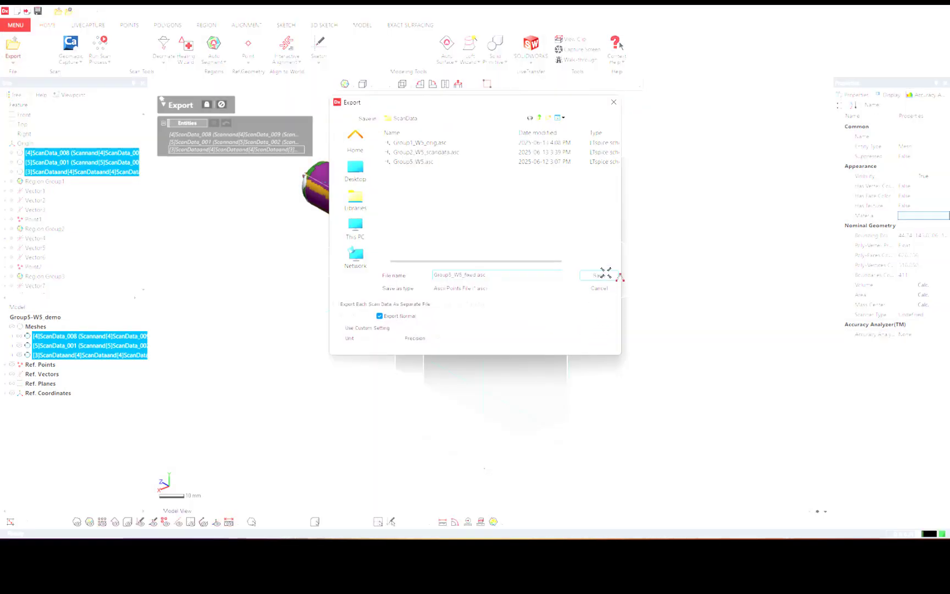
pyautogui.click(603, 273)
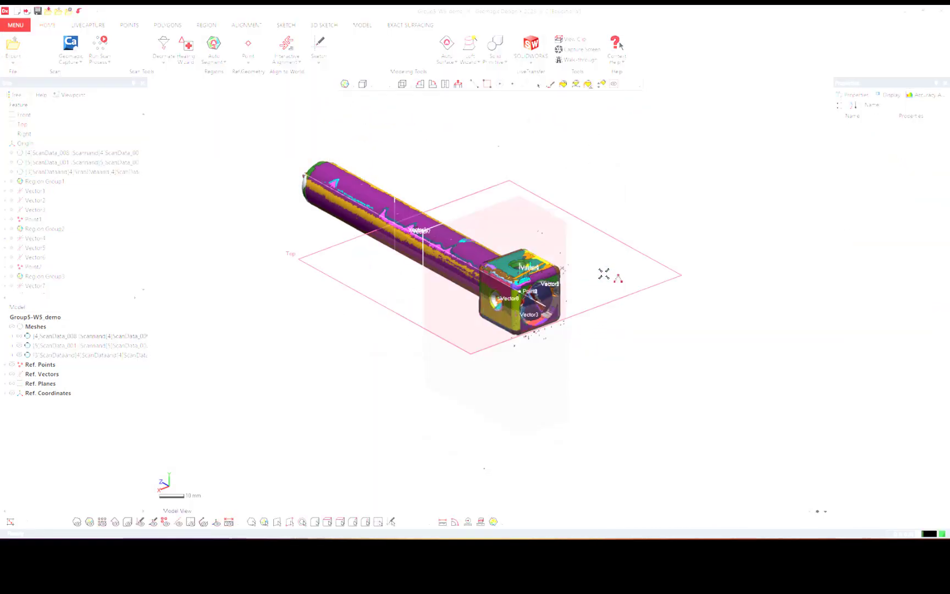